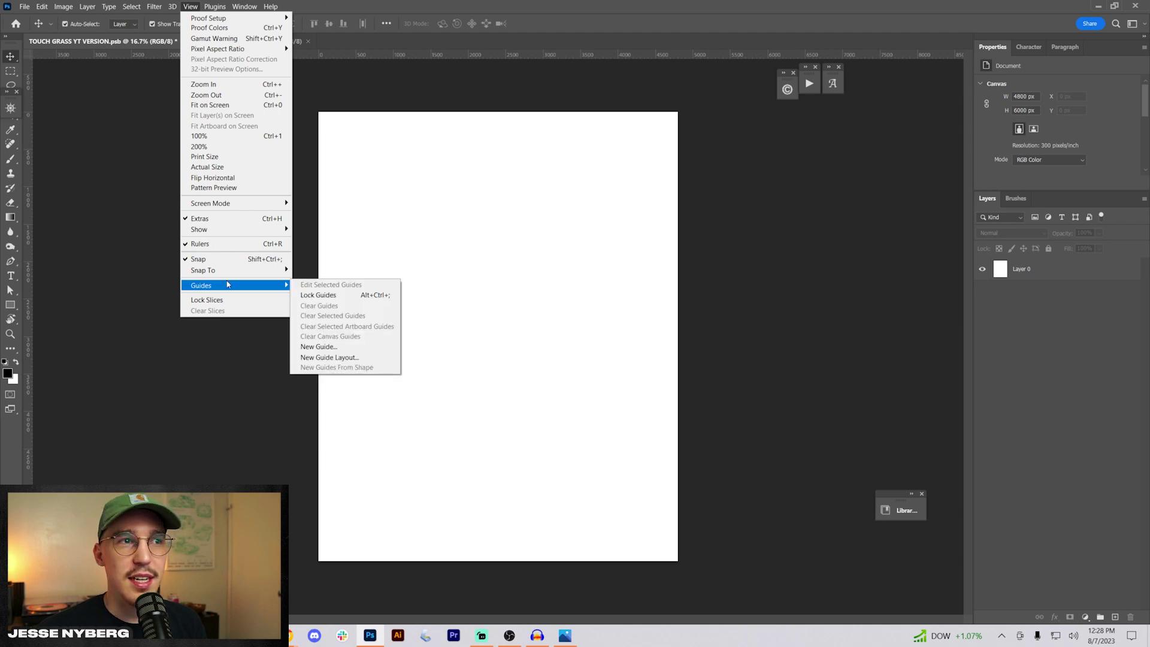
Create a cyan guide layout with 4 columns, 8 rows, 100 px gutters and 80 px margins on every side
left_click(330, 357)
left_click_drag(906, 153, 759, 151)
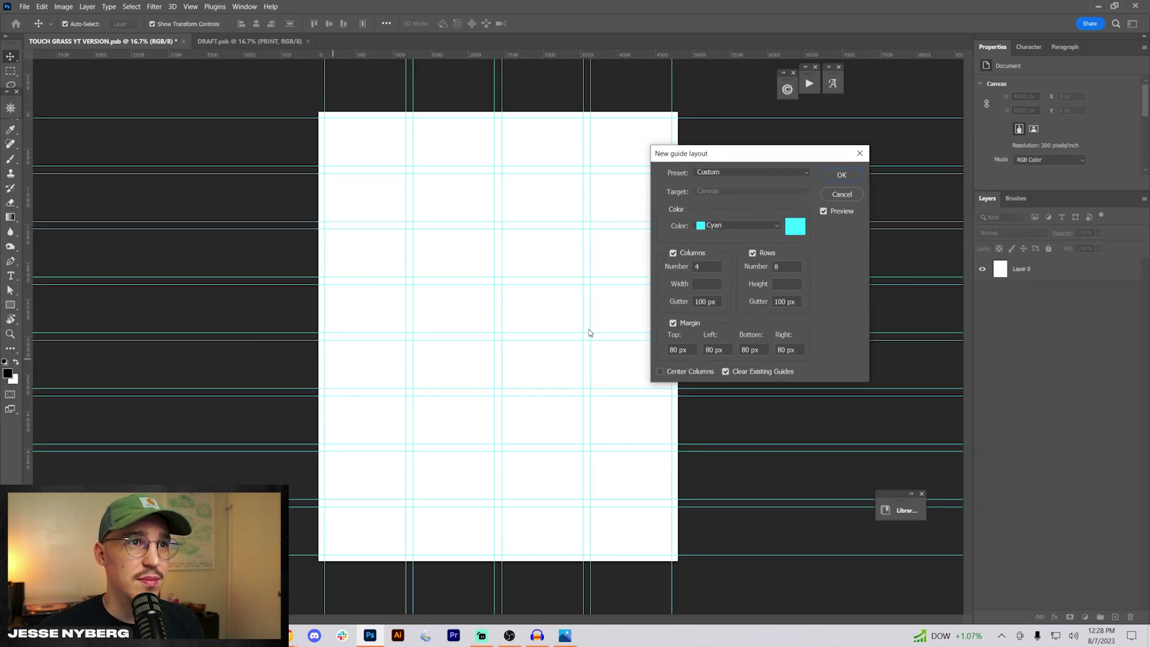
left_click(723, 175)
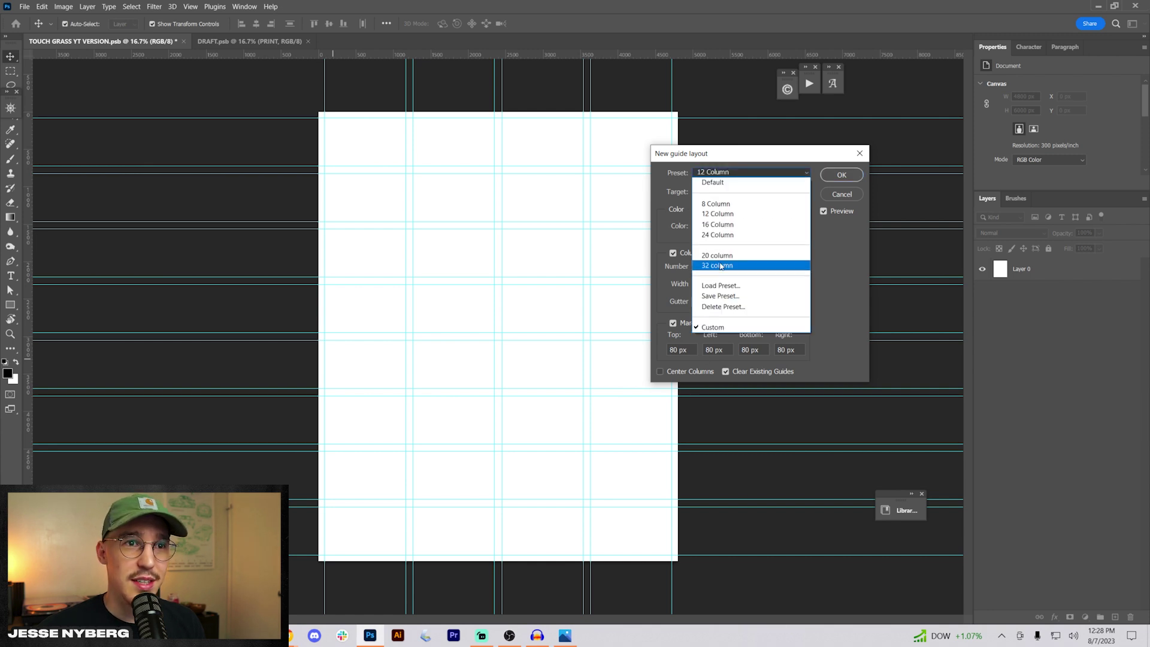
left_click(731, 265)
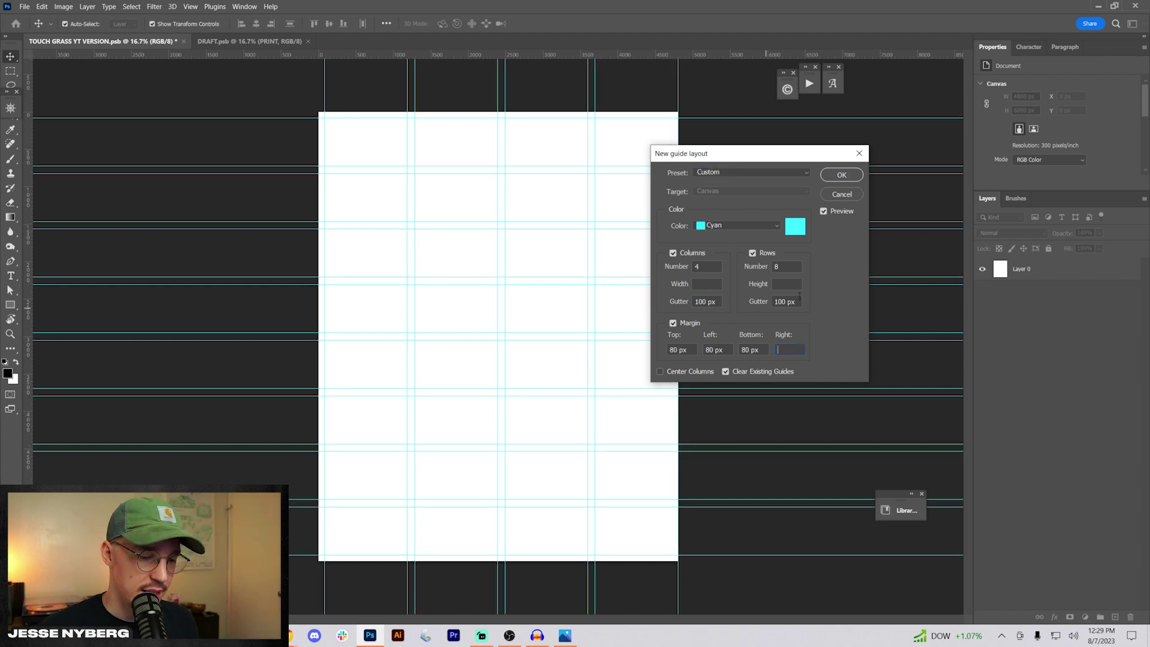
type("80")
left_click(831, 175)
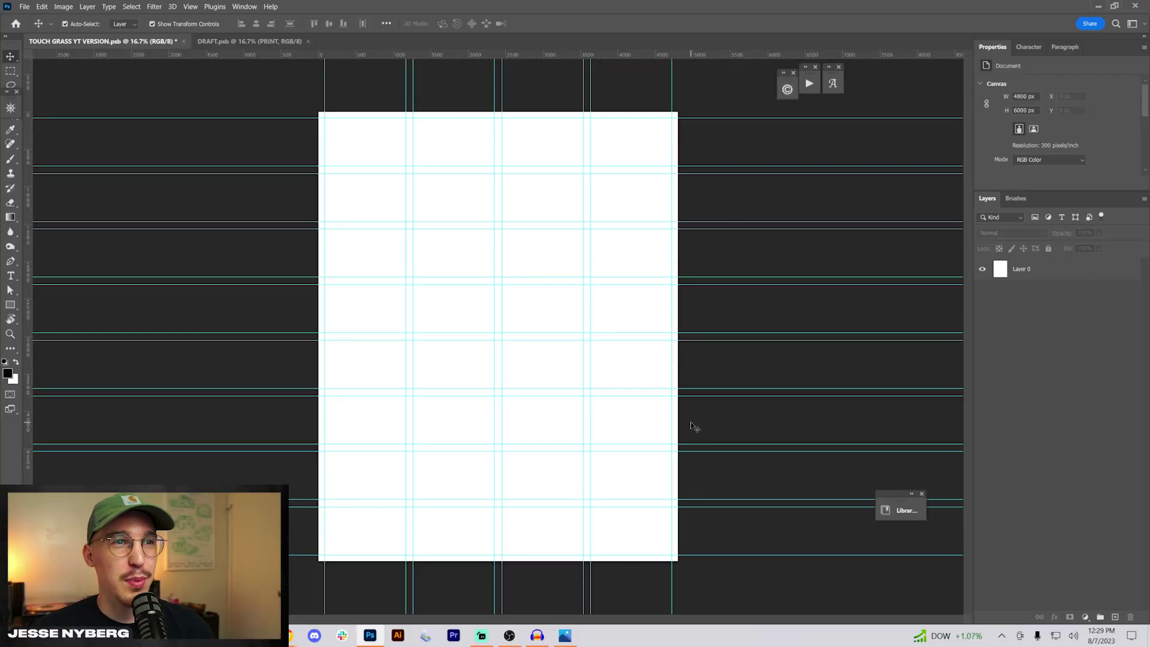
Add a horizontal light red guide at 50% of the canvas height
left_click(191, 6)
mouse_move(239, 283)
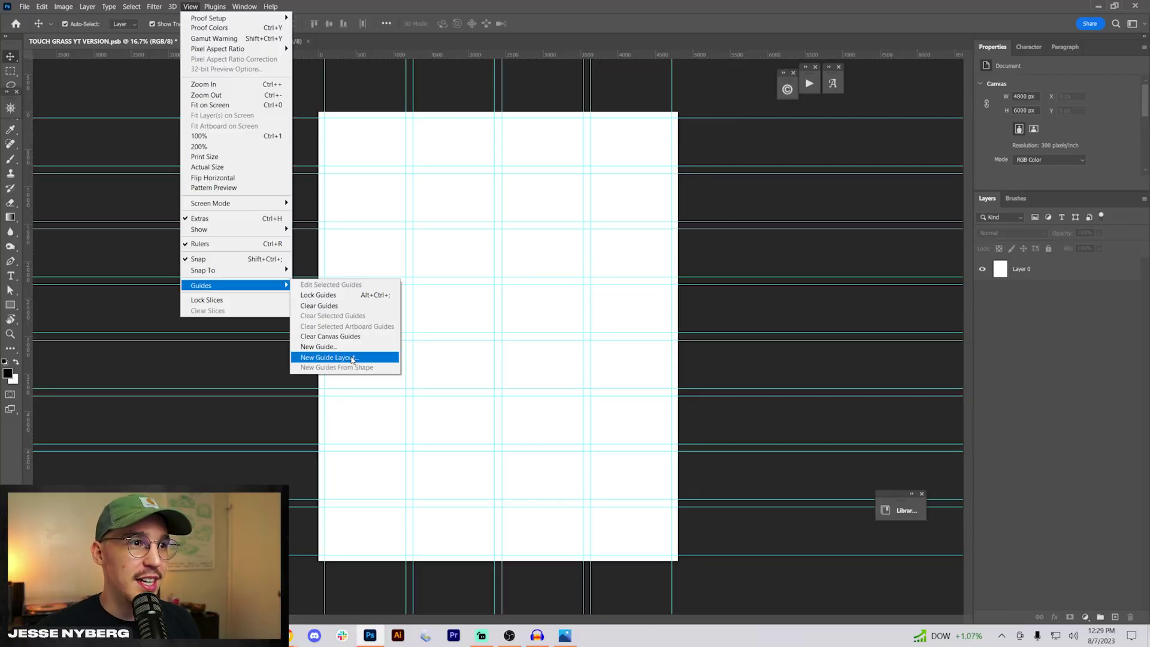
left_click(323, 349)
type("50%")
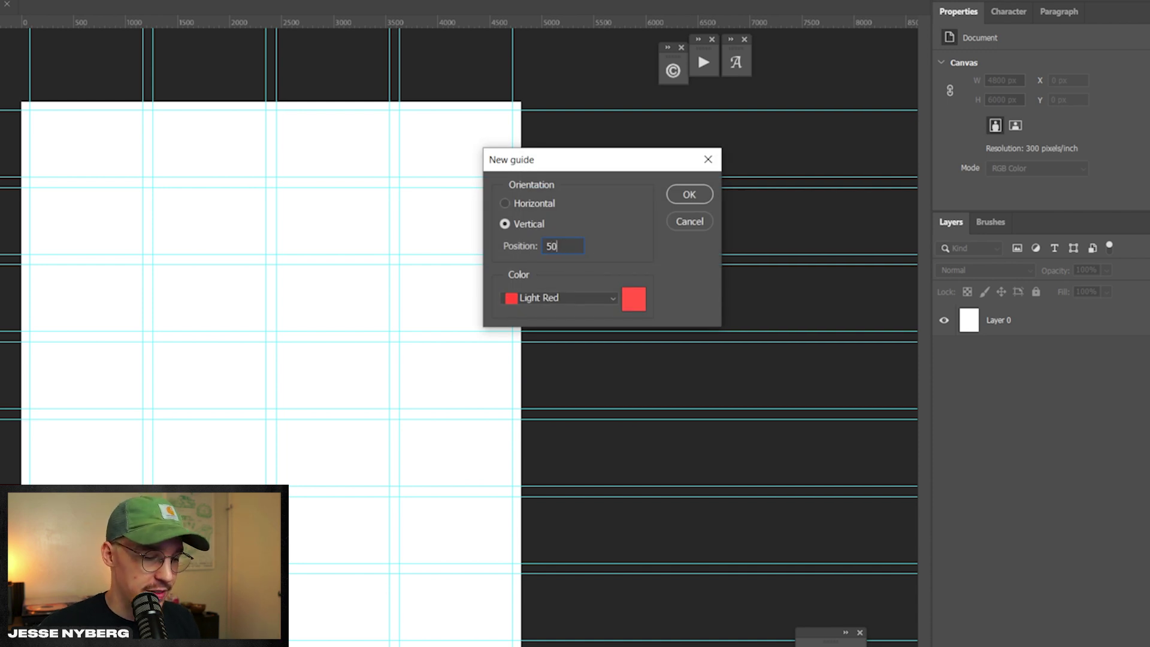
left_click(508, 204)
left_click(702, 196)
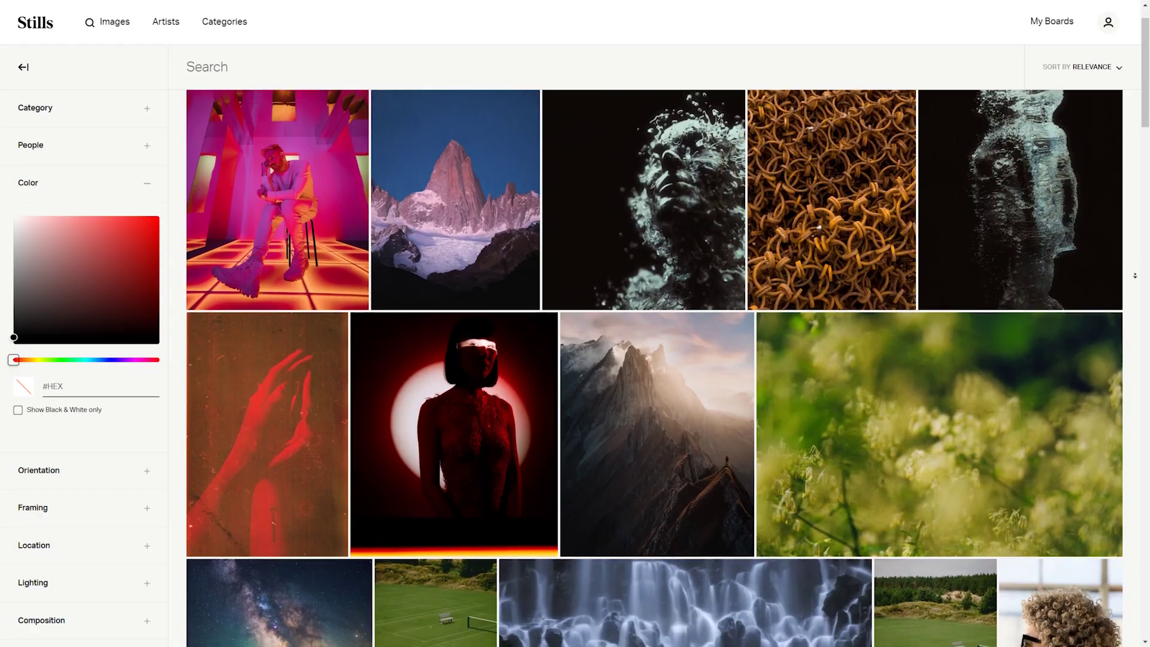
Browse the Stills image library and view the chosen photo of a crouched woman touching the grass
scroll(655, 367, "down", 2)
scroll(1135, 276, "down", 3)
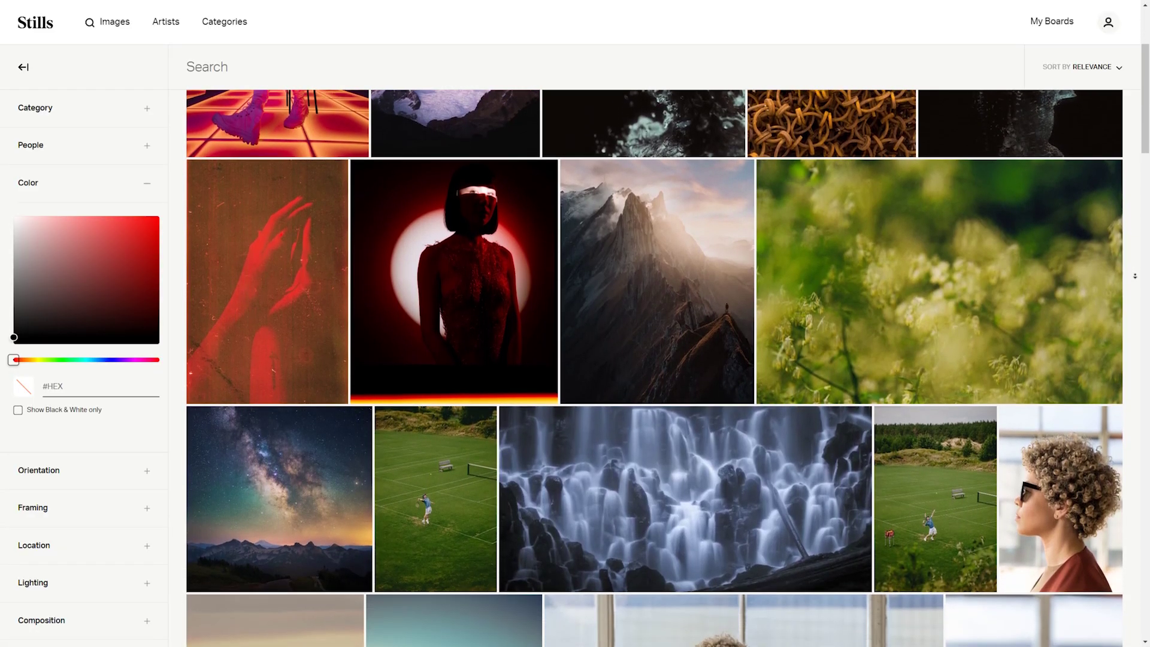
scroll(1135, 276, "down", 3)
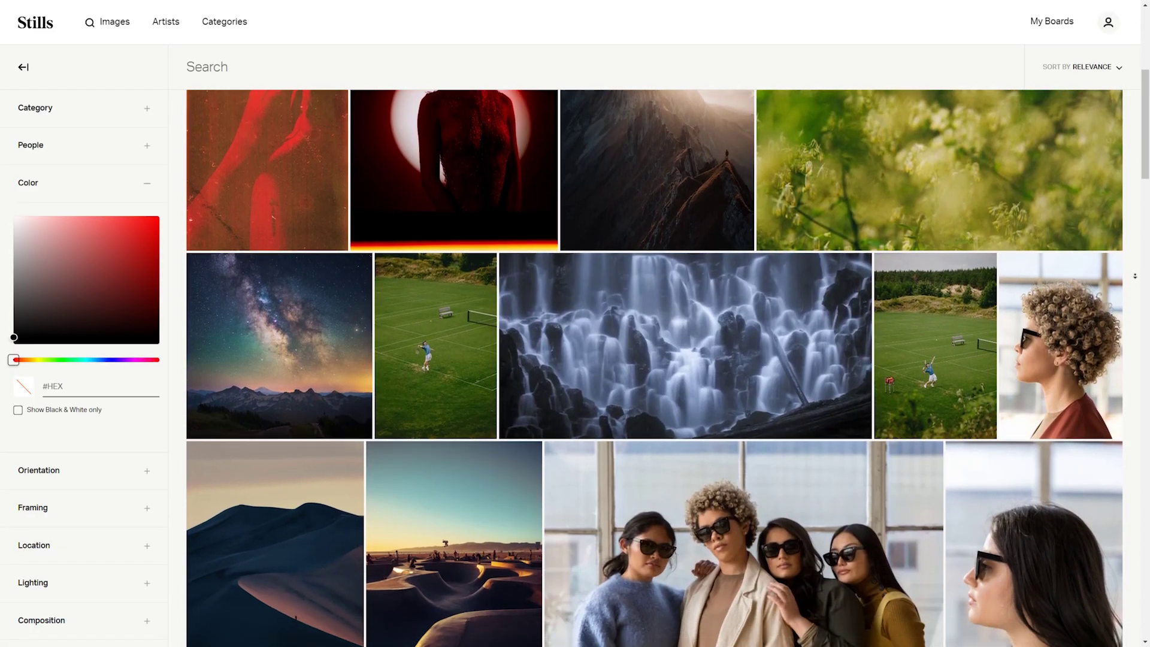
scroll(1135, 276, "down", 3)
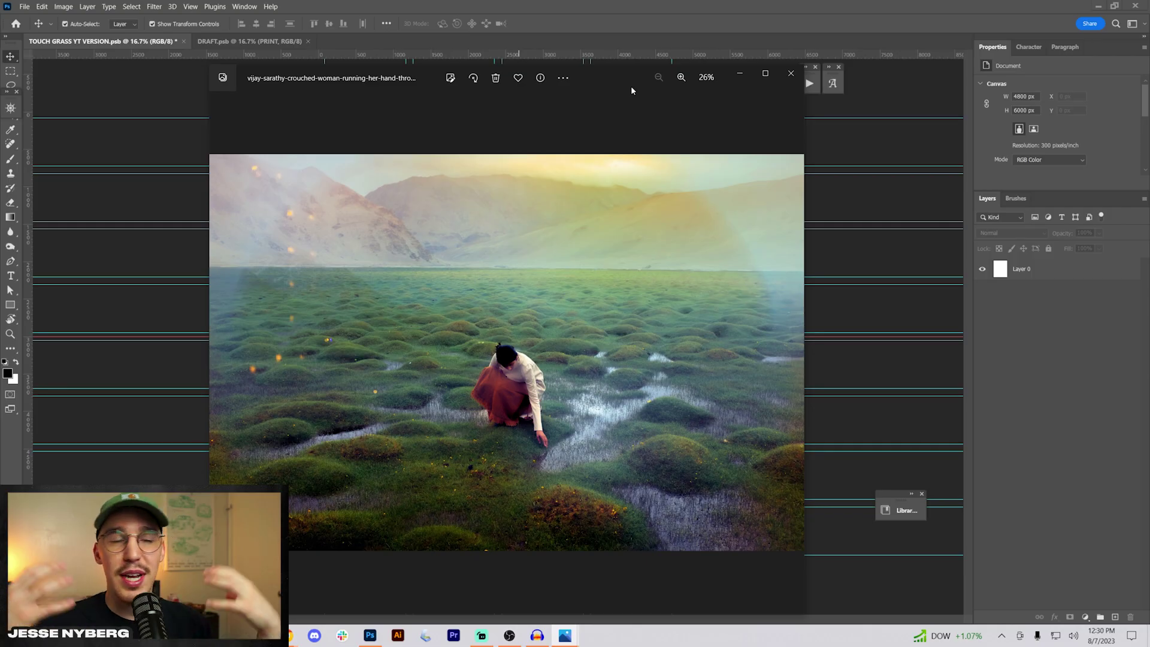
left_click(791, 73)
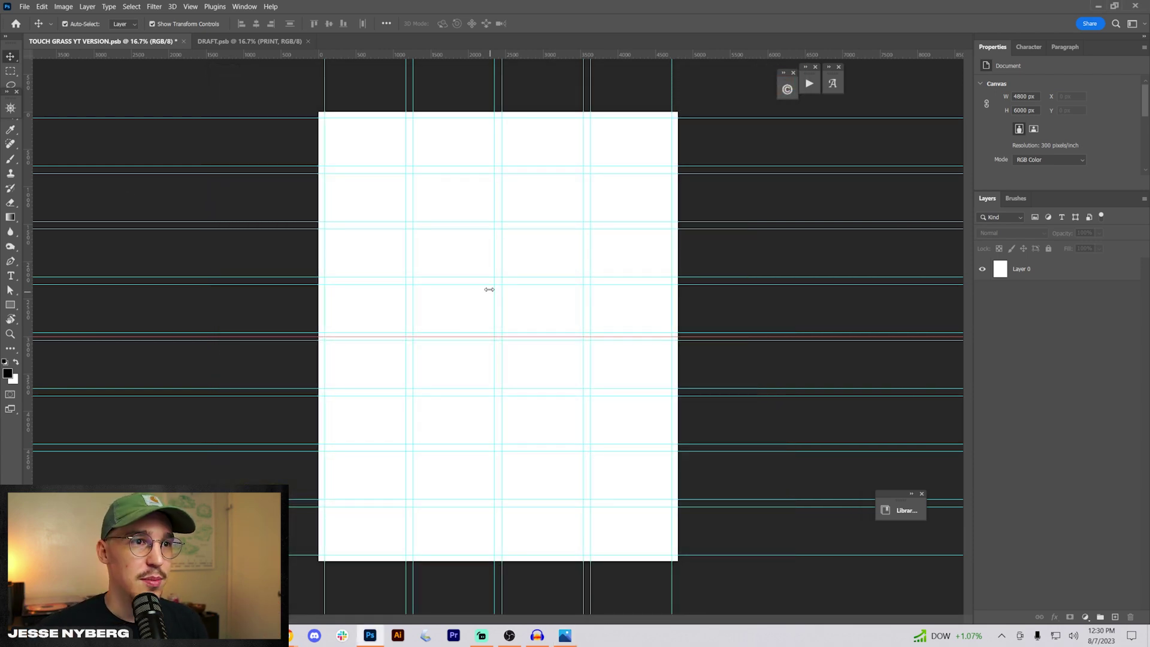
Place the crouched-woman photo in the canvas's upper half and mask it so that its lower edge ends at the centre guide
left_click_drag(600, 396, 600, 277)
key("Return")
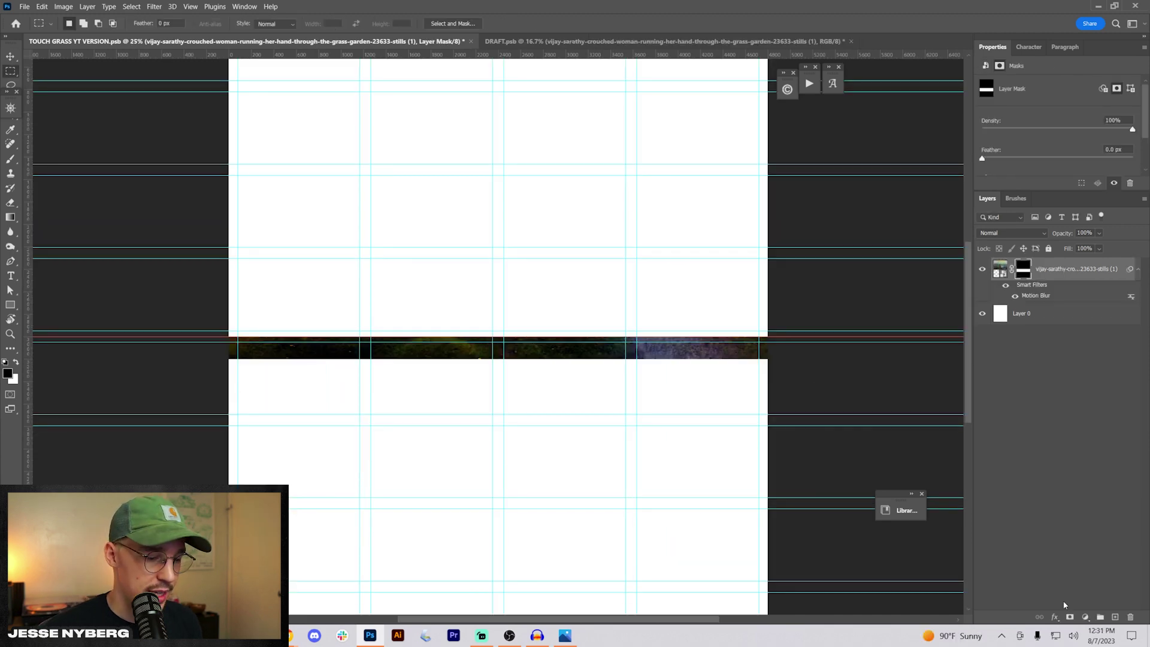
scroll(508, 380, "down", 3)
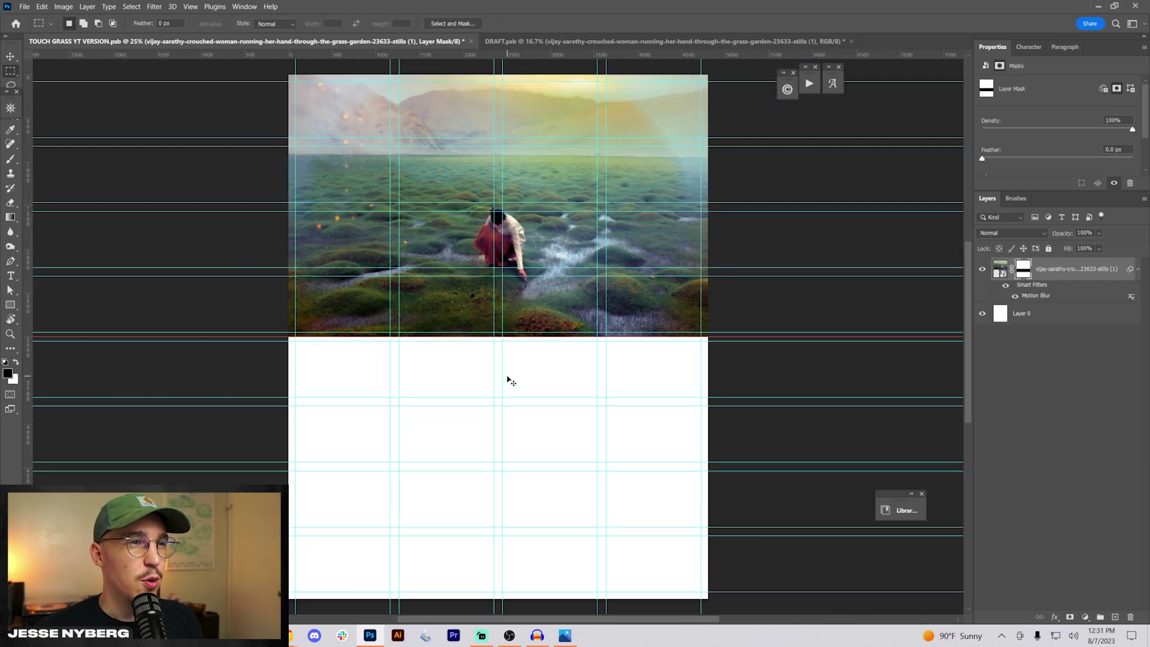
scroll(524, 467, "up", 4)
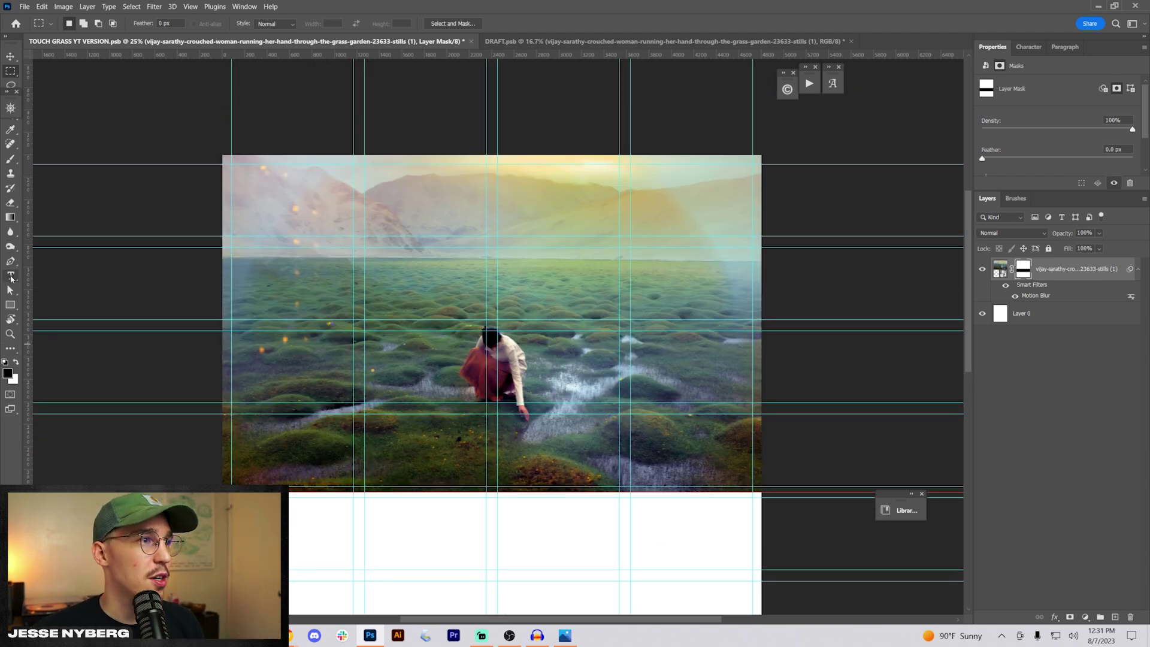
Add a yellow "touch grass" title in Degular Light at 151.4 pt over the mountains and duplicate its layer
left_click(10, 276)
left_click(448, 201)
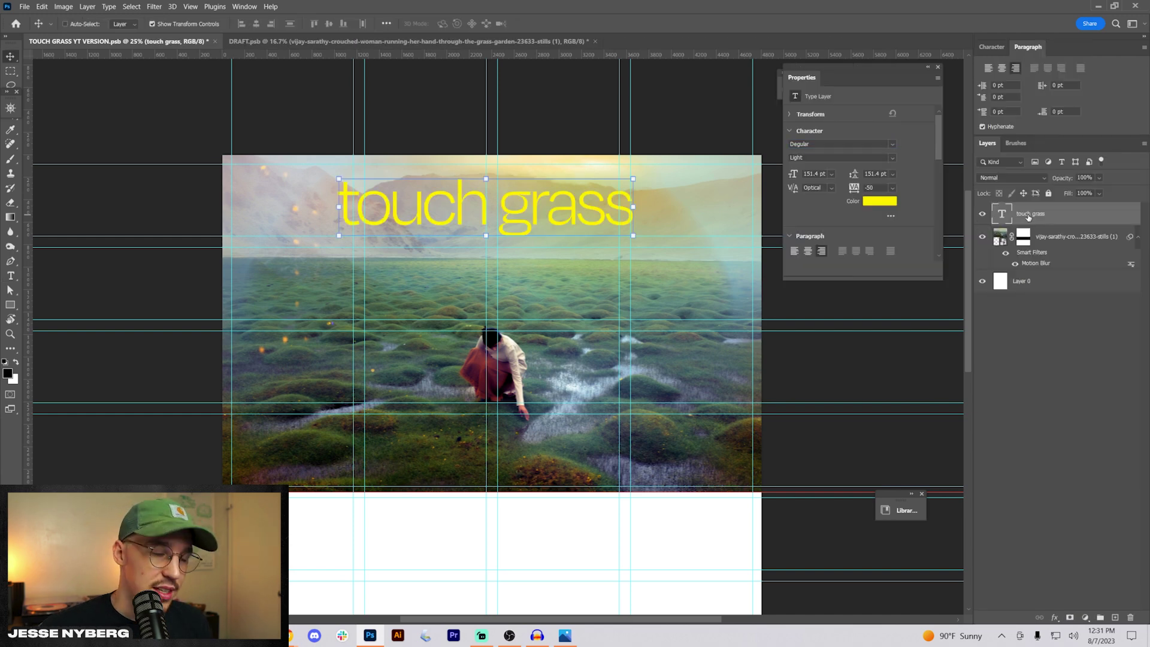
key("ctrl+j")
Change the duplicated title's font to Meno Display Extra Condensed Semi Bold
left_click(826, 144)
type("m,eno")
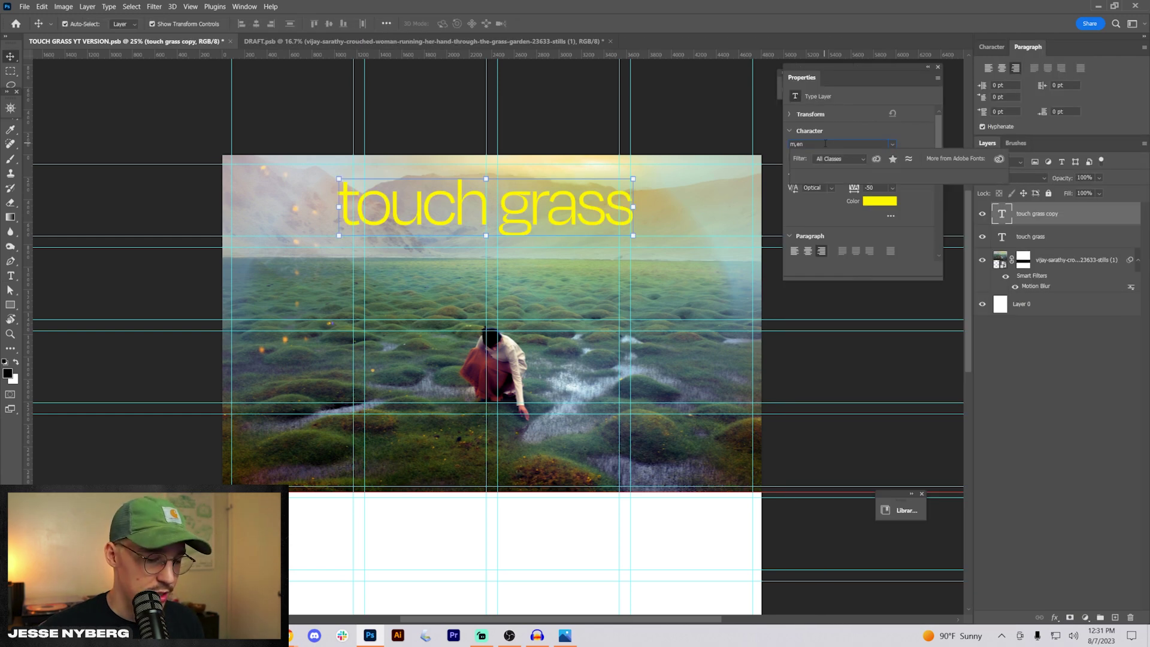
key("BackSpace")
type("eno Display Extra Condensed")
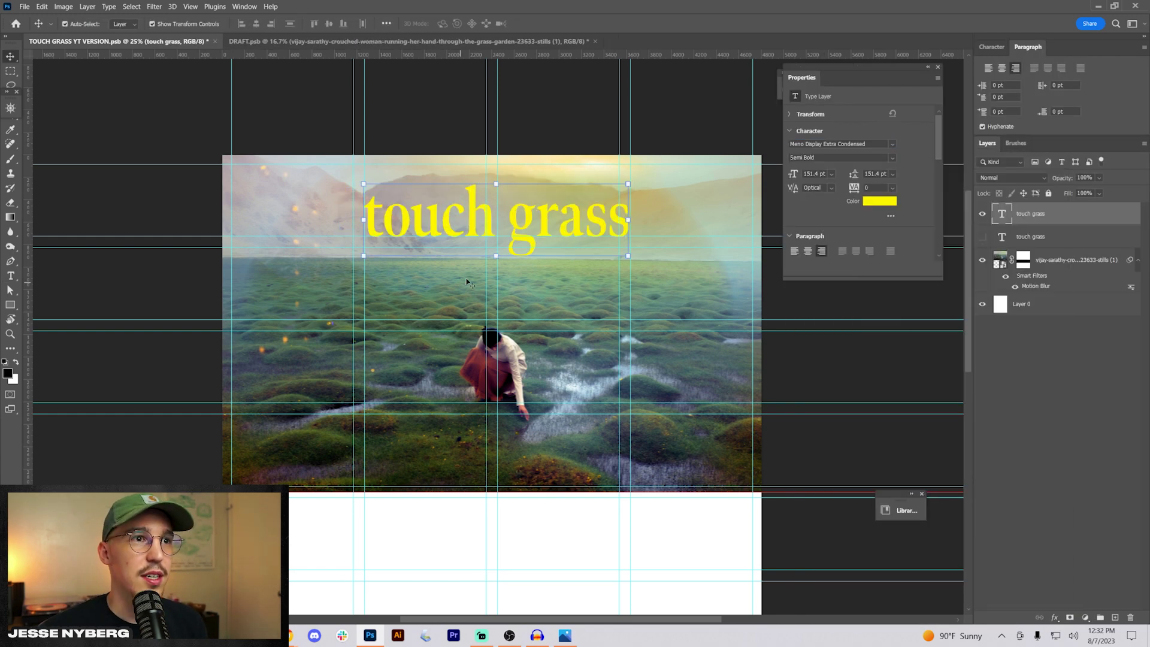
Set the serif title's tracking to -50 and its kerning to Optical
left_click(894, 190)
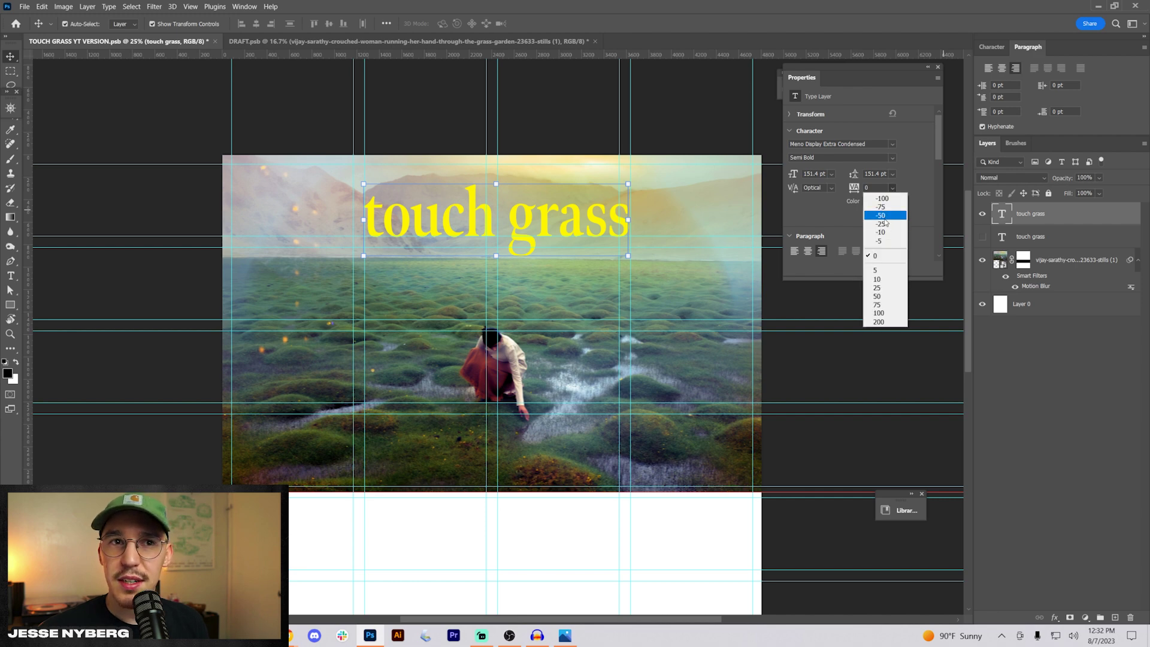
left_click(880, 223)
left_click(832, 187)
left_click(829, 207)
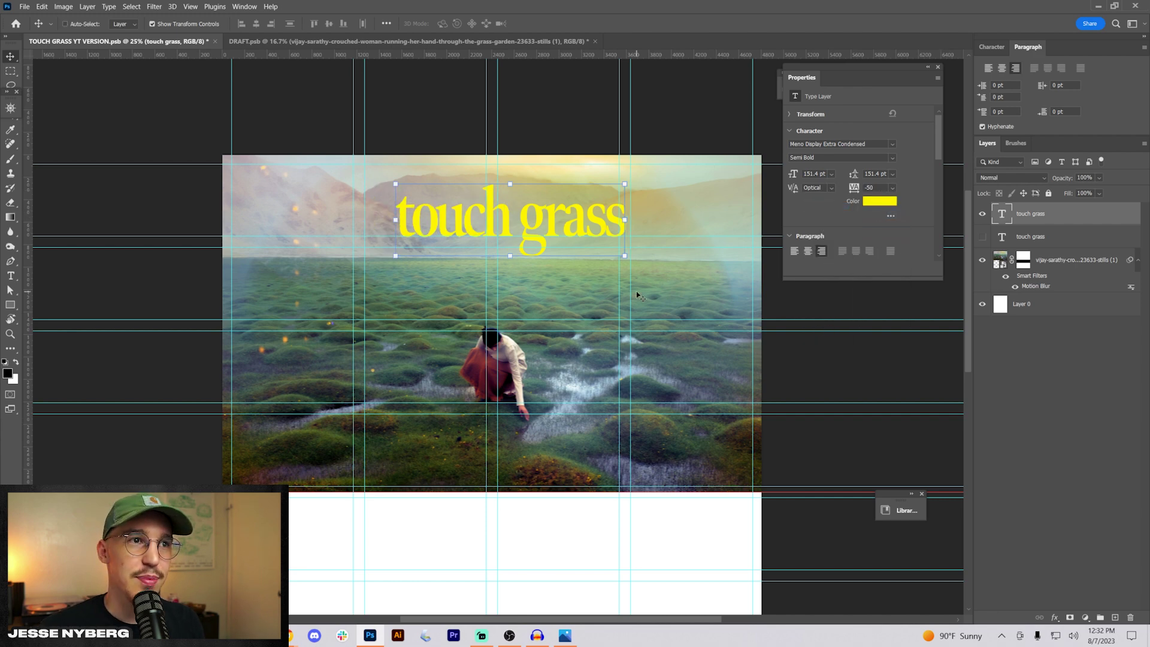
Fine-tune the kerning between individual letter pairs of the "touch grass" title, using 20 between the g and r
key("ctrl+plus")
key("ctrl+plus")
left_click_drag(588, 264, 544, 412)
key("t")
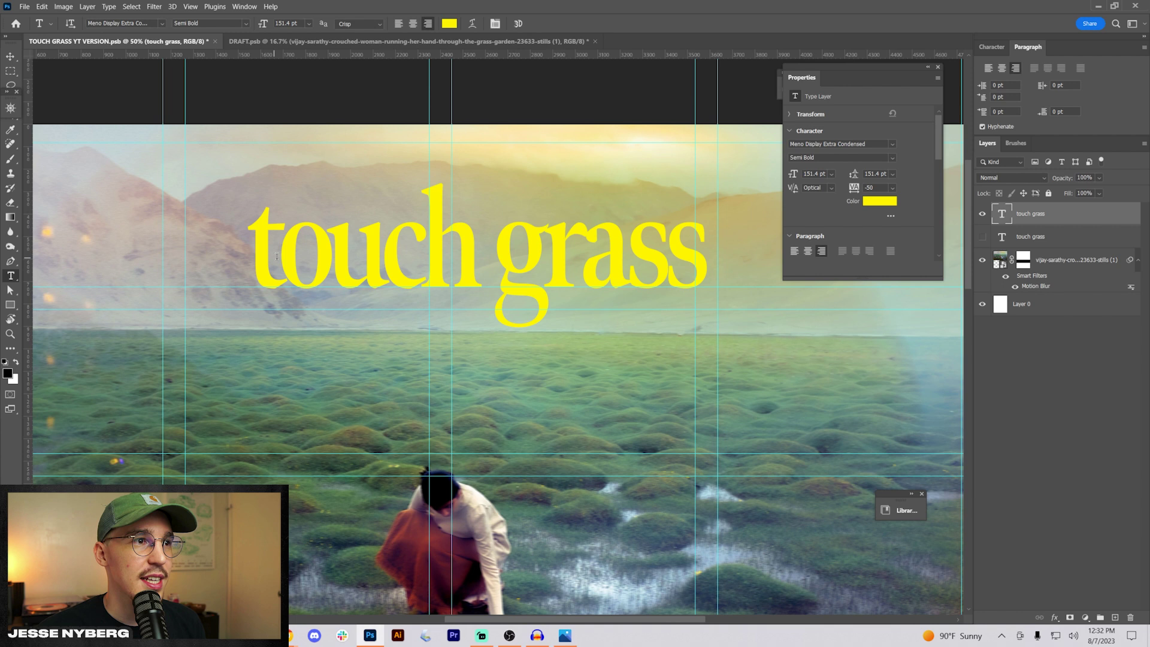
left_click(277, 257)
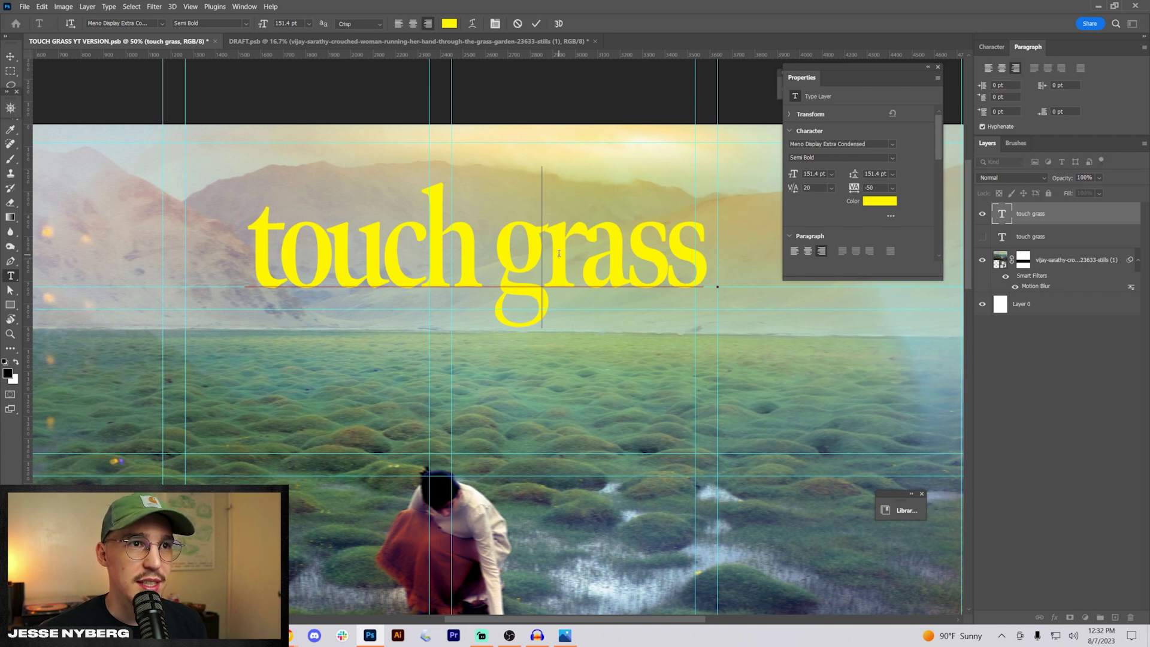
key("alt+Right")
key("Right")
key("alt+Right")
key("Right")
key("alt+Right")
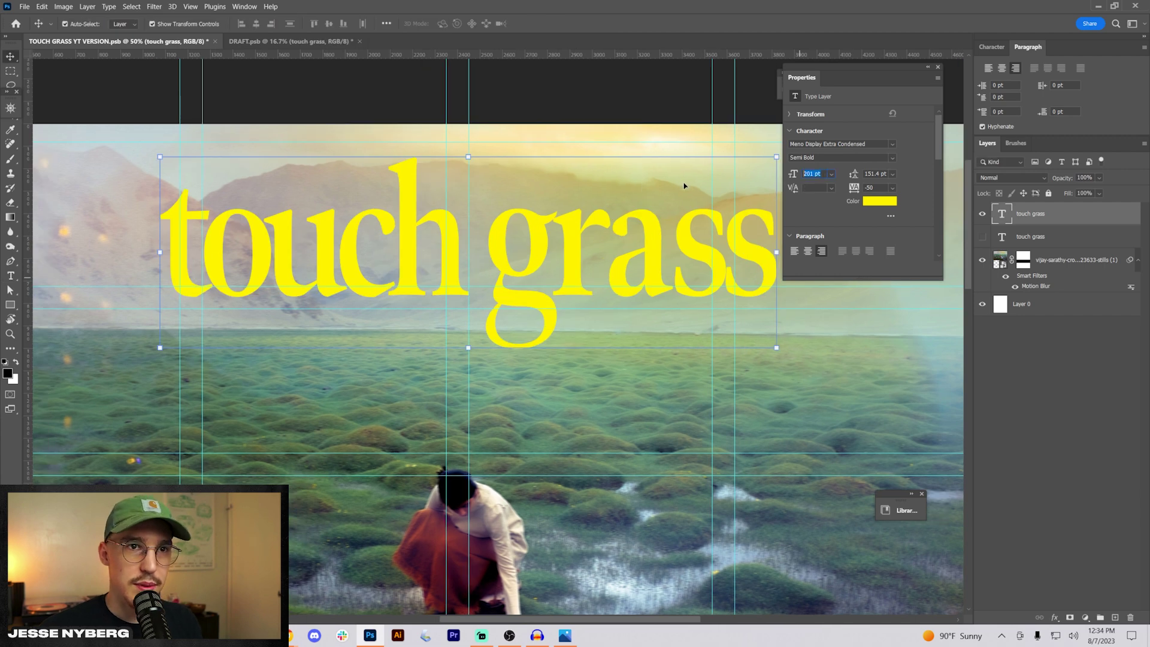
Enlarge the "touch grass" title to 206 pt and center-align its text
key("Return")
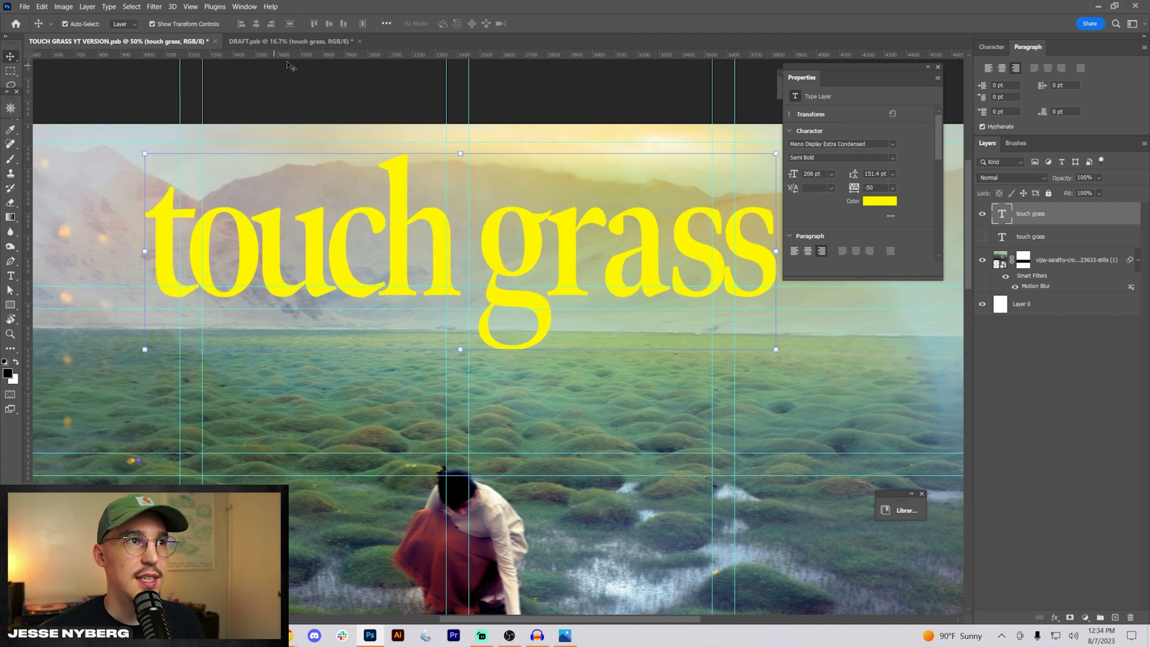
left_click(807, 250)
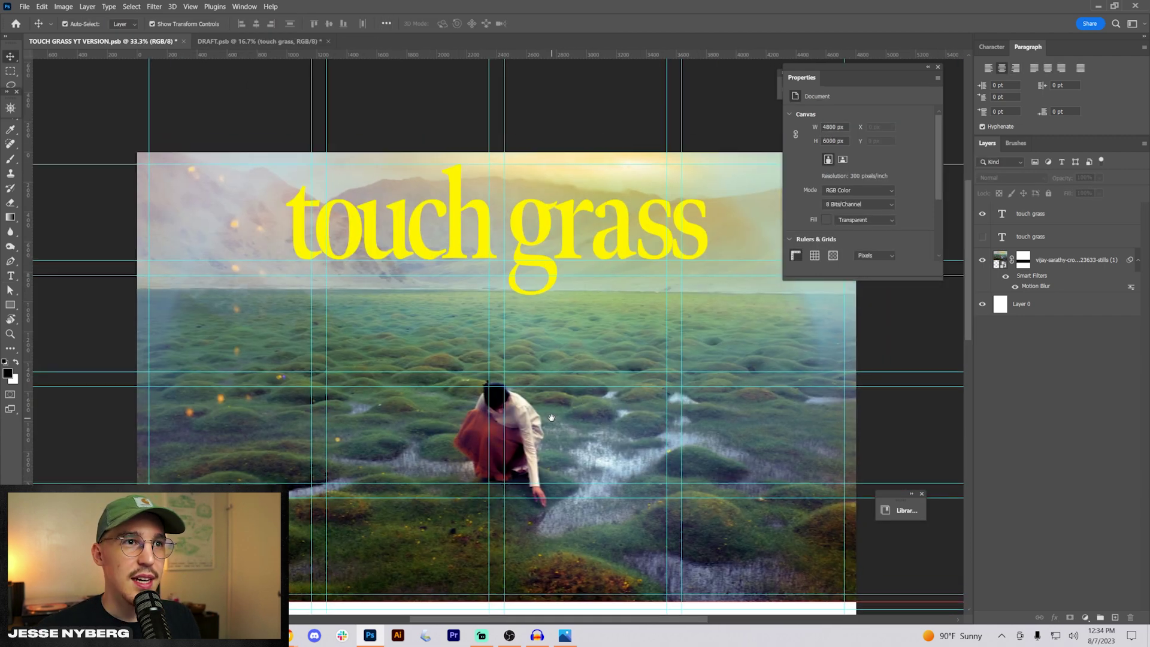
Hide the guides and add a wide, soft green Outer Glow to the "touch grass" title
key("ctrl+semicolon")
key("ctrl+plus")
left_click(548, 255)
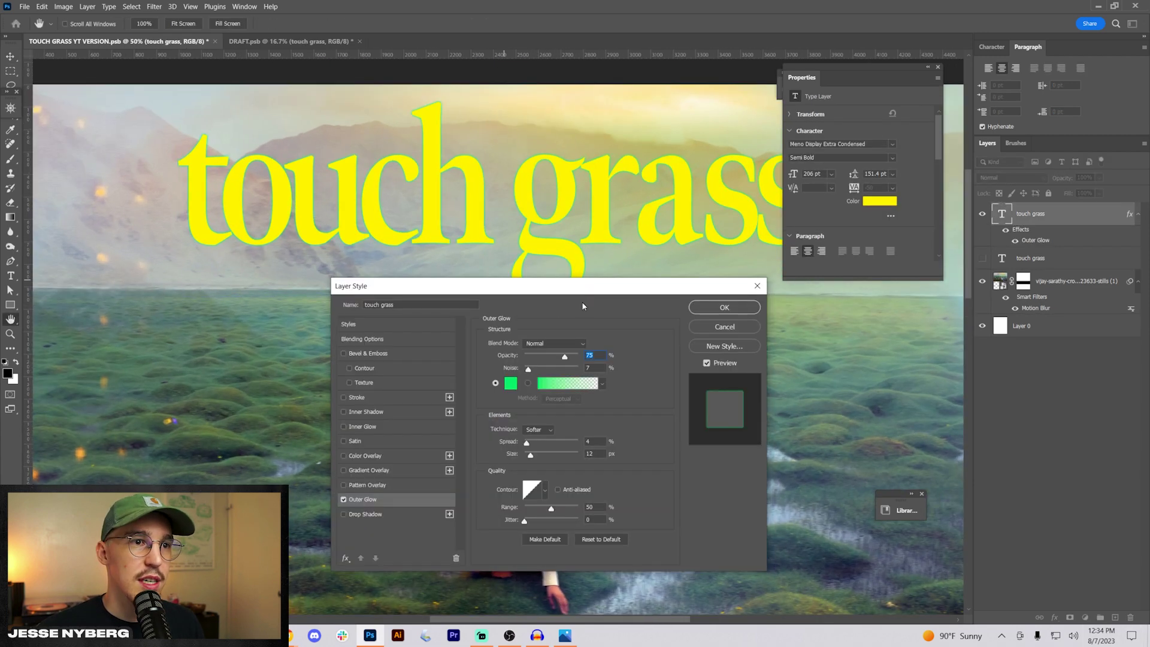
left_click_drag(604, 283, 750, 274)
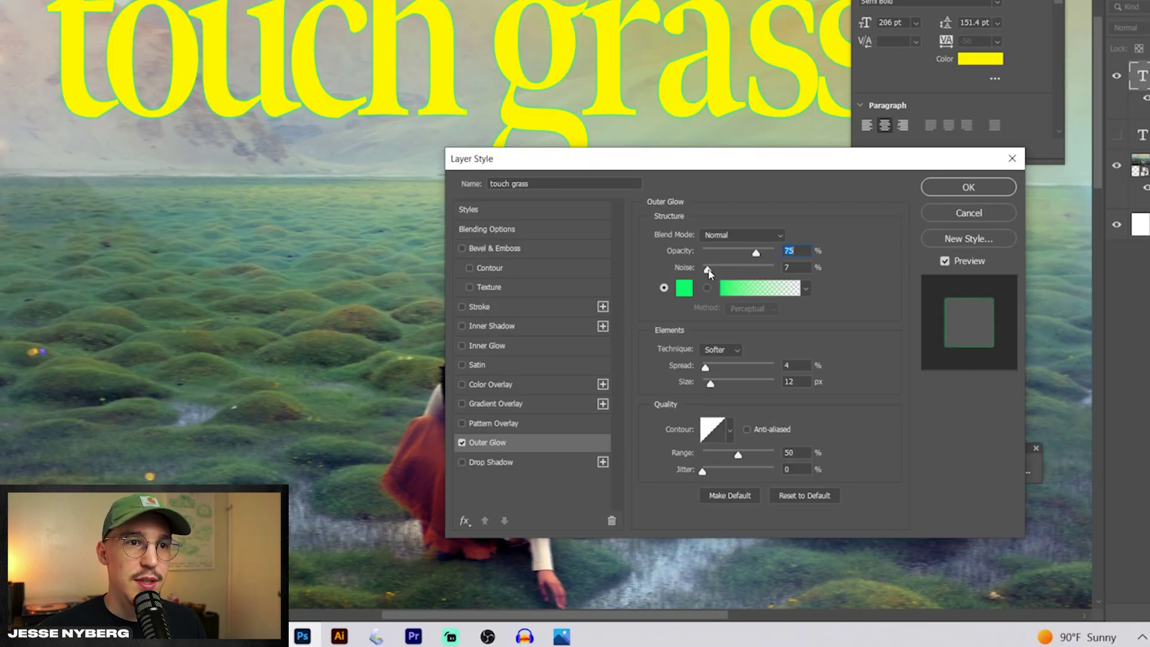
key("Return")
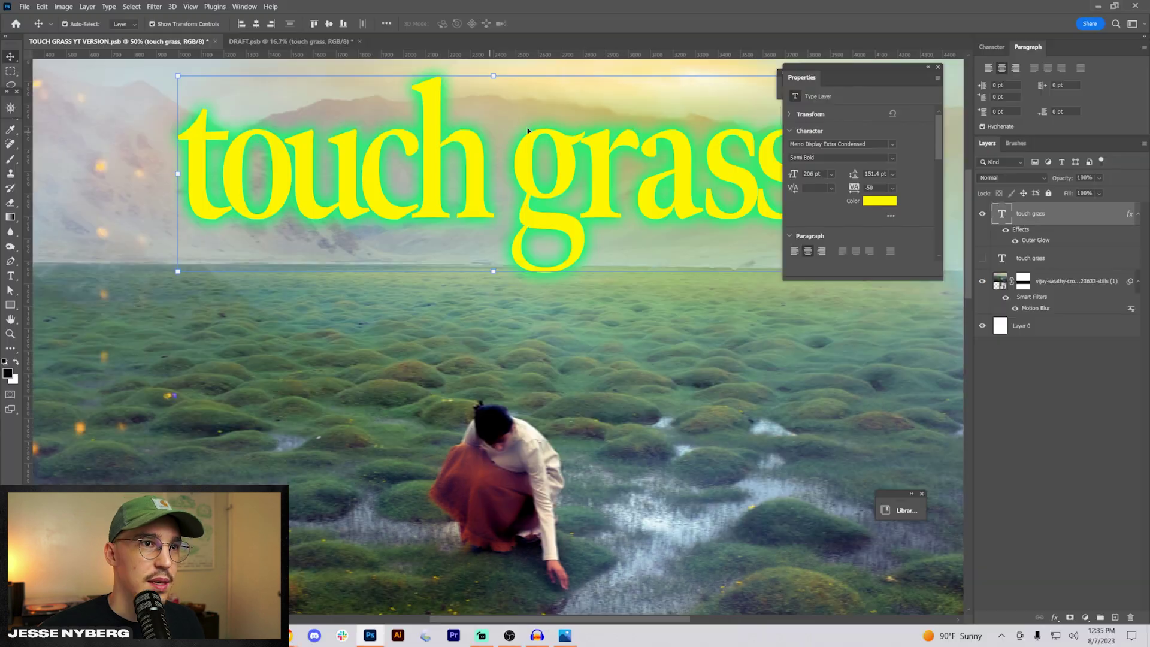
scroll(615, 214, "down", 5)
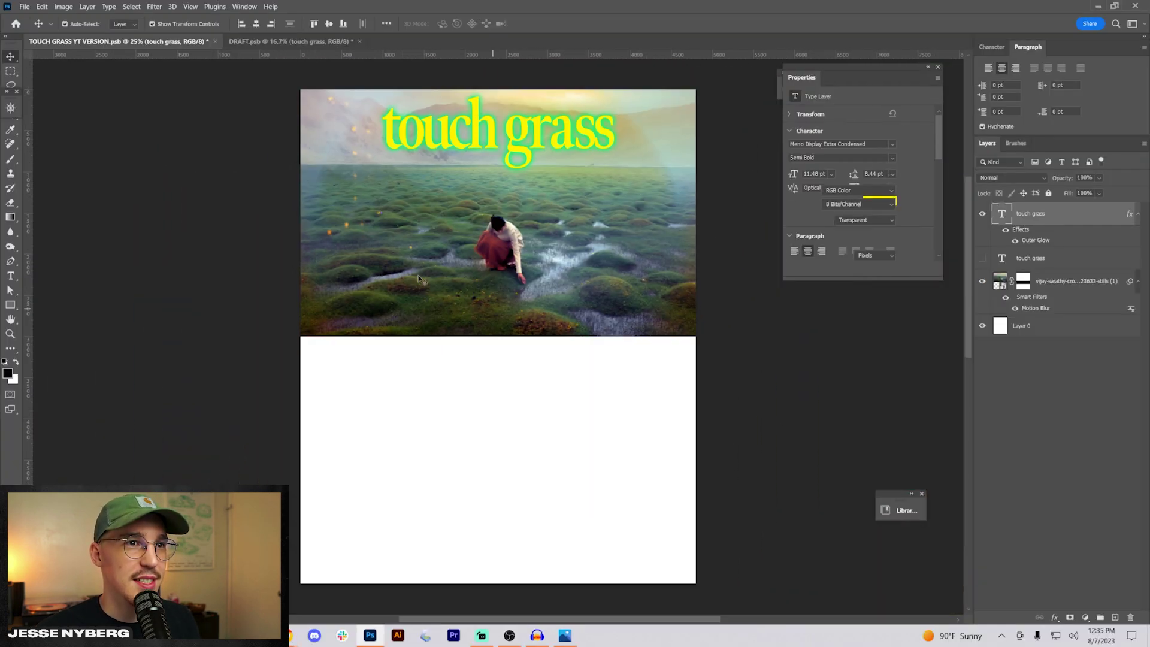
Apply a Motion Blur smart filter to the crouched-woman photo layer
left_click(214, 6)
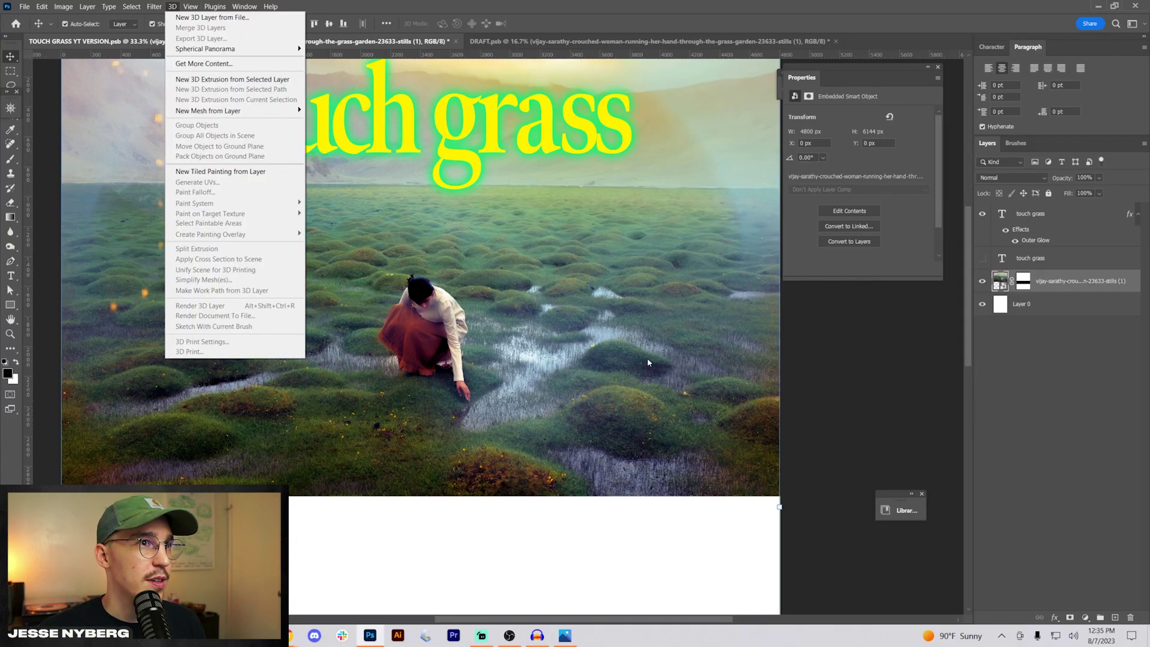
key("Escape")
left_click(155, 7)
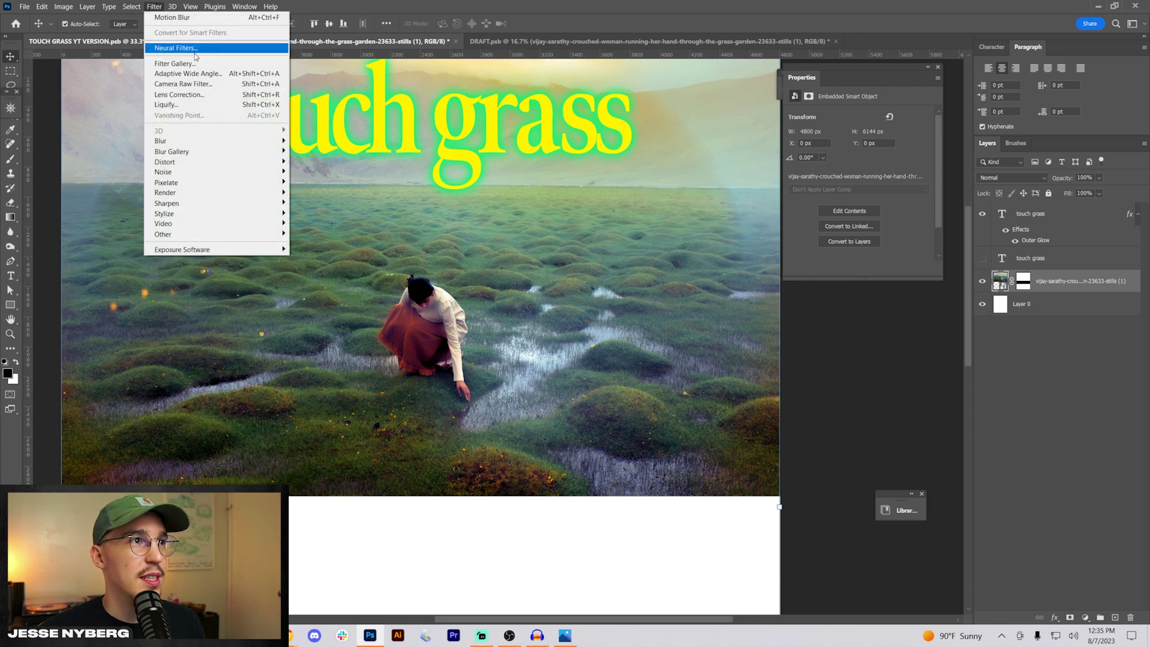
left_click(1055, 617)
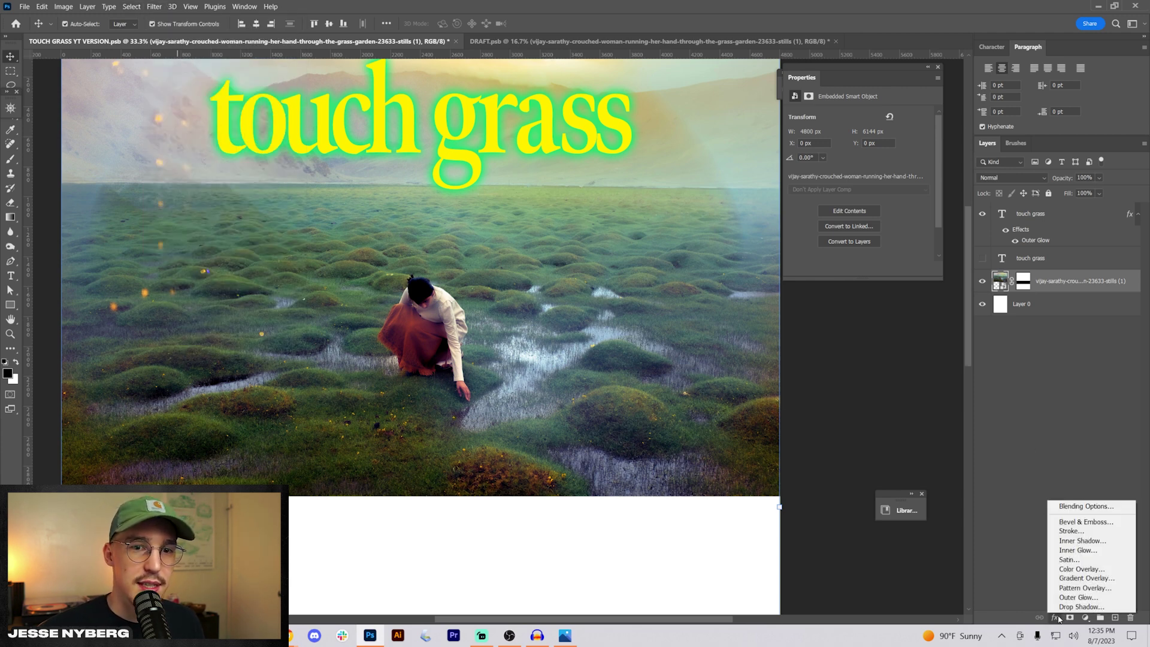
key("Escape")
left_click(154, 7)
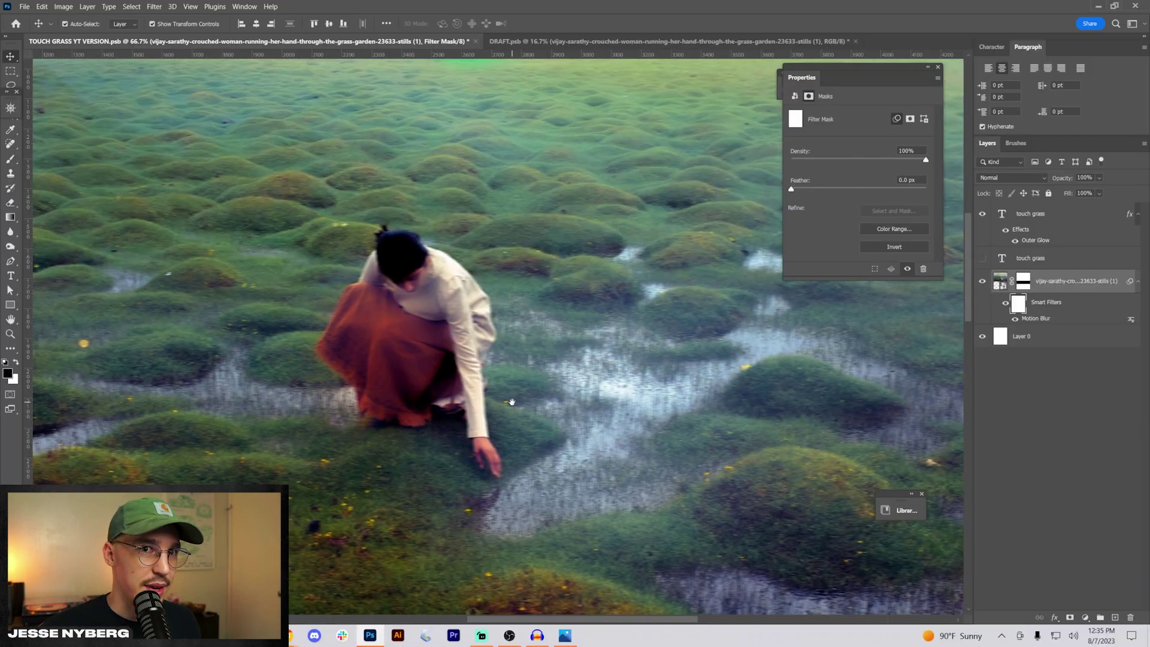
Paint black on the Motion Blur filter mask over the woman's hand, skirt, head and sleeve, and check the mask
key("ctrl+plus")
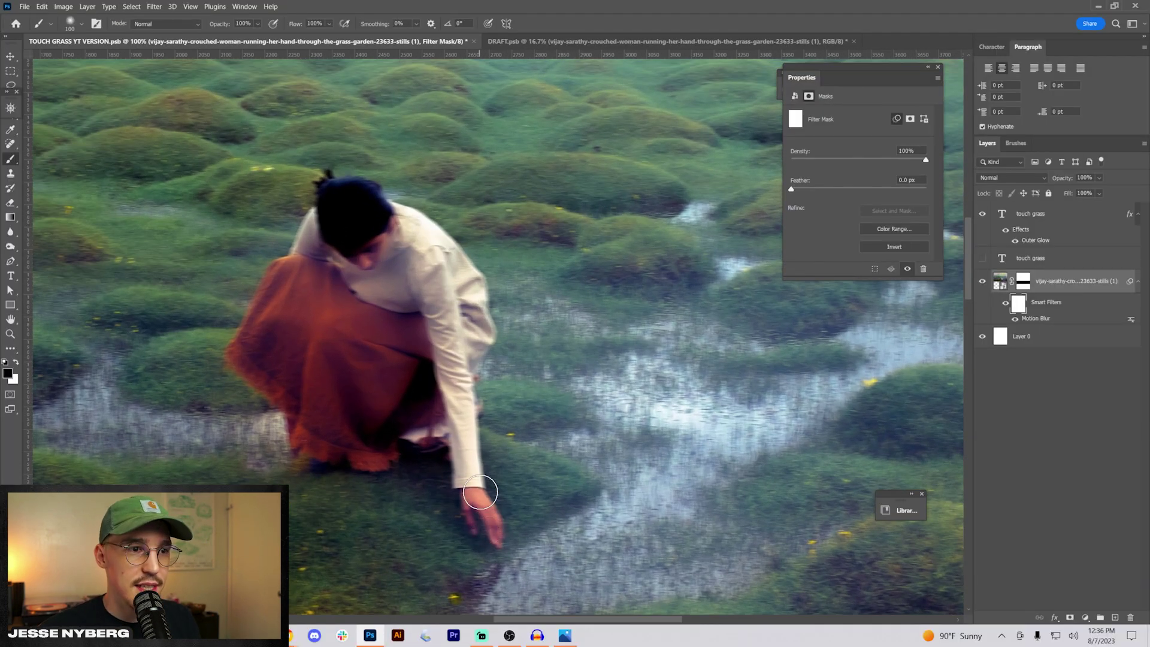
mouse_move(490, 530)
left_mouse_down()
mouse_move(506, 512)
mouse_move(506, 557)
left_mouse_up()
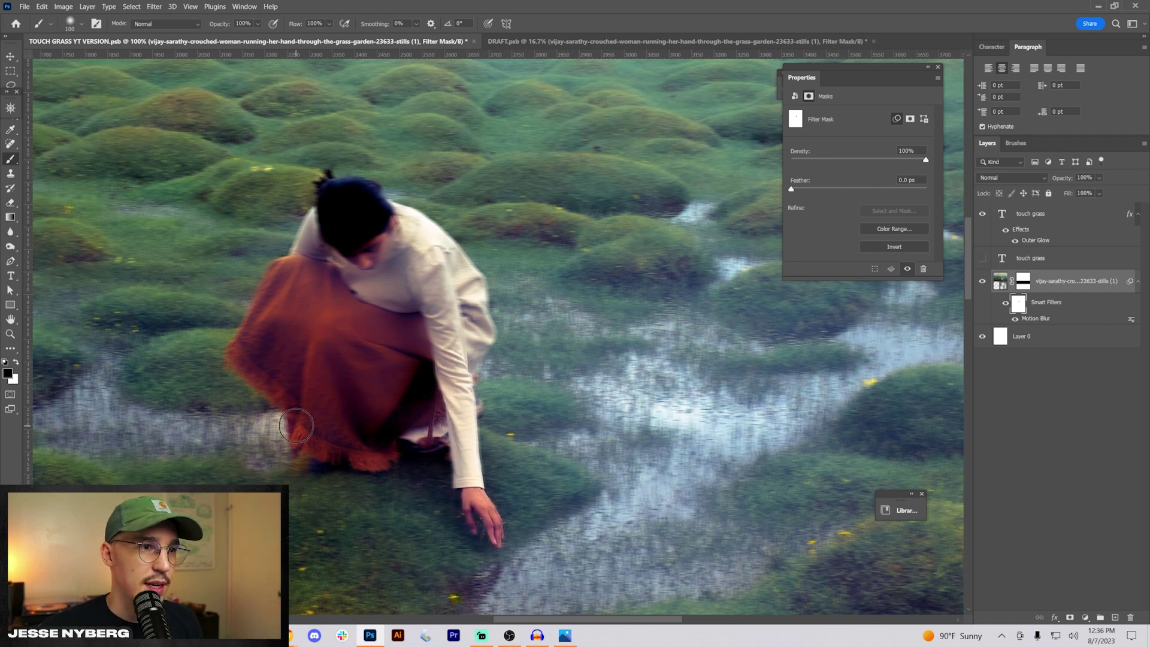
left_click_drag(248, 337, 324, 202)
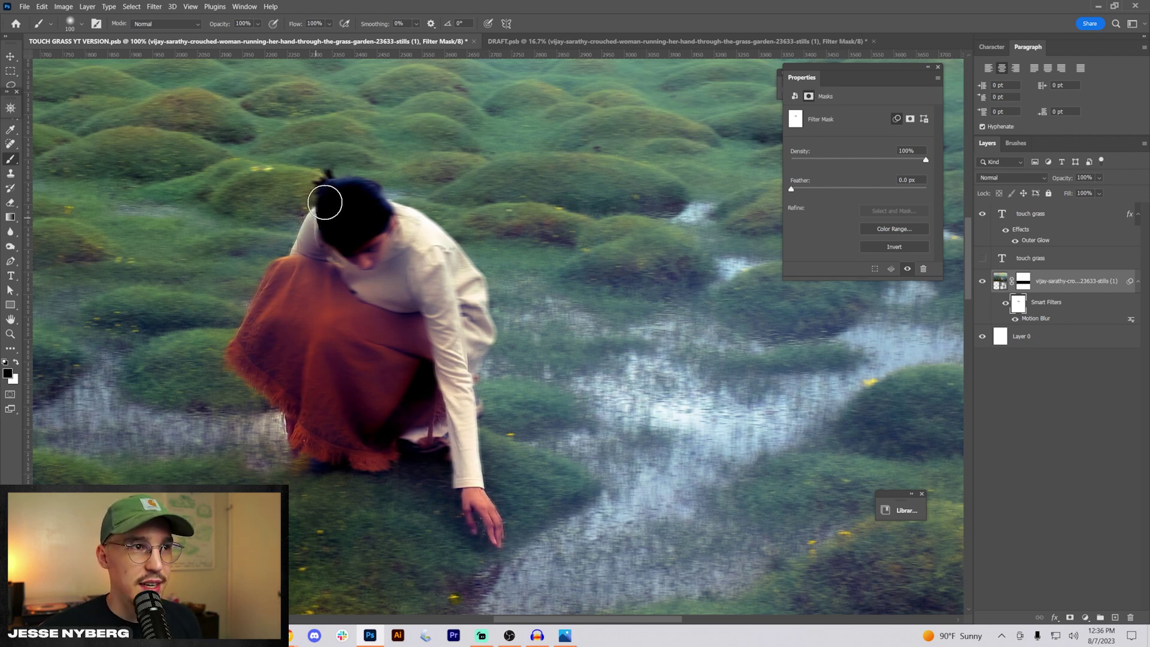
mouse_move(439, 264)
left_mouse_down()
mouse_move(464, 289)
mouse_move(464, 340)
left_mouse_up()
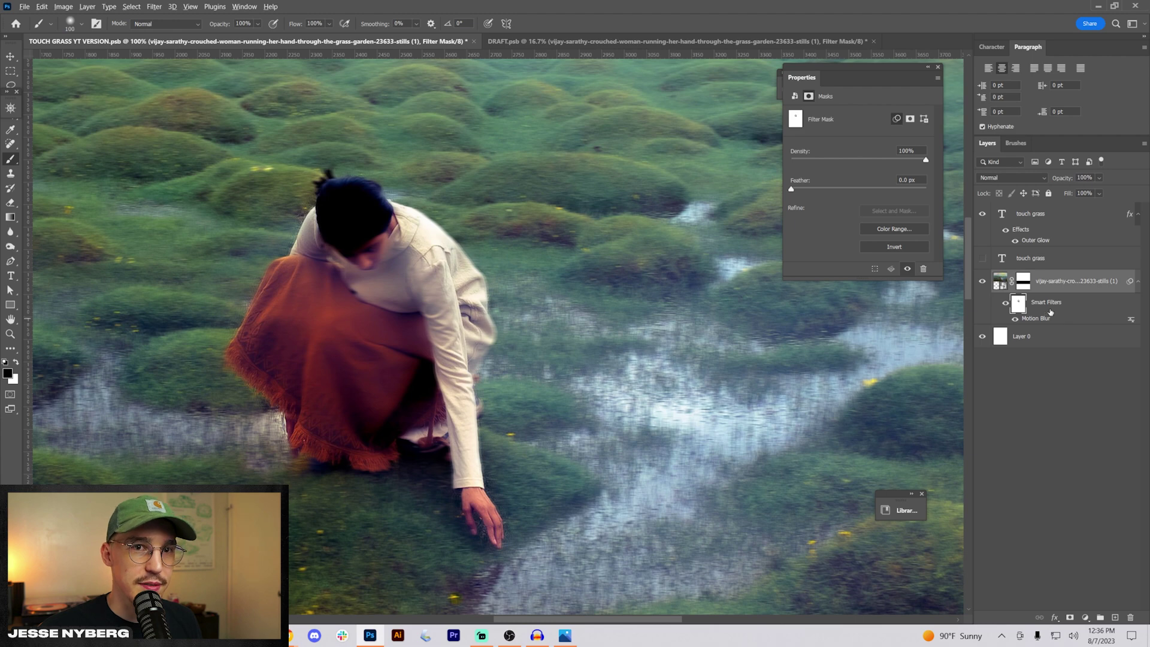
left_click(1022, 304, "alt")
left_click(1022, 305, "alt")
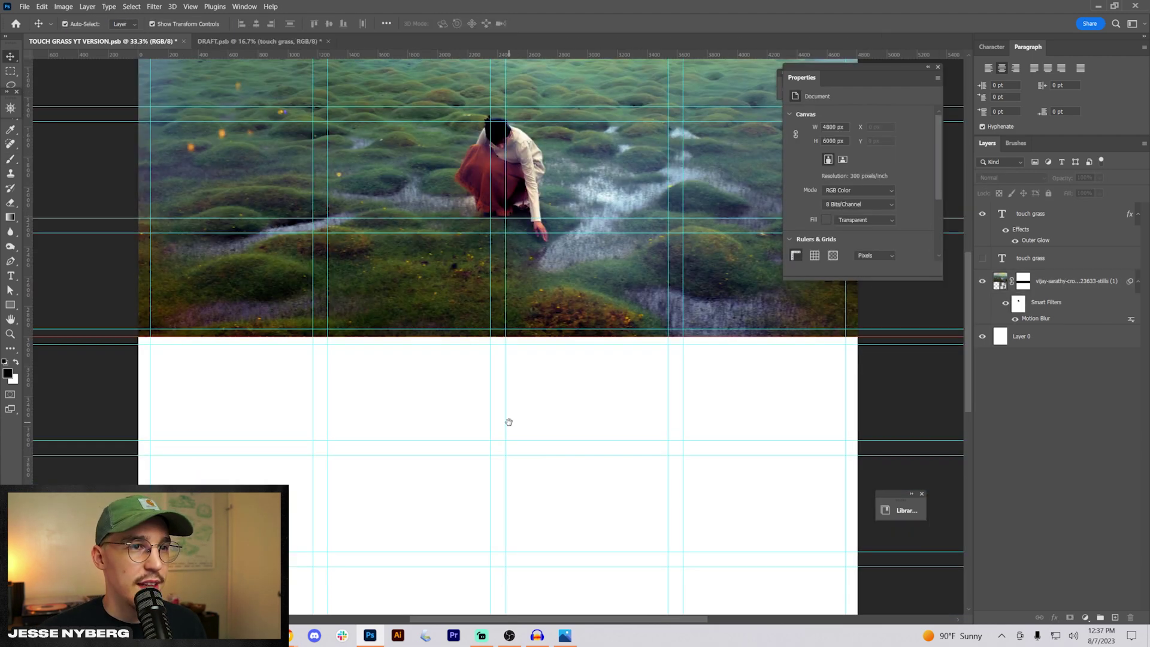
Add the text "Rest" on the empty area below the photo and set it in Degular Light at 46 pt
left_click_drag(508, 418, 499, 417)
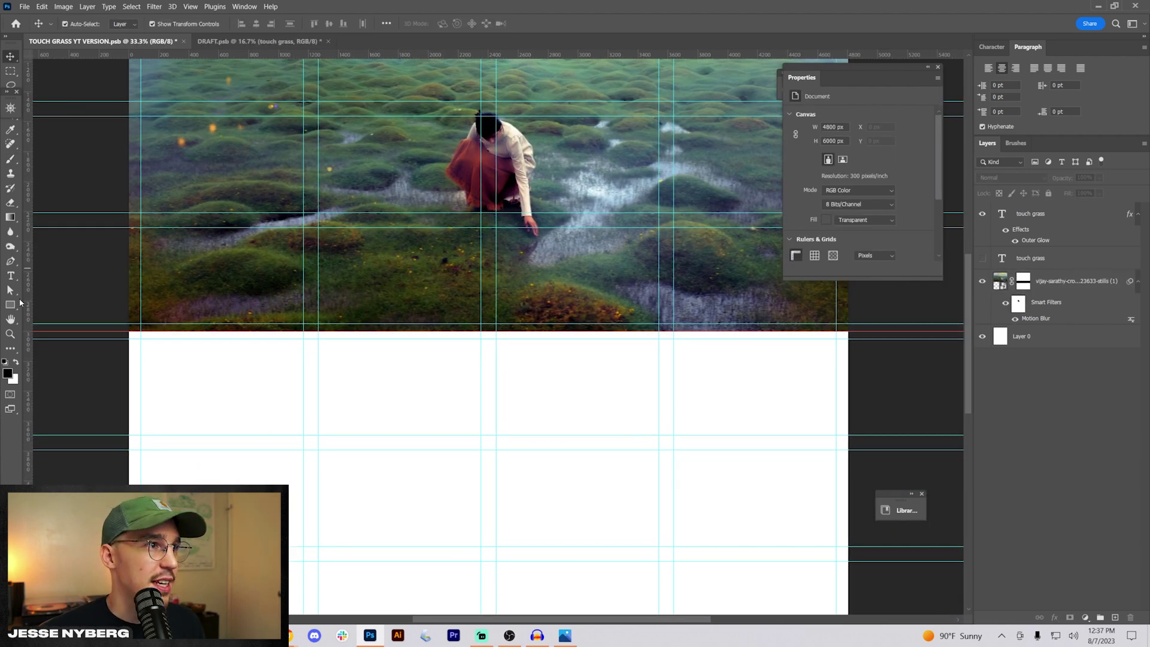
left_click(12, 275)
left_click(214, 367)
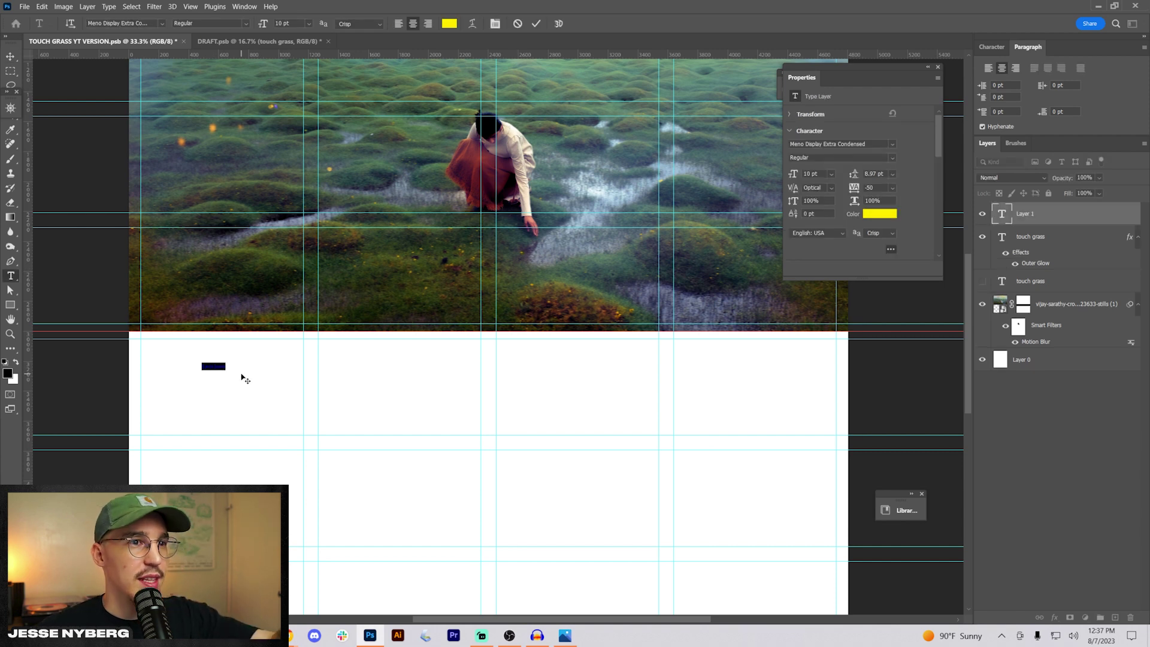
type("Rest")
key("ctrl+Return")
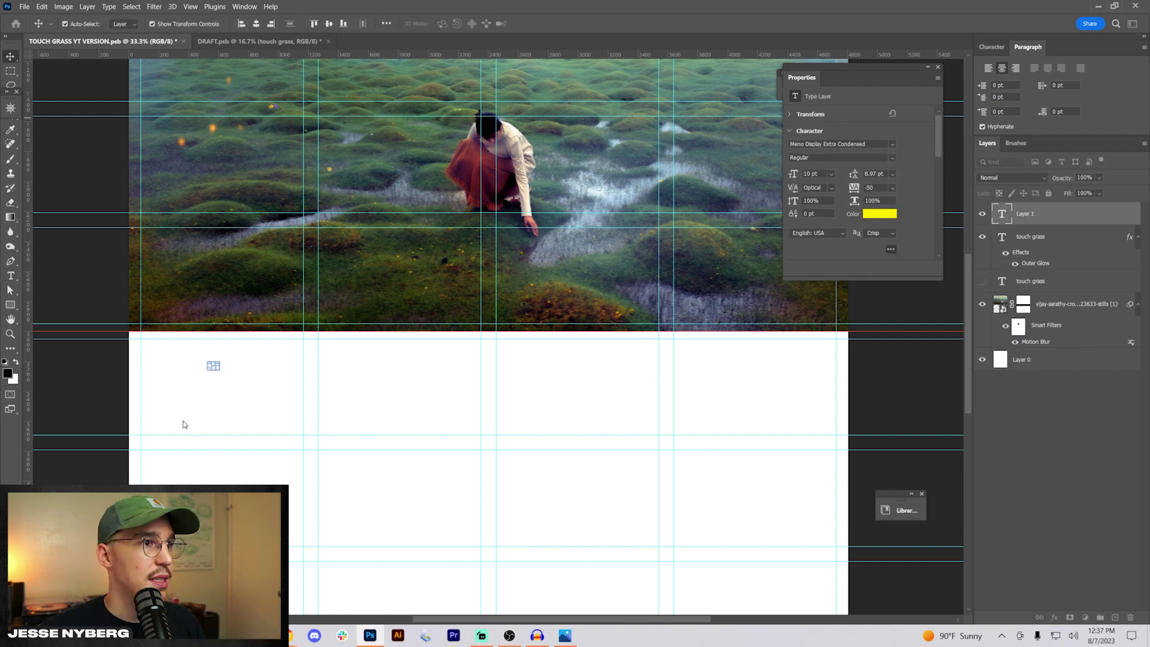
key("ctrl+t")
left_click_drag(220, 373, 347, 481)
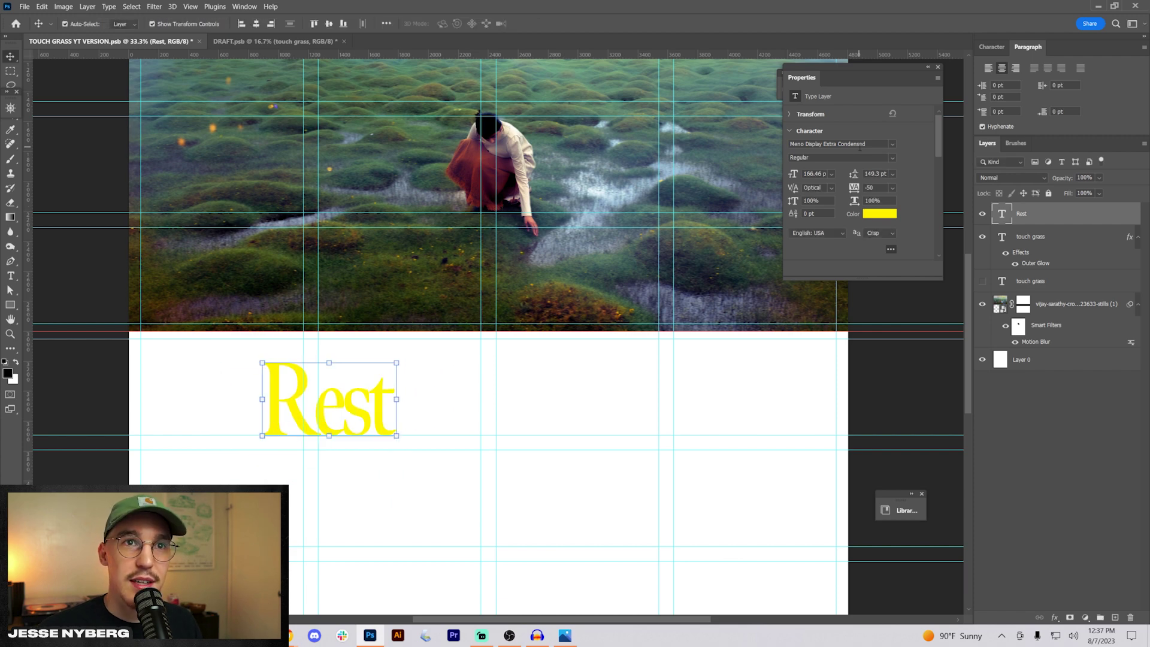
left_click_drag(791, 144, 858, 145)
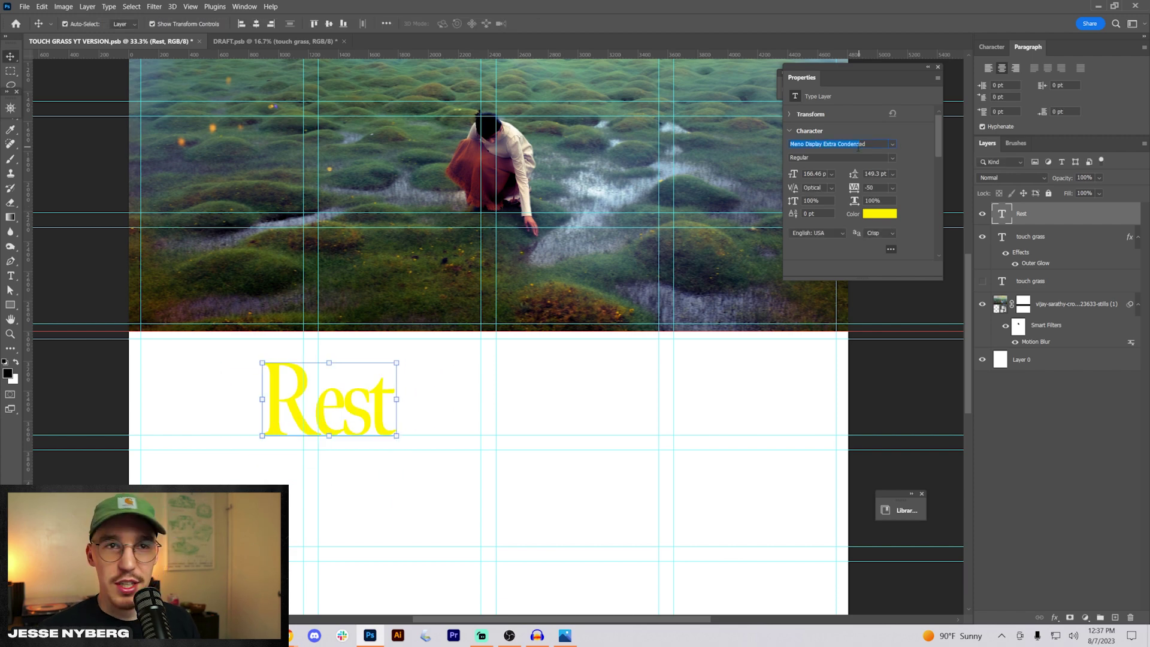
type("degula")
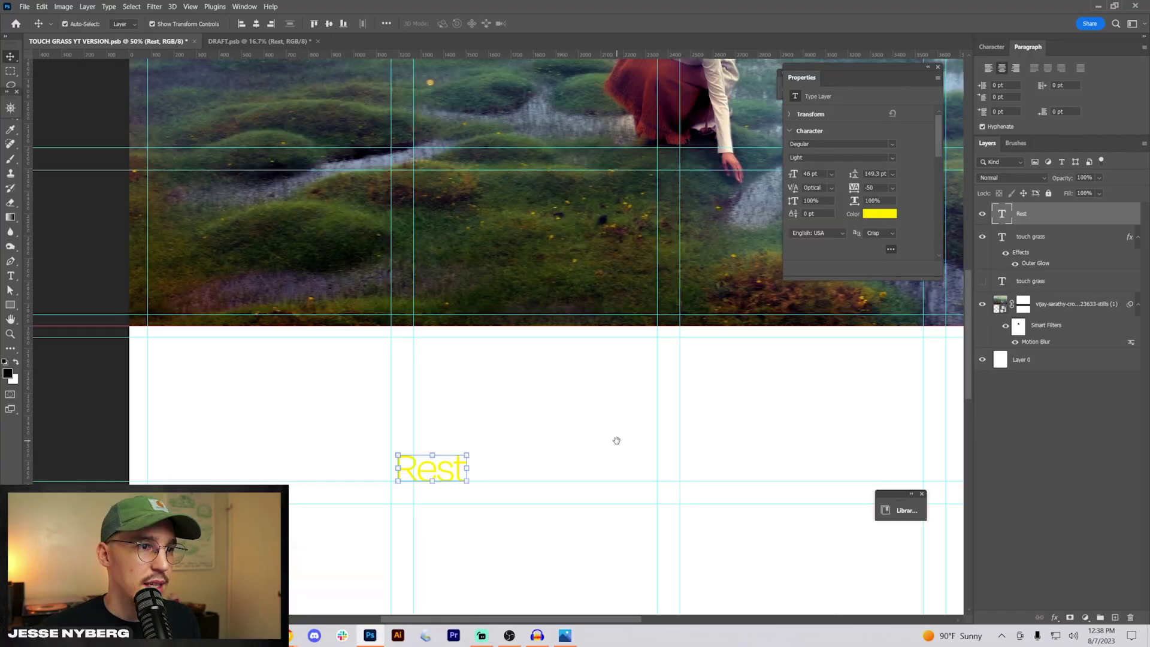
Align "Rest" to the left margin guide just below the photo and place copies at the center and right margin
left_click_drag(432, 467, 638, 374)
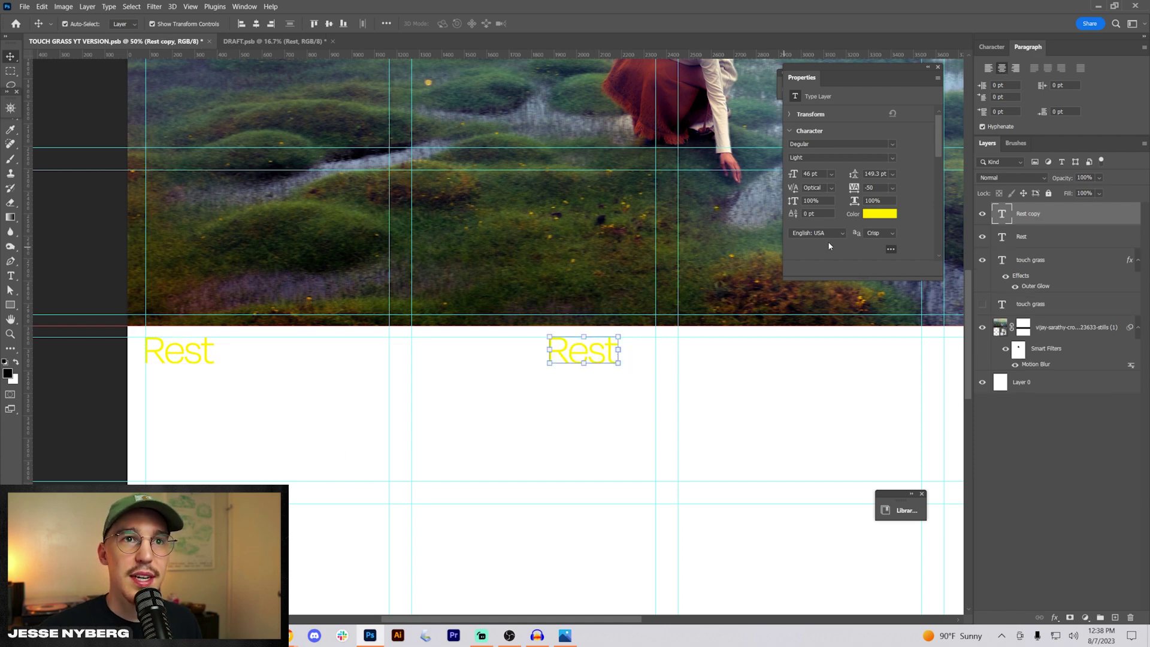
mouse_move(196, 349)
left_mouse_down()
mouse_move(229, 348)
mouse_move(196, 348)
left_mouse_up()
left_click(585, 357)
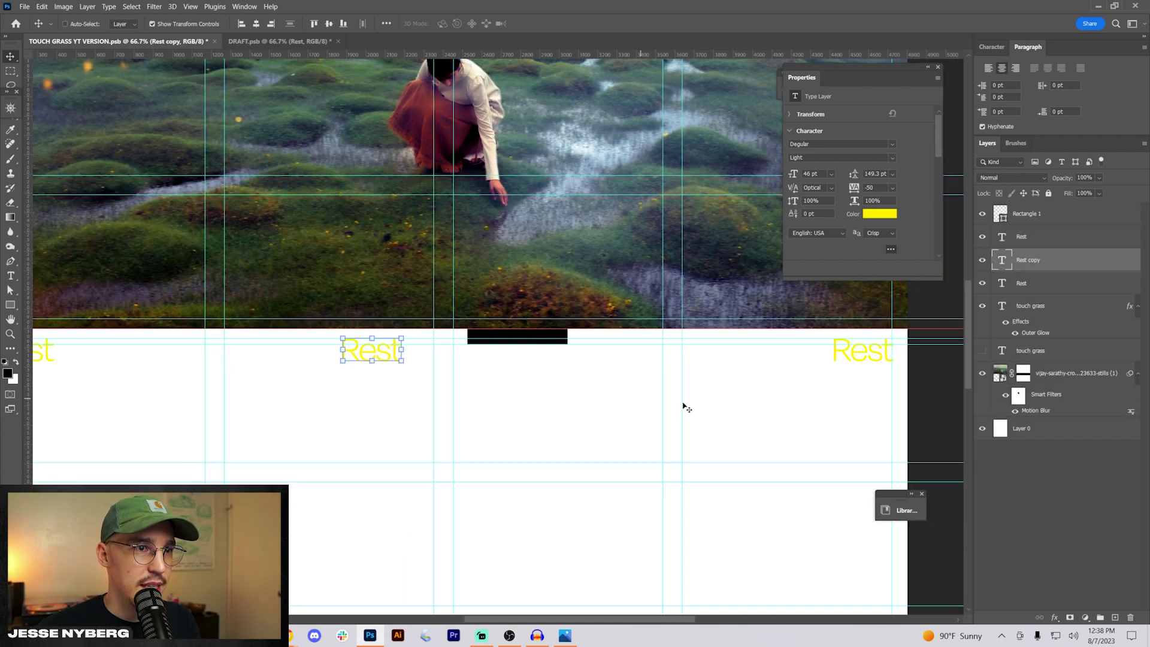
Add a black (#000000) Solid Color fill layer directly above Layer 0 as the poster's lower background
key("ctrl+minus")
key("ctrl+minus")
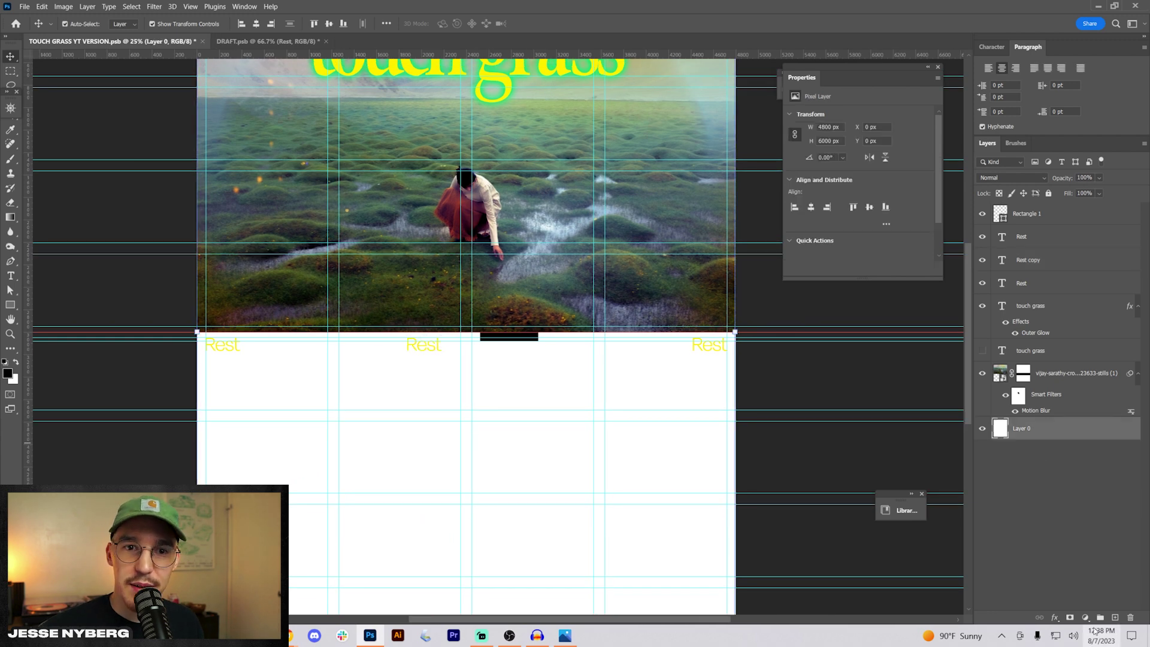
left_click(1085, 617)
left_click(1072, 423)
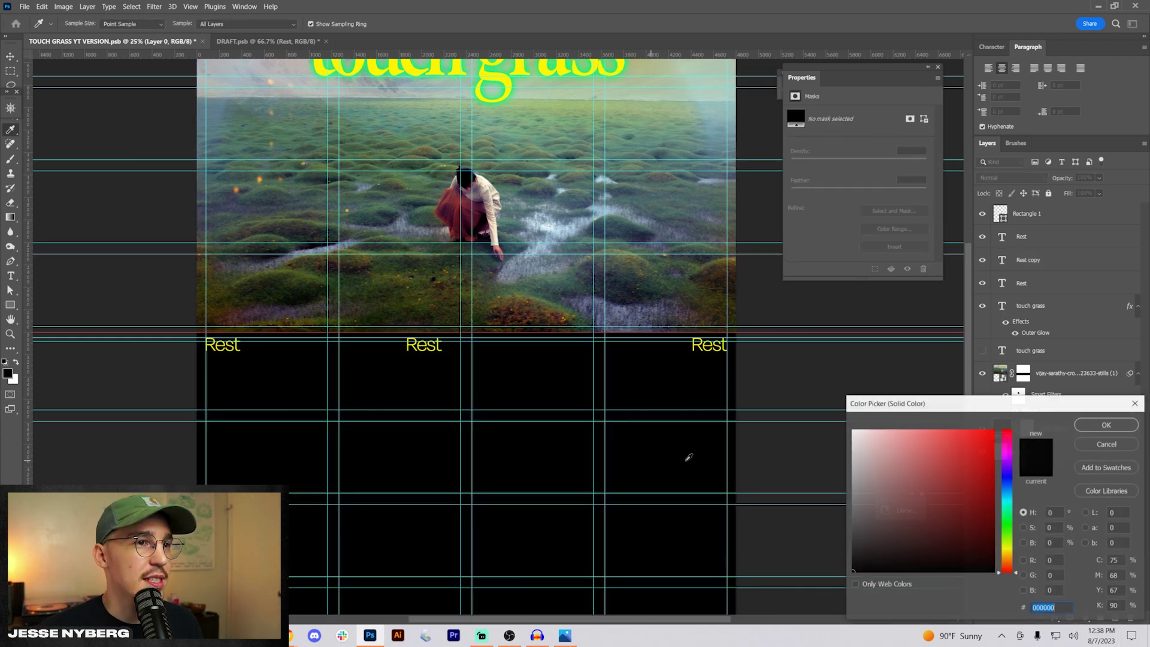
left_click(1106, 425)
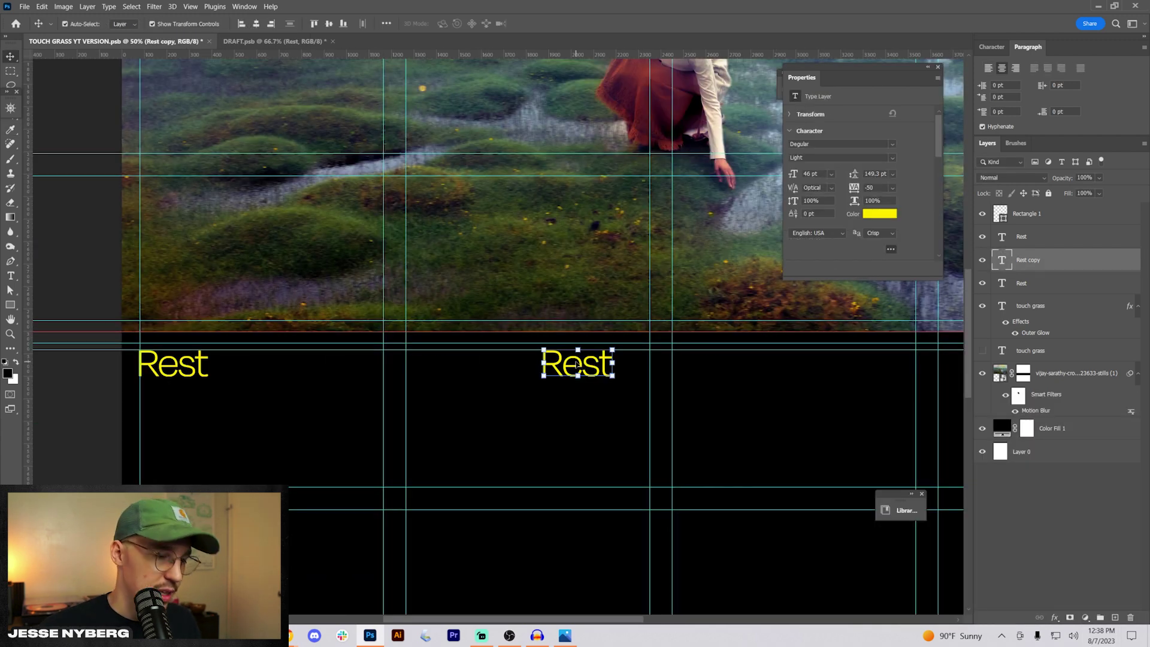
Change the center "Rest" copy to "Recharge" and the right-hand copy to "Recover"
double_click(576, 363)
type("Re")
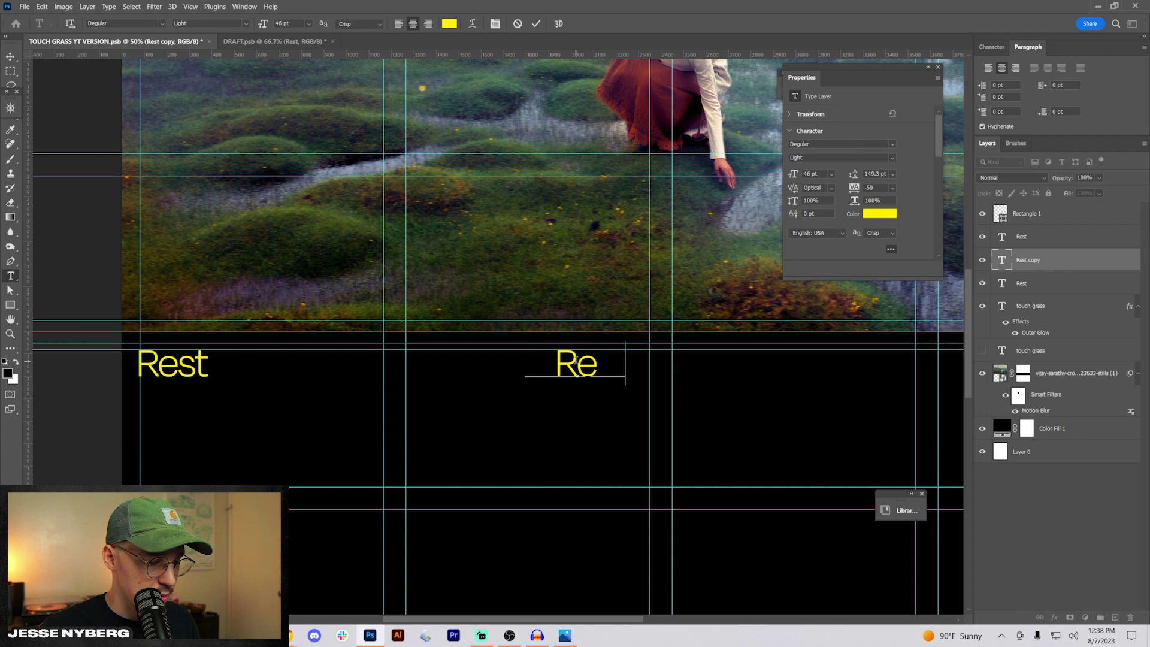
type("charge")
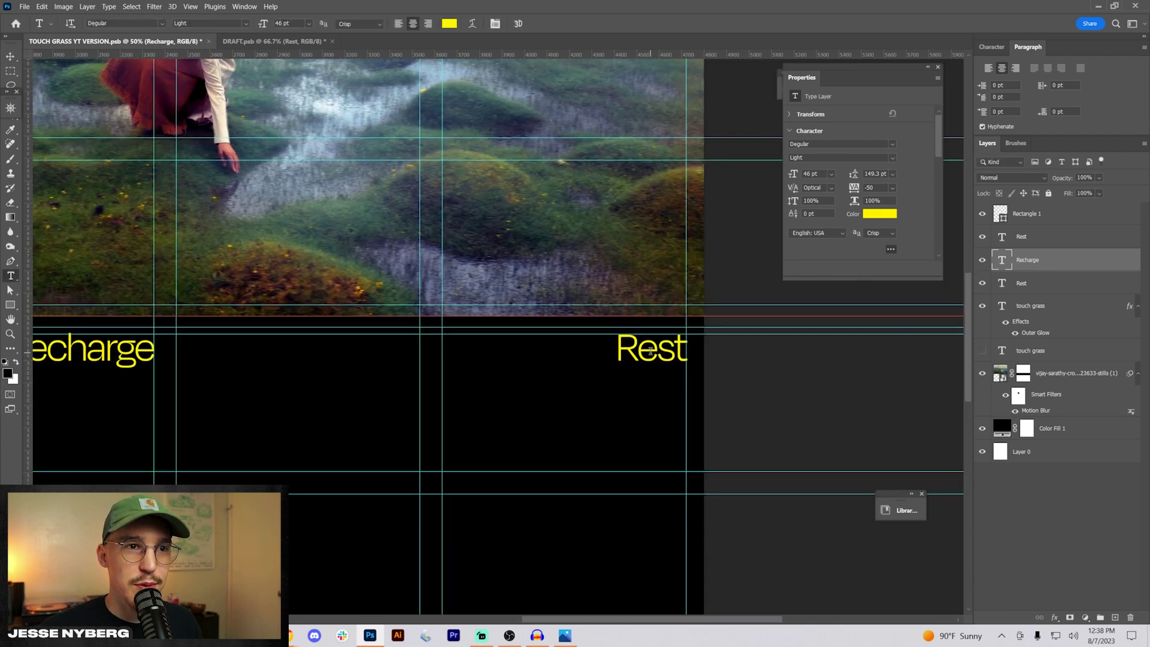
double_click(655, 350)
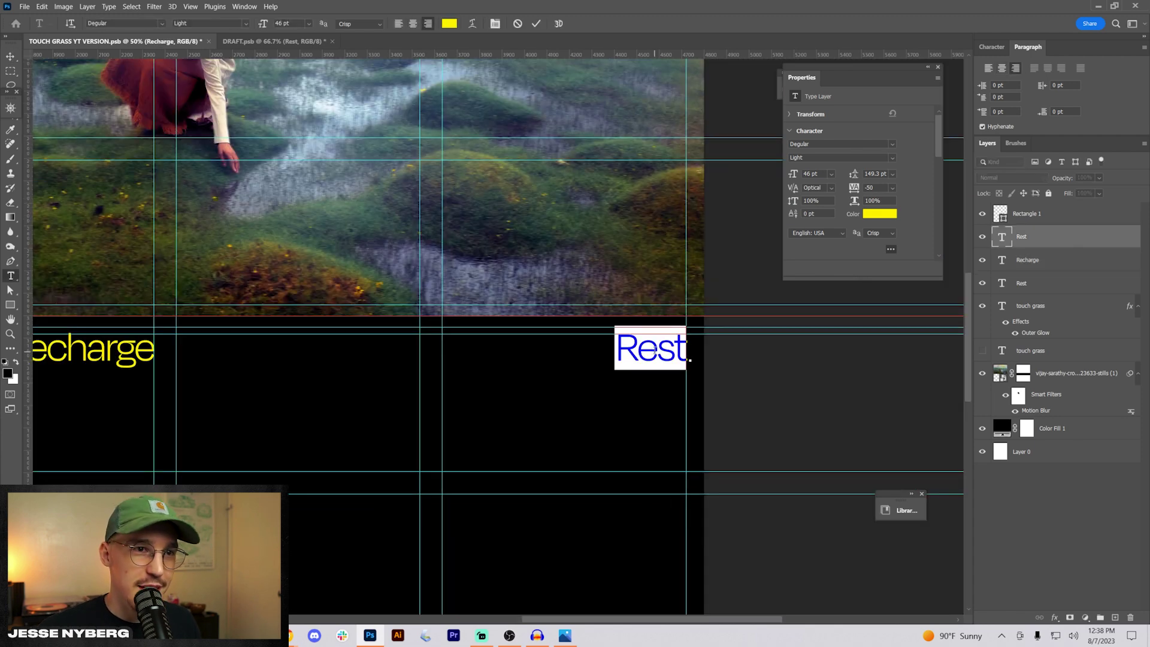
type("Recover")
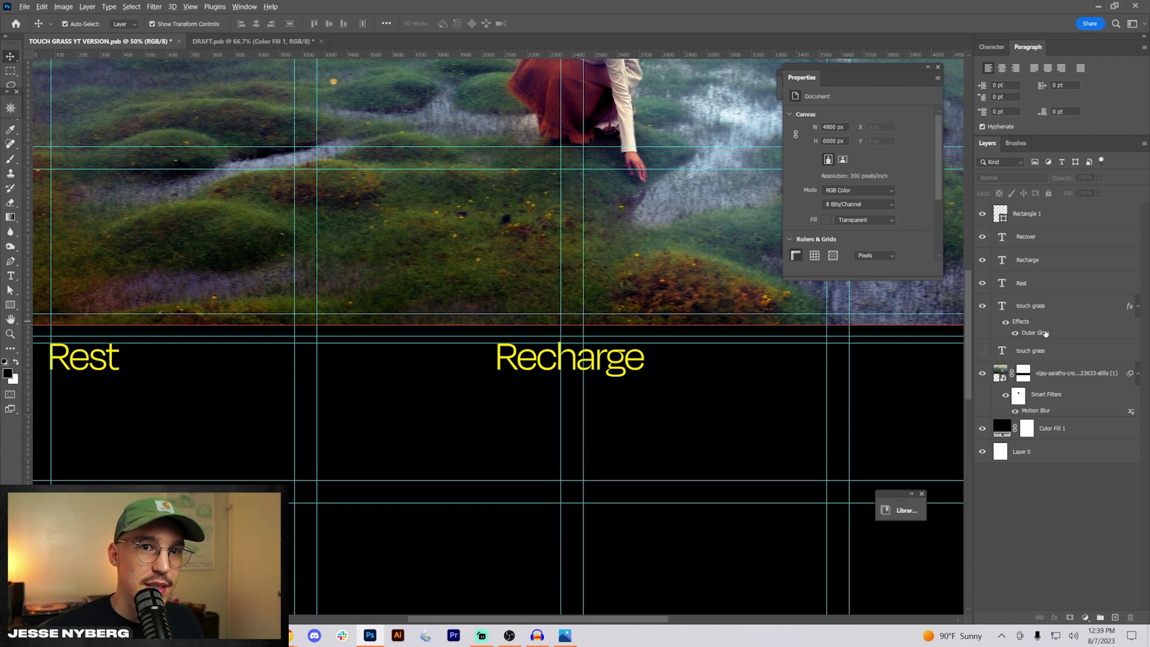
Copy the title's Outer Glow effect onto the "Rest", "Recharge" and "Recover" text layers
left_click_drag(1045, 333, 1030, 284)
left_click_drag(155, 397, 223, 395)
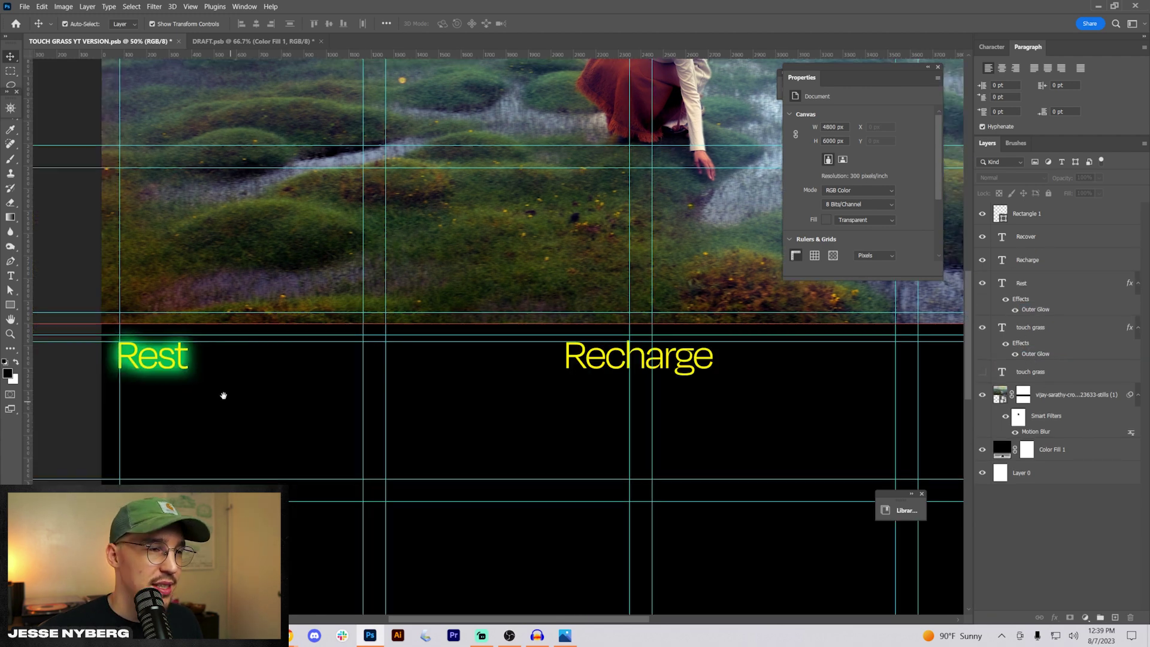
left_click(1024, 283)
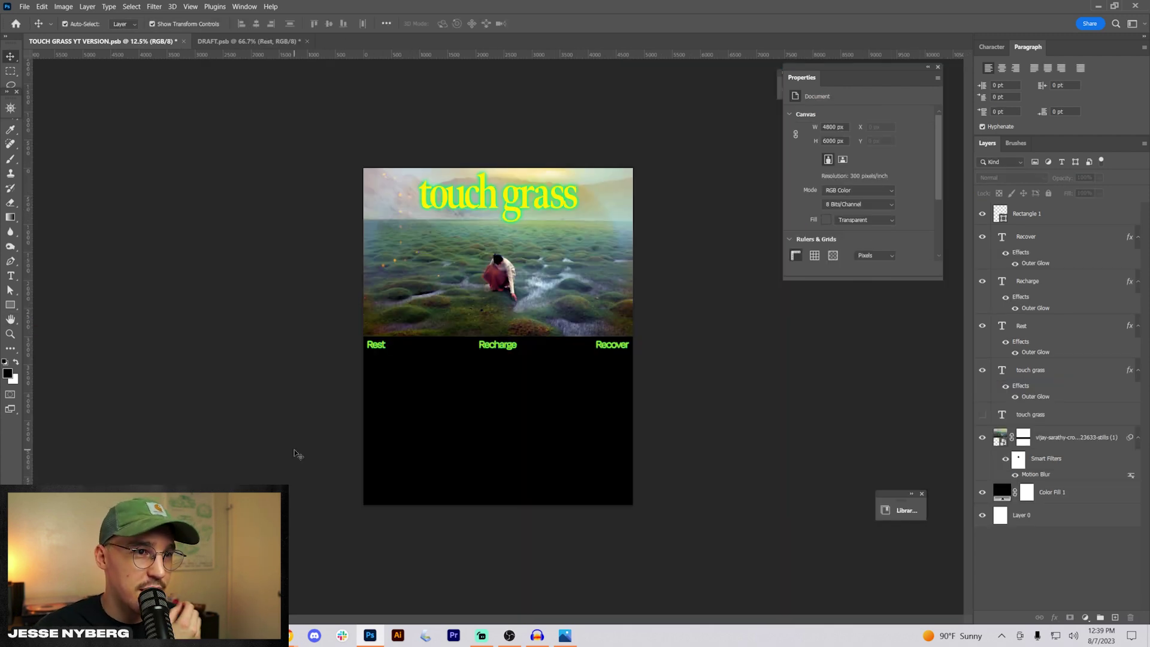
Turn a copy of "Rest" into the three-line text "natures simple cure" with 31 pt leading, placed at the photo's lower left
key("ctrl+plus")
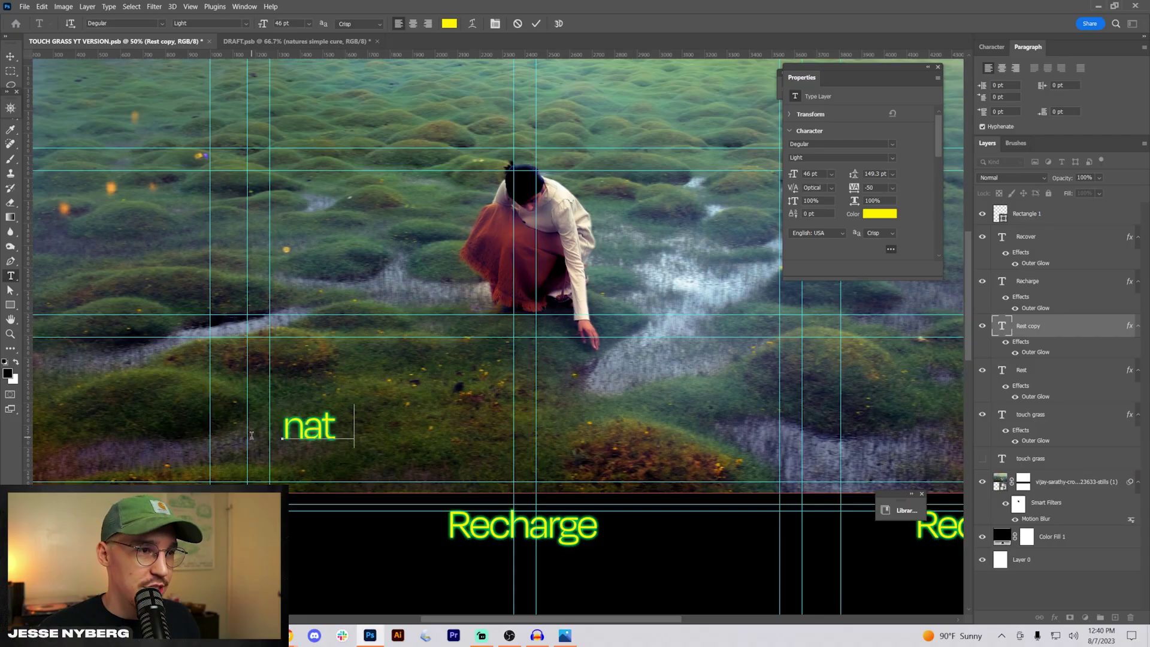
key("Return")
type("simple")
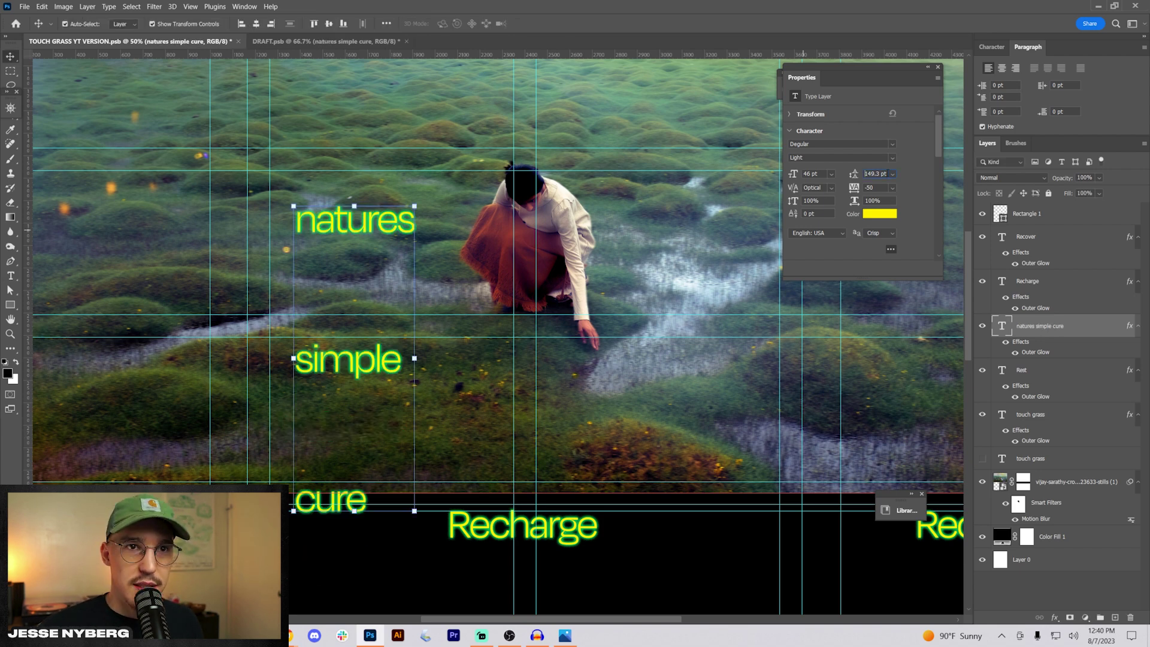
left_click(892, 174)
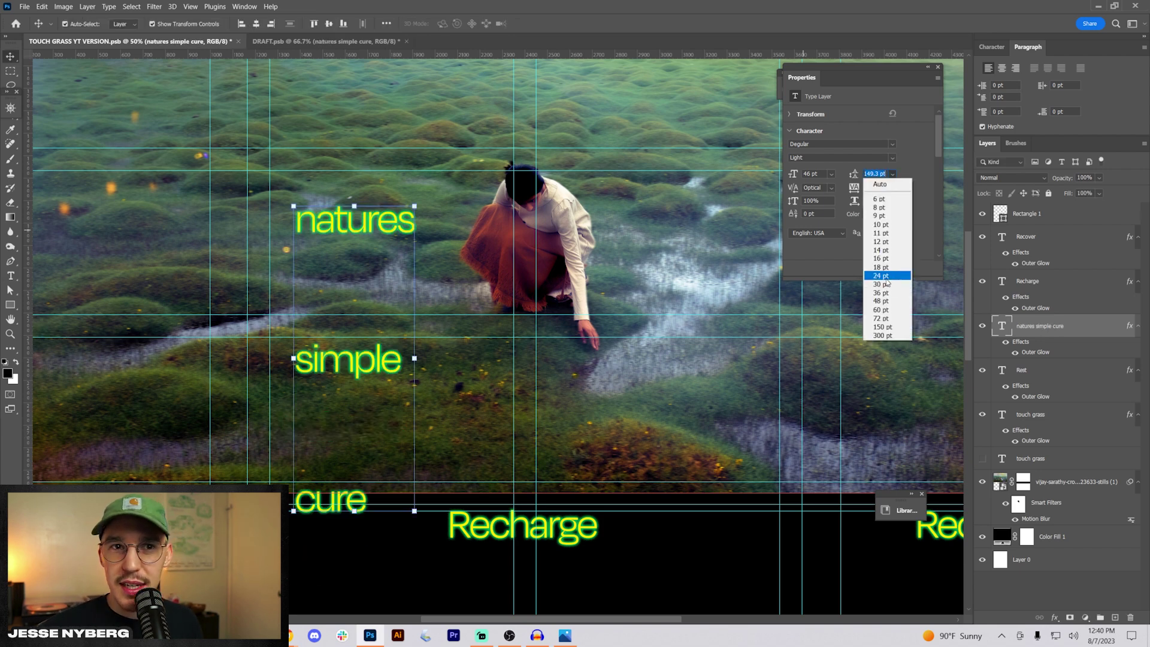
left_click(878, 283)
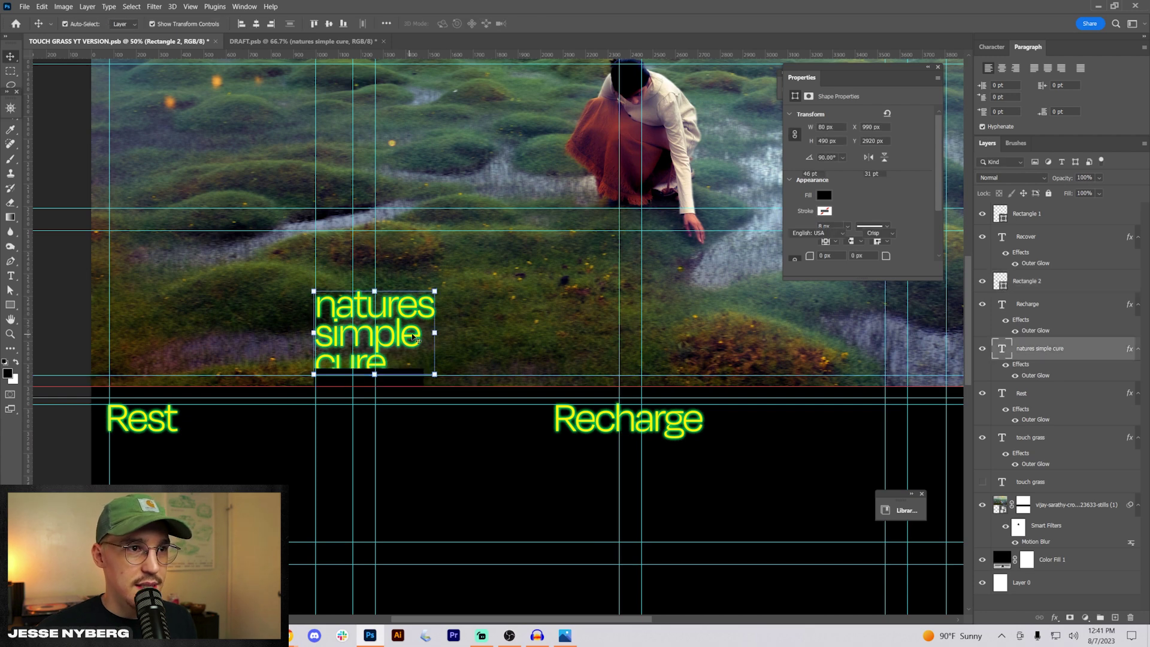
left_click_drag(409, 319, 409, 327)
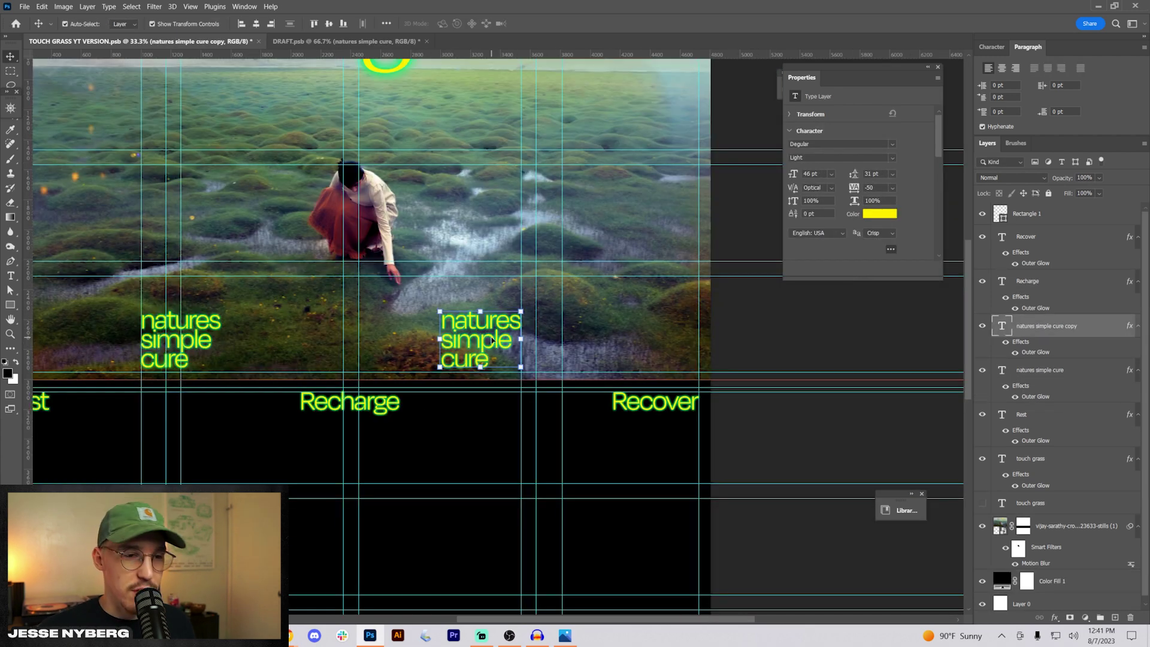
Replace the copied text block at the photo's lower right with "creative burnout & block" on three lines
double_click(487, 362)
key("ctrl+a")
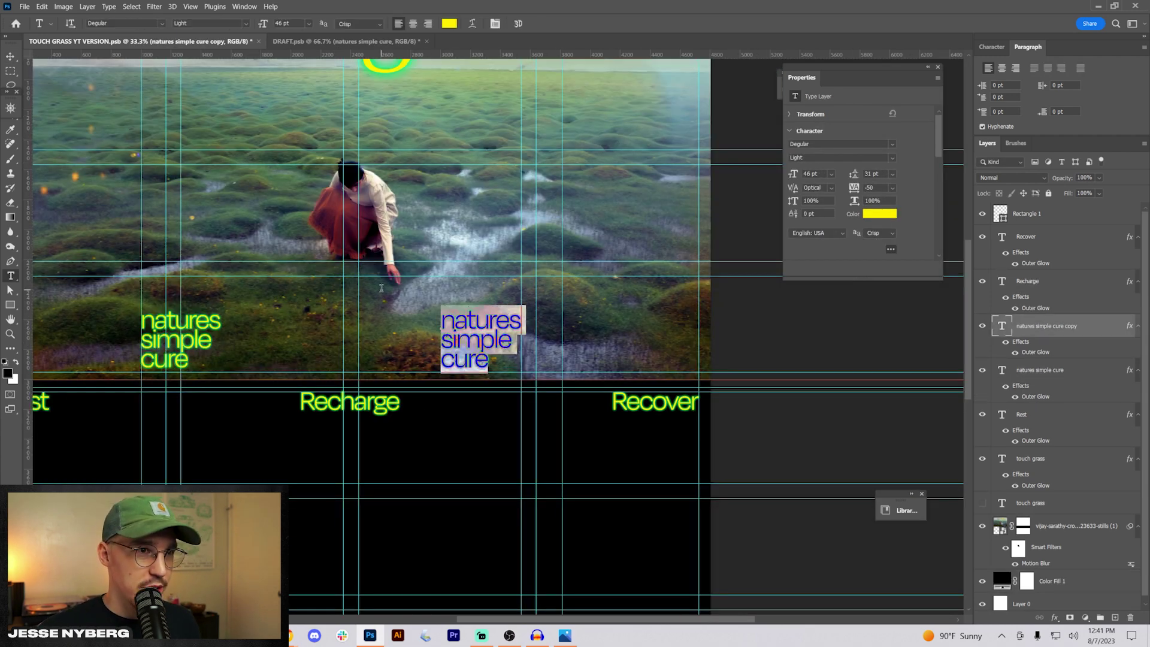
type("creative burnout & block")
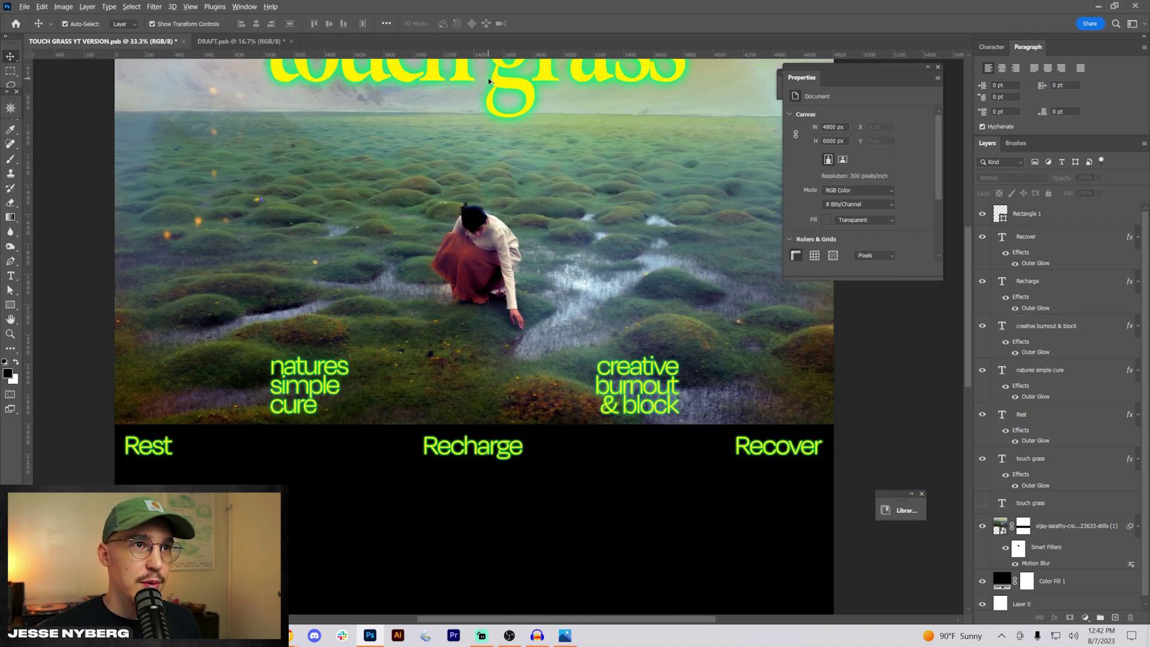
Duplicate the "touch grass" title, change the copy to "for" and place it between the two small text blocks
left_click_drag(488, 81, 498, 254)
double_click(499, 254)
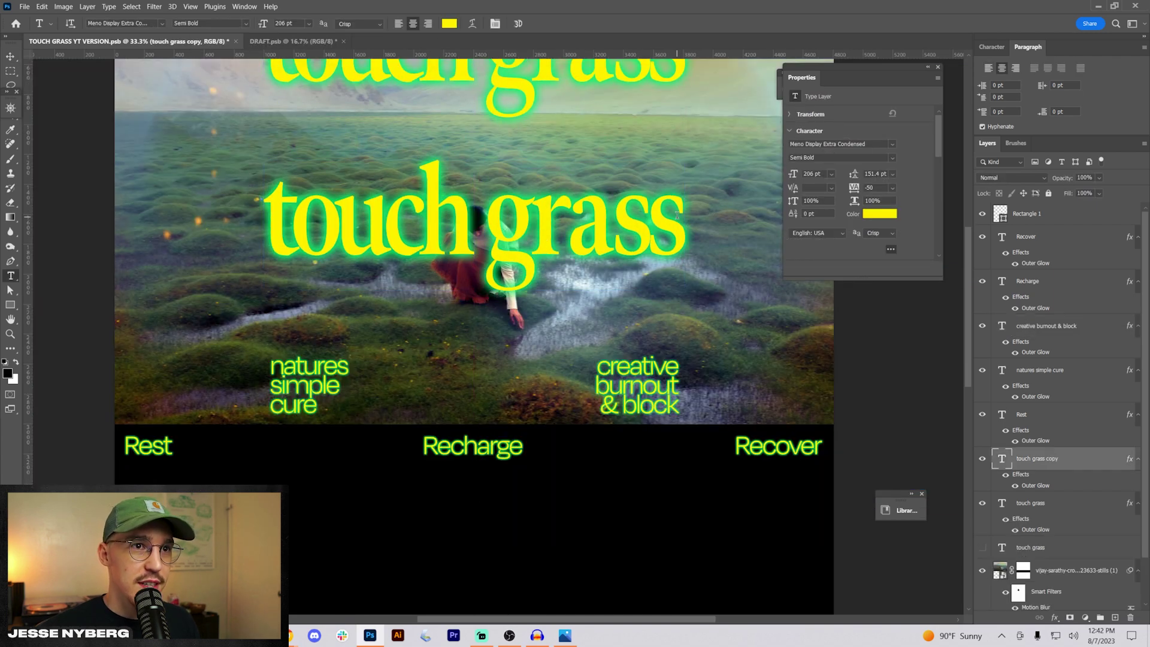
key("ctrl+a")
type("fopr")
key("BackSpace")
key("BackSpace")
type("r")
left_click(10, 55)
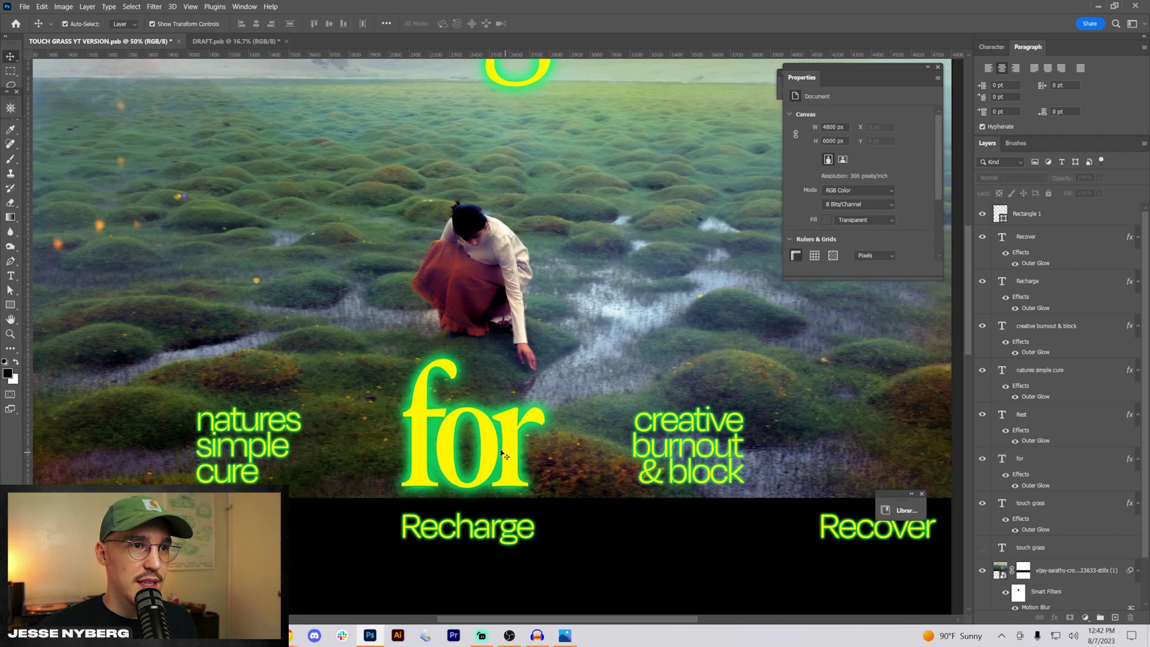
Flatten and widen the word "for" so it spans the gap between the two three-line text blocks
key("ctrl+minus")
left_click(490, 424)
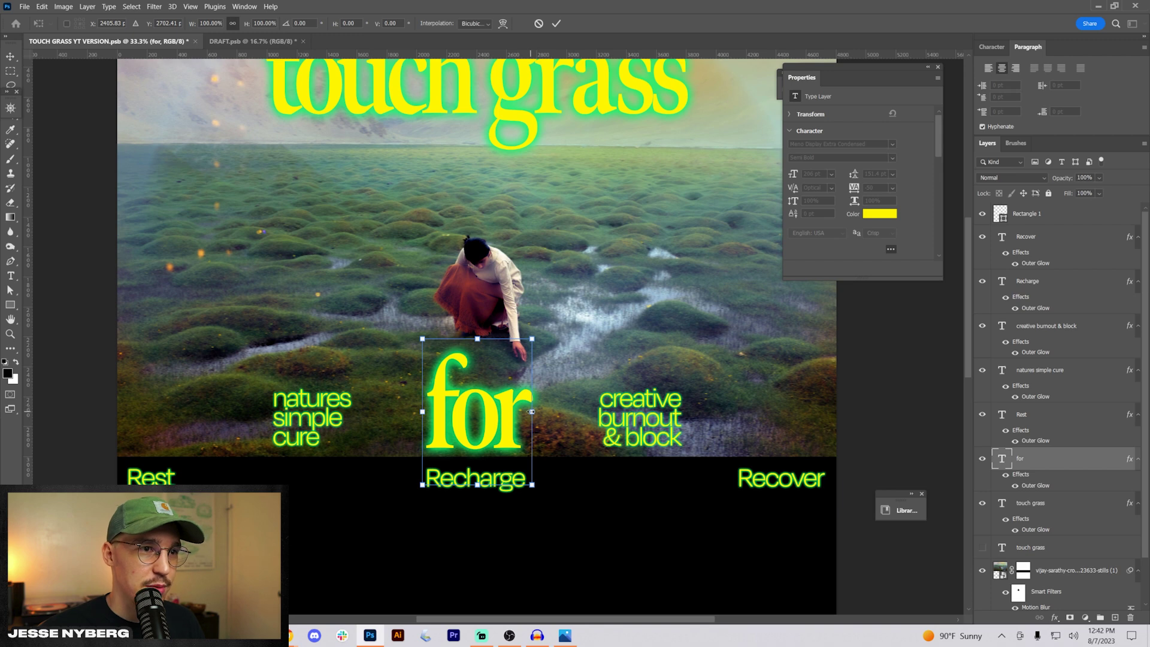
left_click_drag(531, 412, 477, 418)
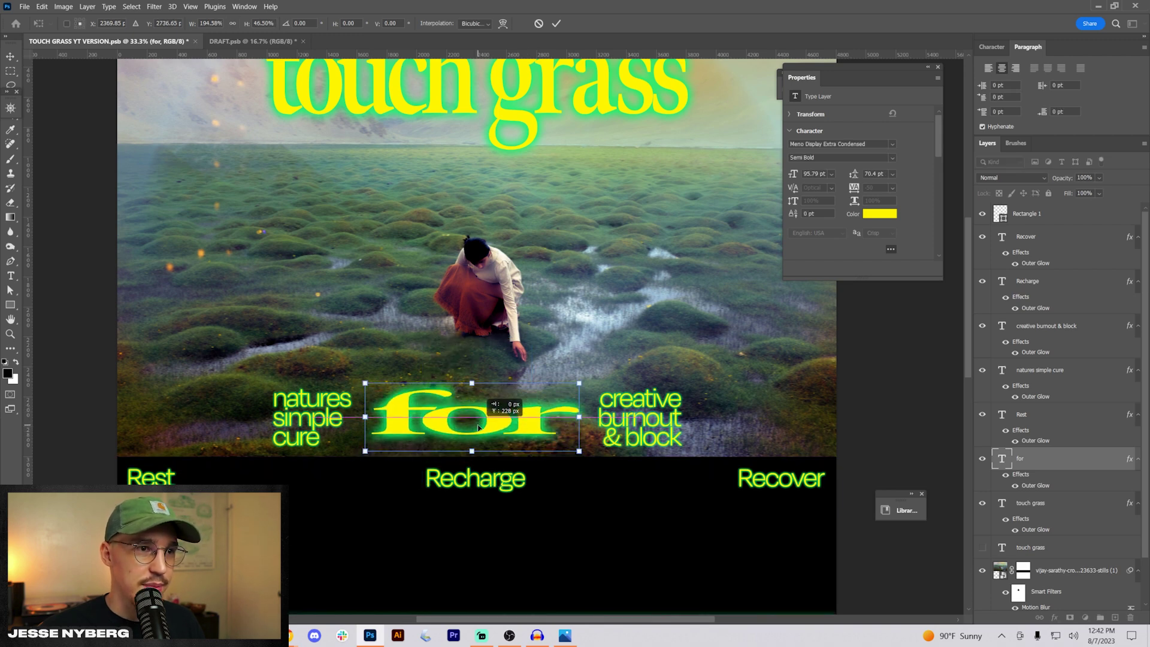
key("Return")
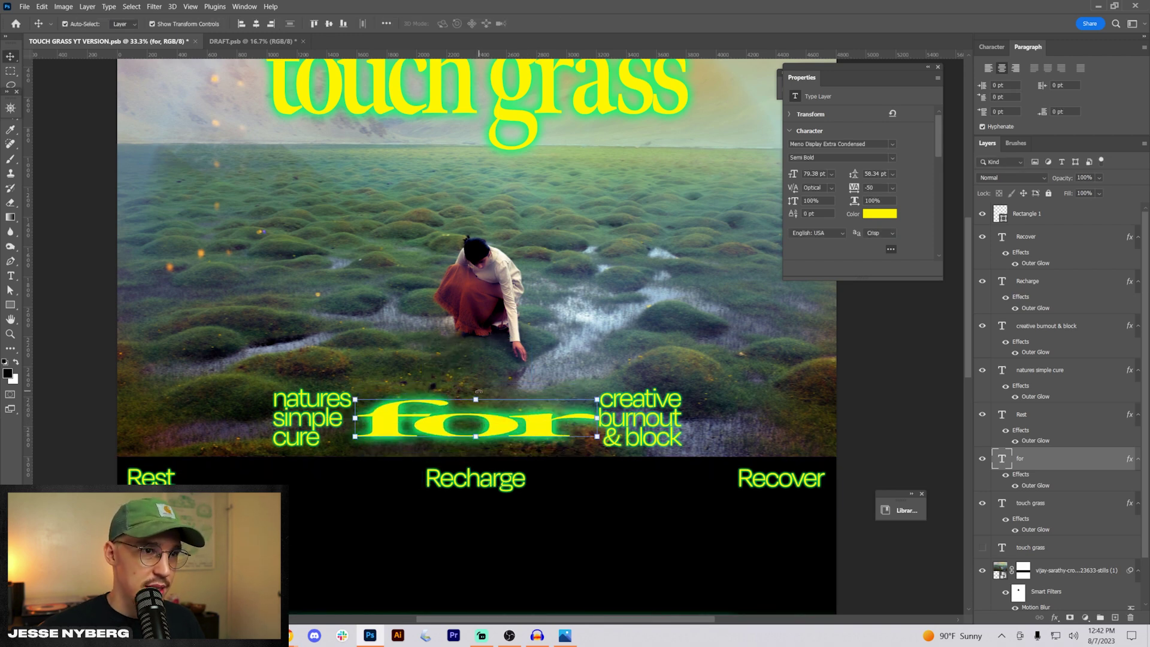
Set the kerning between the f and o of the stretched "for" to 20
key("t")
left_click(432, 433)
key("alt+Right")
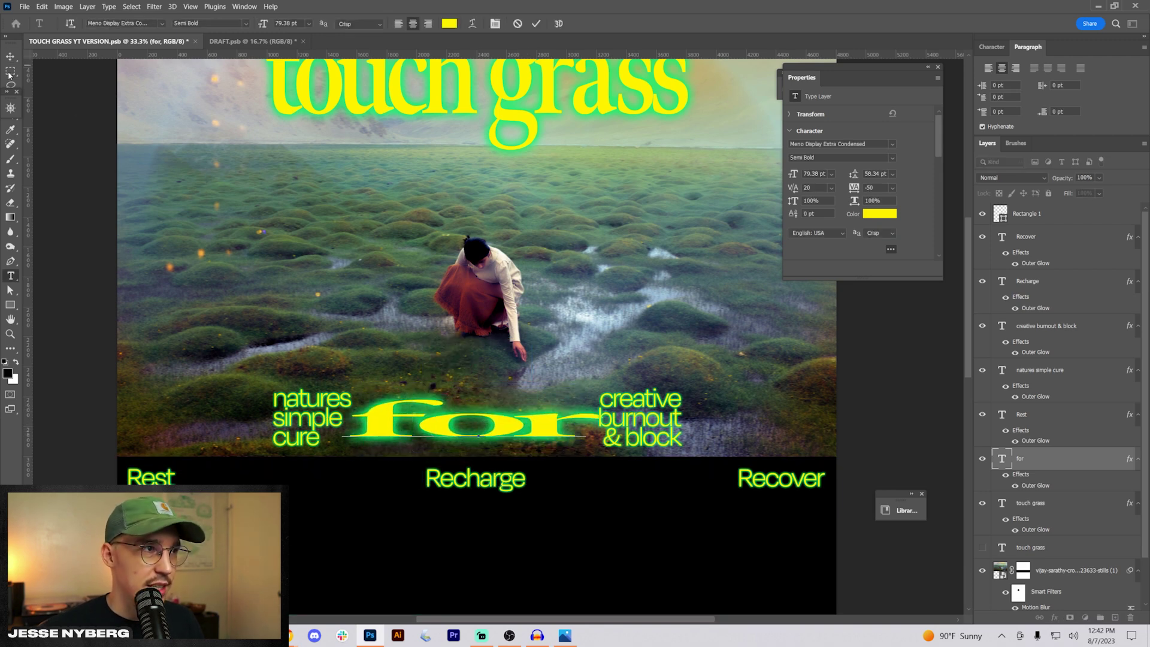
Duplicate the "touch grass" title at the bottom of the black area and rotate the copy upside down
left_click(10, 55)
left_click(505, 446)
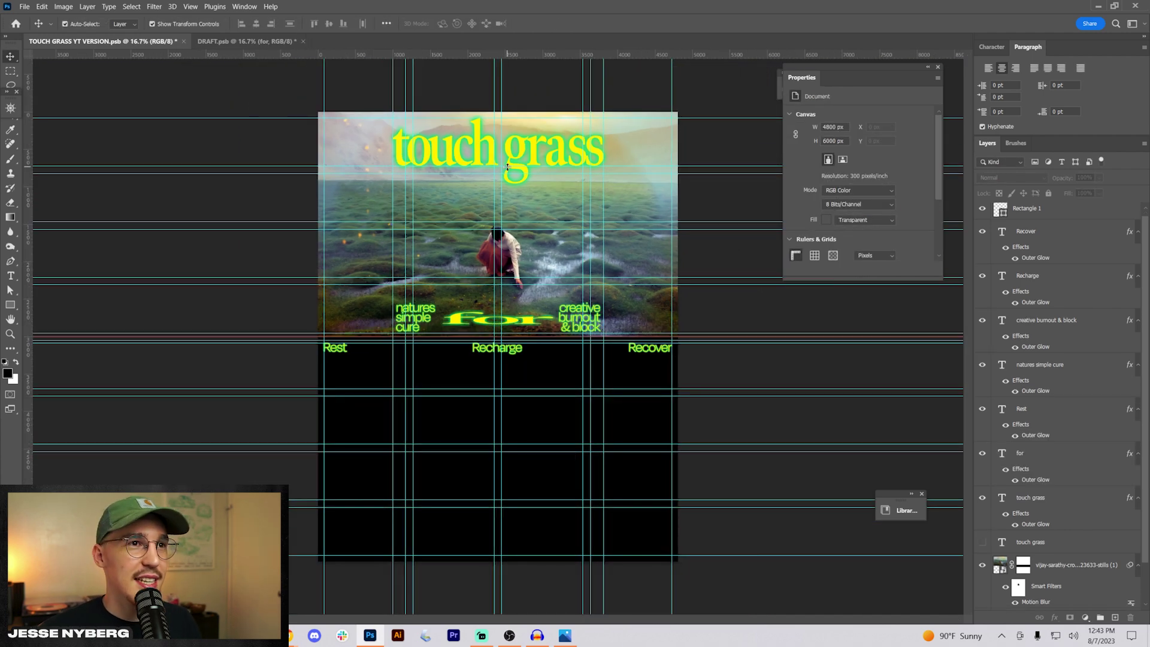
left_click(561, 157)
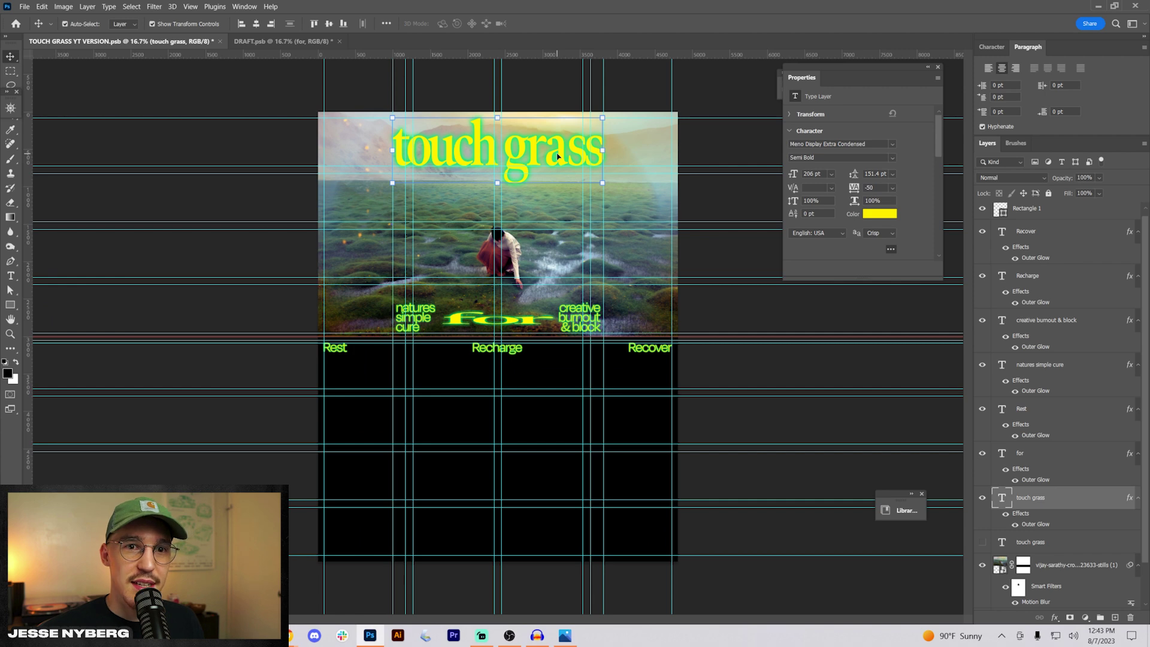
left_click_drag(540, 157, 527, 486)
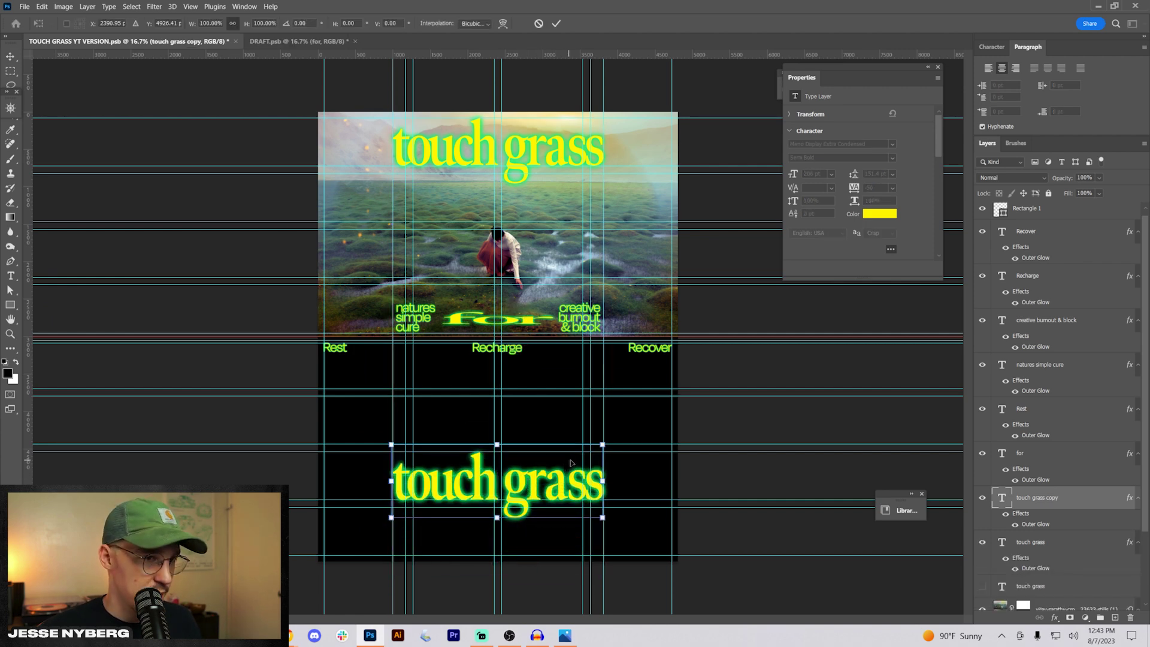
left_click_drag(575, 552, 419, 408)
left_click_drag(458, 490, 461, 538)
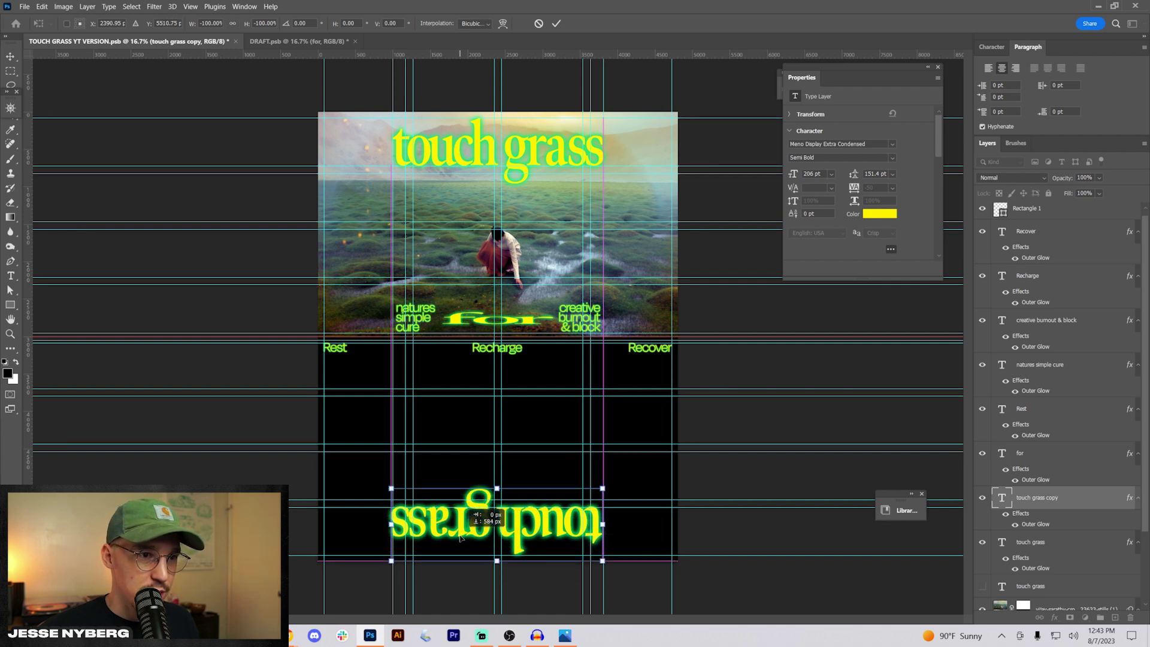
left_click(721, 563)
Duplicate the upside-down title above itself, rotate the copy upright, reduce it to the letter "o" and remove its Outer Glow
key("ctrl+plus")
left_click_drag(551, 484, 575, 180)
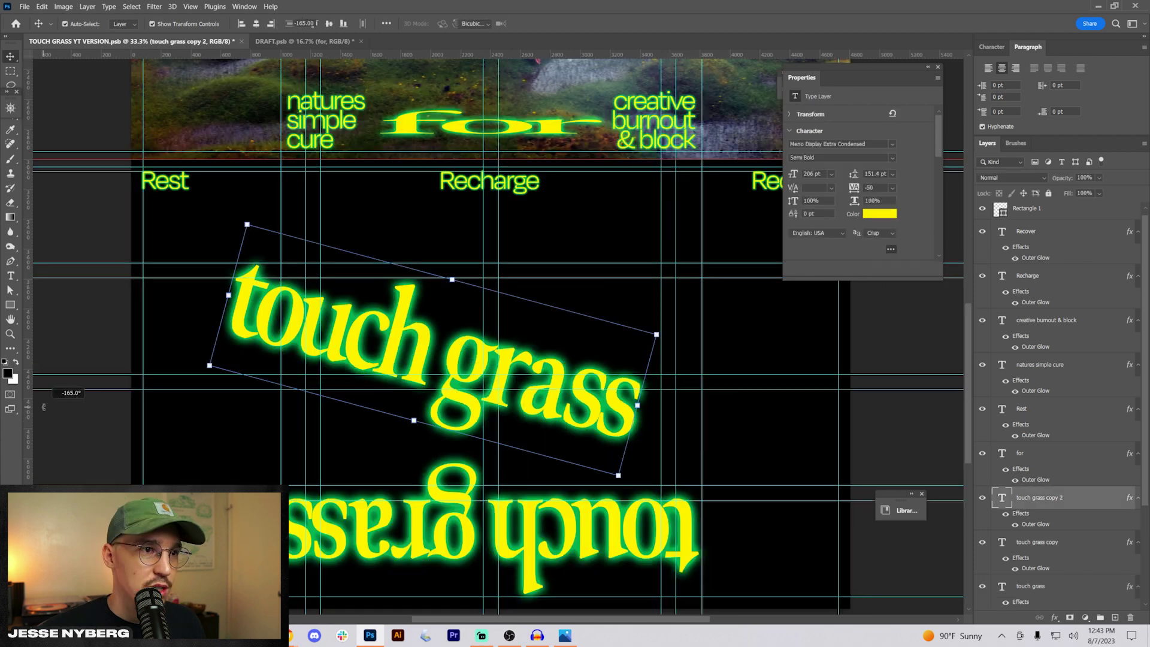
left_click_drag(66, 392, 73, 435)
key("Return")
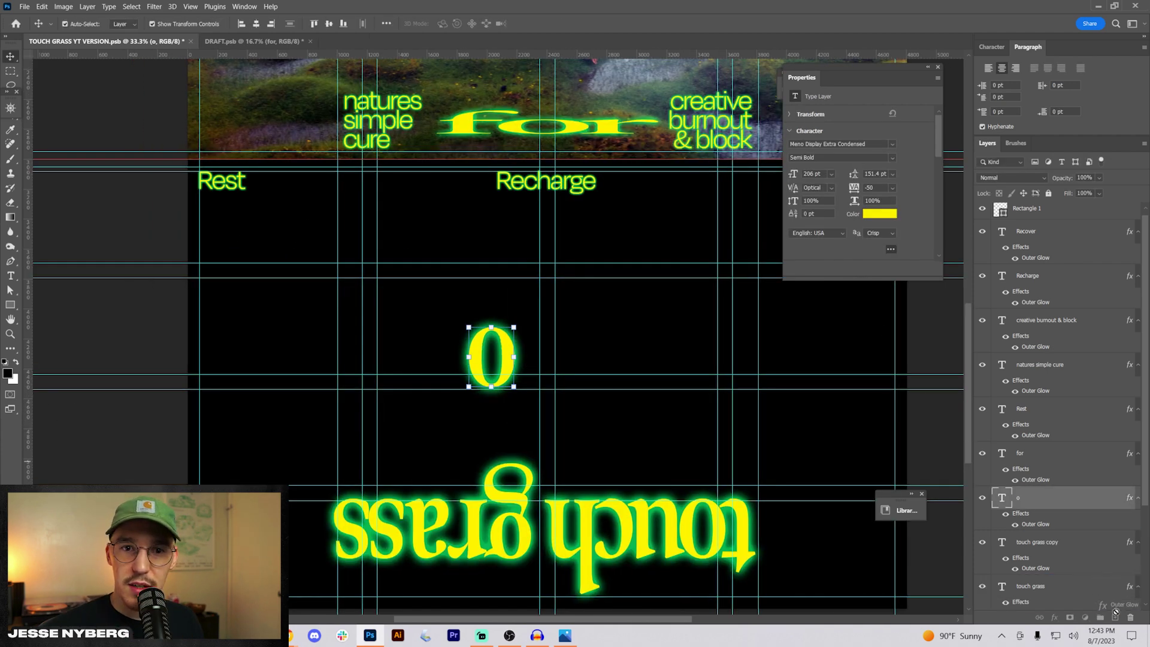
left_click_drag(1116, 611, 1131, 617)
Draw an ellipse about 179 by 344 px over the hole of the "o" and fill it with the letter's yellow, #fff600
key("ctrl+plus")
key("ctrl+plus")
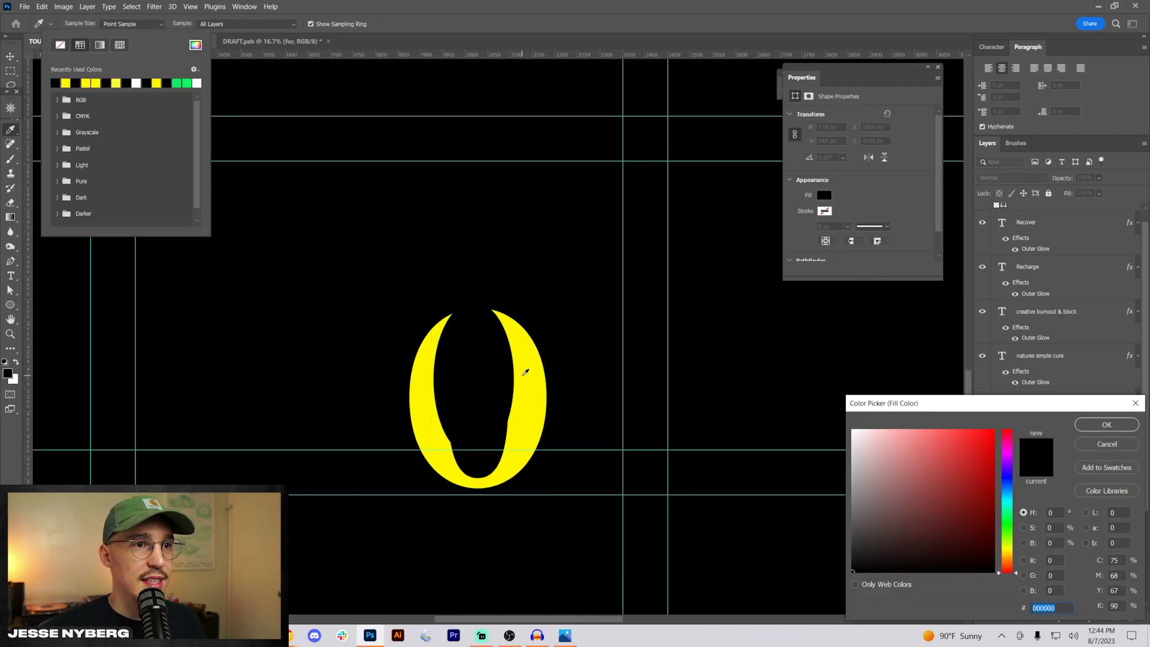
left_click(524, 372)
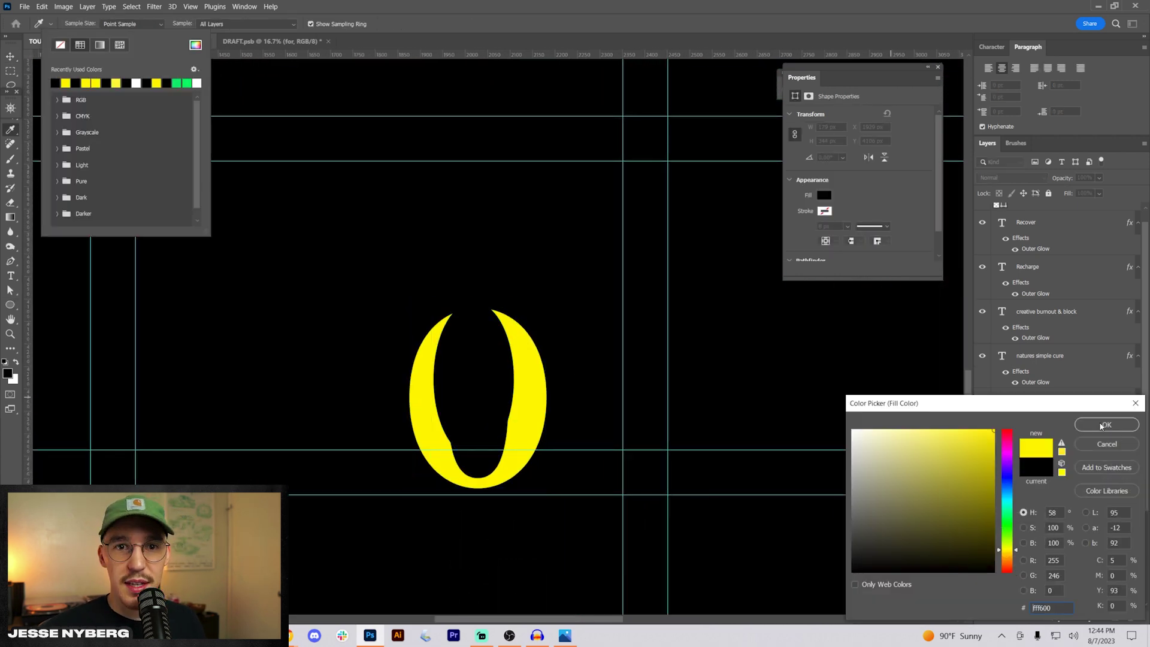
left_click(1101, 426)
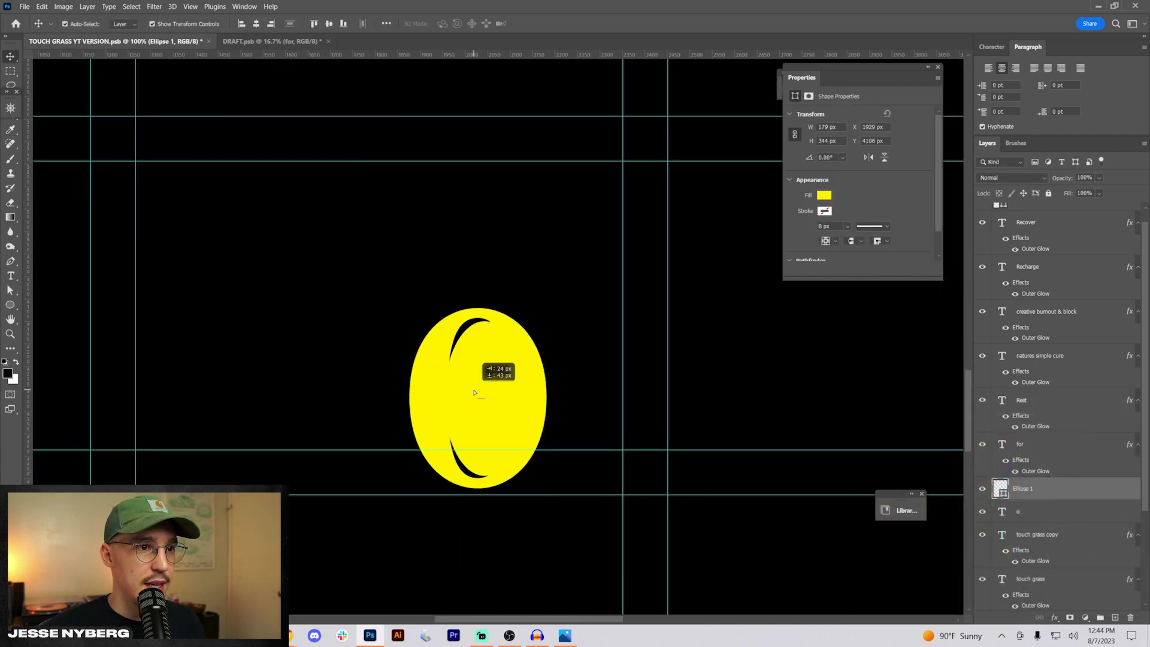
Center and stretch the ellipse to close the hole of the "o", and combine both into one smart object
left_click_drag(475, 393, 472, 399)
key("ctrl+t")
mouse_move(478, 329)
left_mouse_down()
mouse_move(478, 308)
mouse_move(479, 347)
left_mouse_up()
key("ctrl+plus")
key("ctrl+plus")
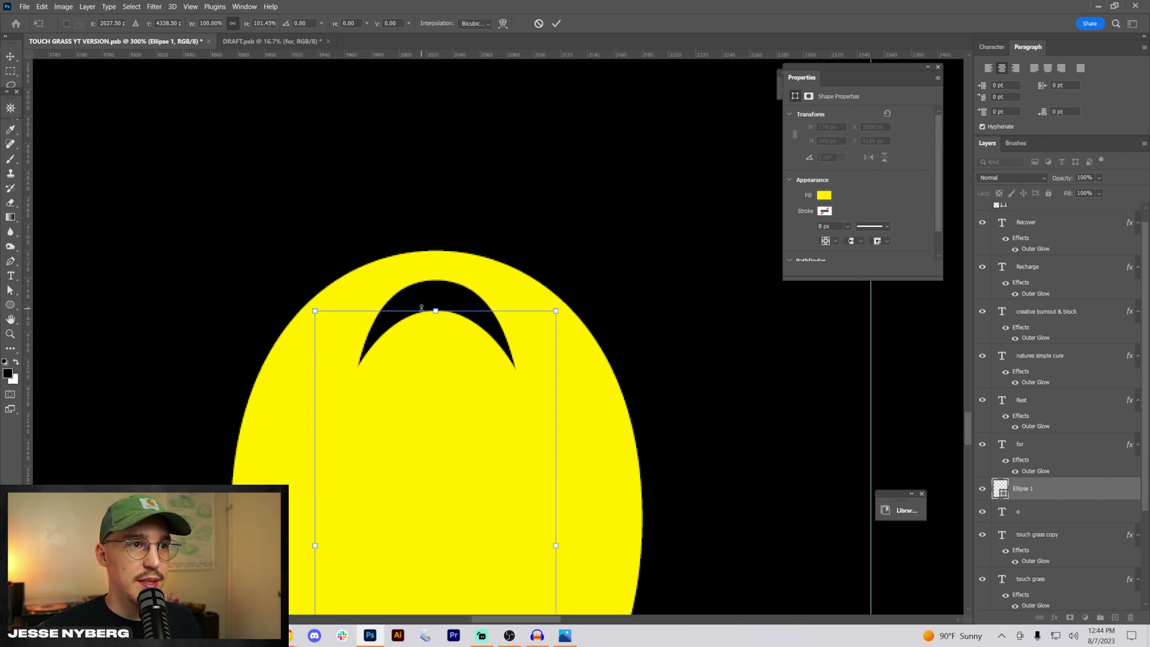
left_click_drag(421, 307, 421, 267)
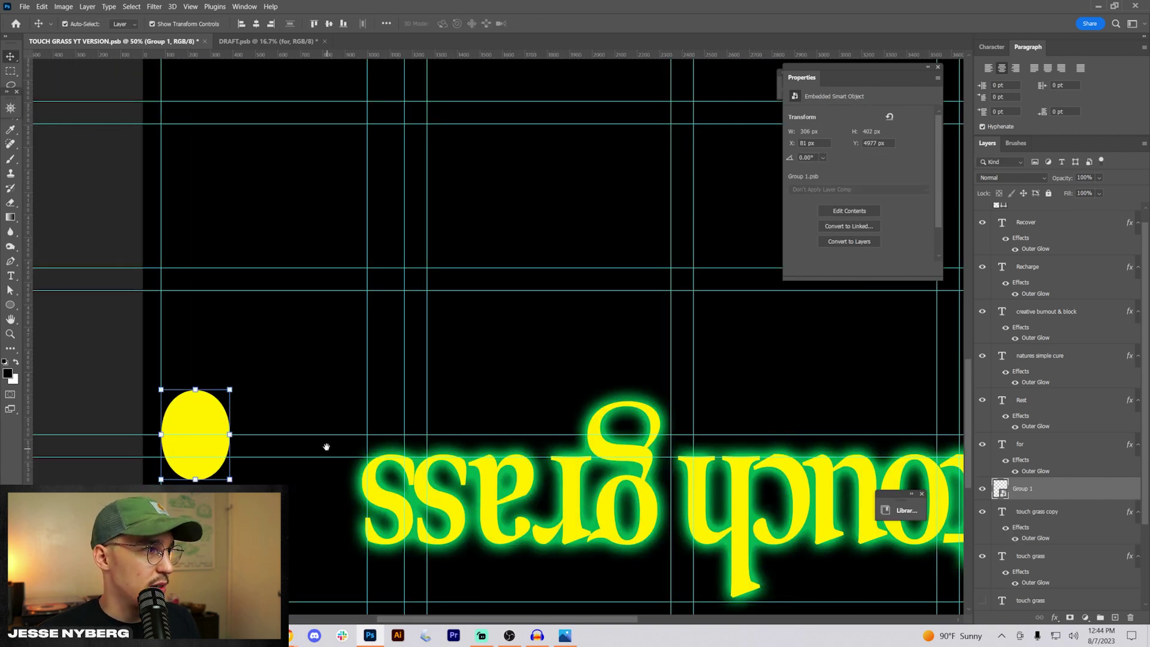
Rotate the solid oval 90°, scale it to about 137% and align it to the left margin guide beside the upside-down title
left_click_drag(326, 447, 372, 289)
left_click_drag(239, 289, 307, 356)
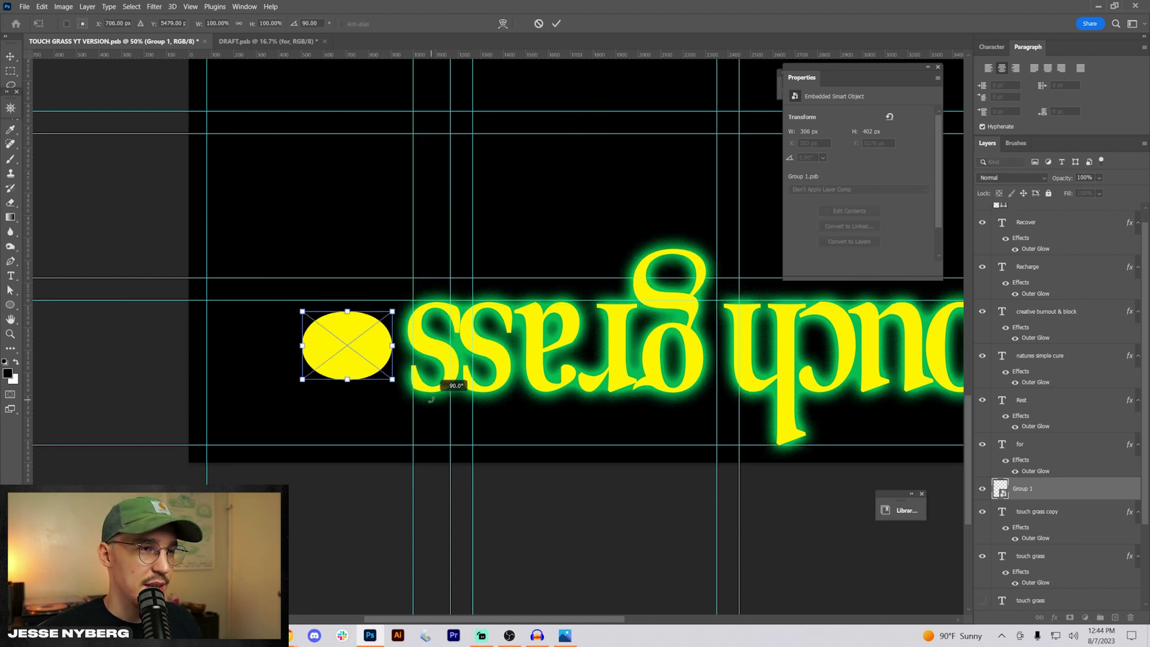
left_click_drag(392, 379, 293, 366)
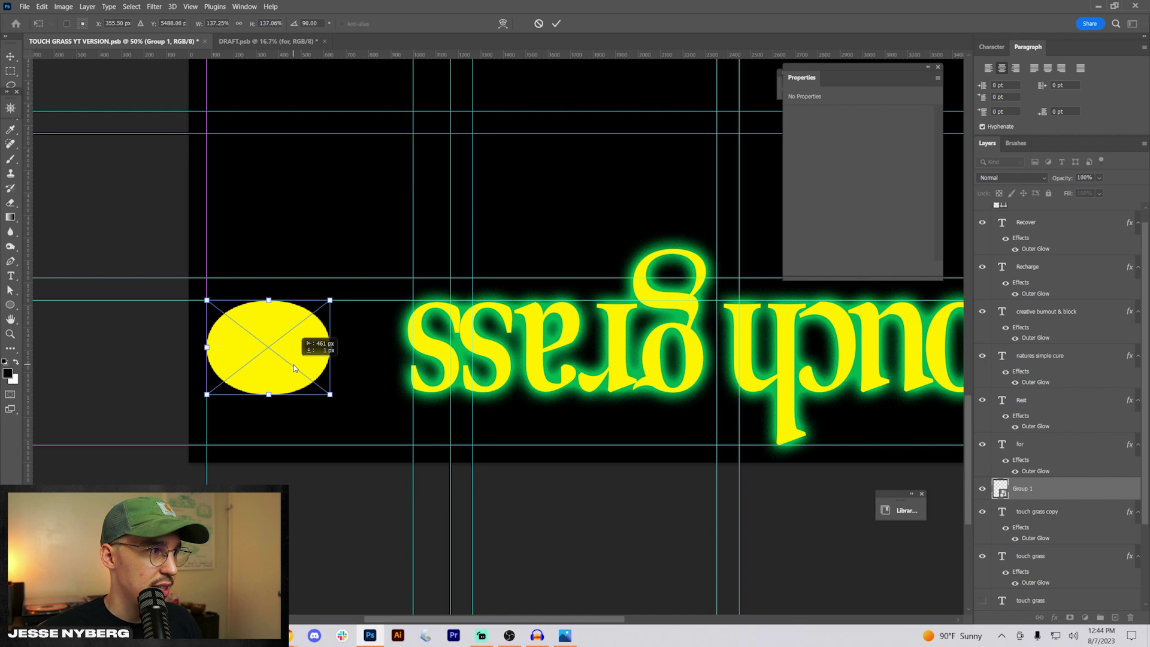
Add two progressively narrower copies of the oval in a row toward the upside-down title
key("ctrl+alt+t")
left_click_drag(207, 347, 390, 352)
key("Return")
key("ctrl+j")
key("ctrl+t")
key("Return")
Scale the three ovals together to about 85% so they fit between the left margin guide and the upside-down title
left_click(362, 351, "shift")
left_click(305, 350, "shift")
left_click(422, 348)
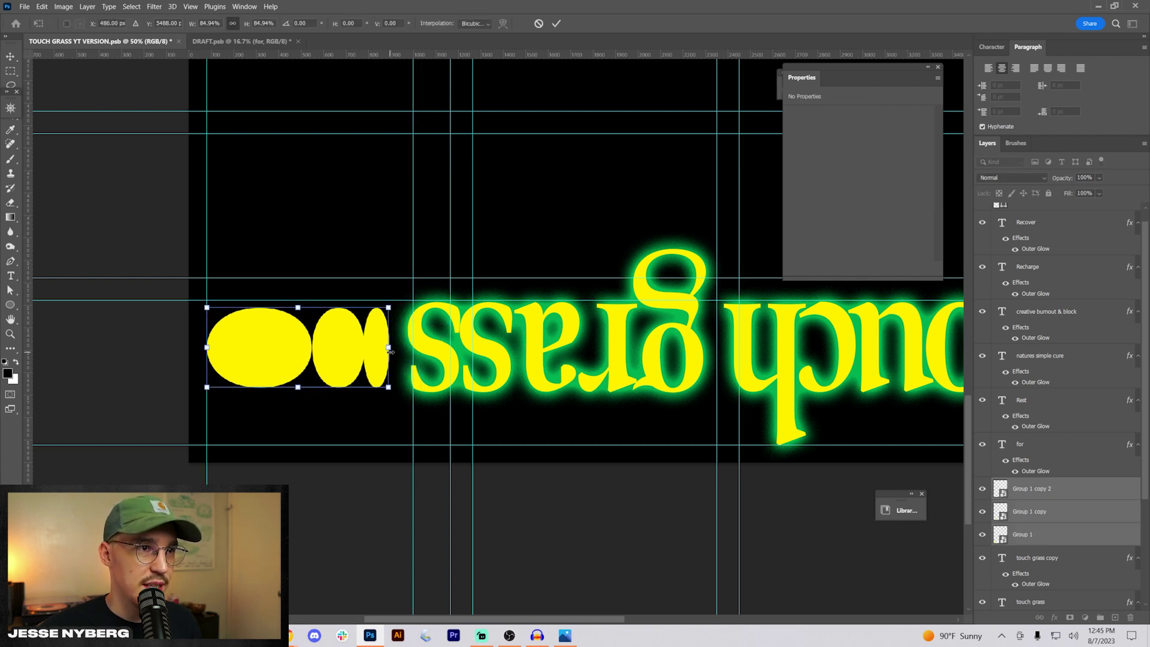
key("Return")
left_click(544, 541)
Group the three ovals and place a mirrored copy of the group on the other side of the upside-down title
key("ctrl+minus")
key("ctrl+minus")
key("ctrl+minus")
key("ctrl+plus")
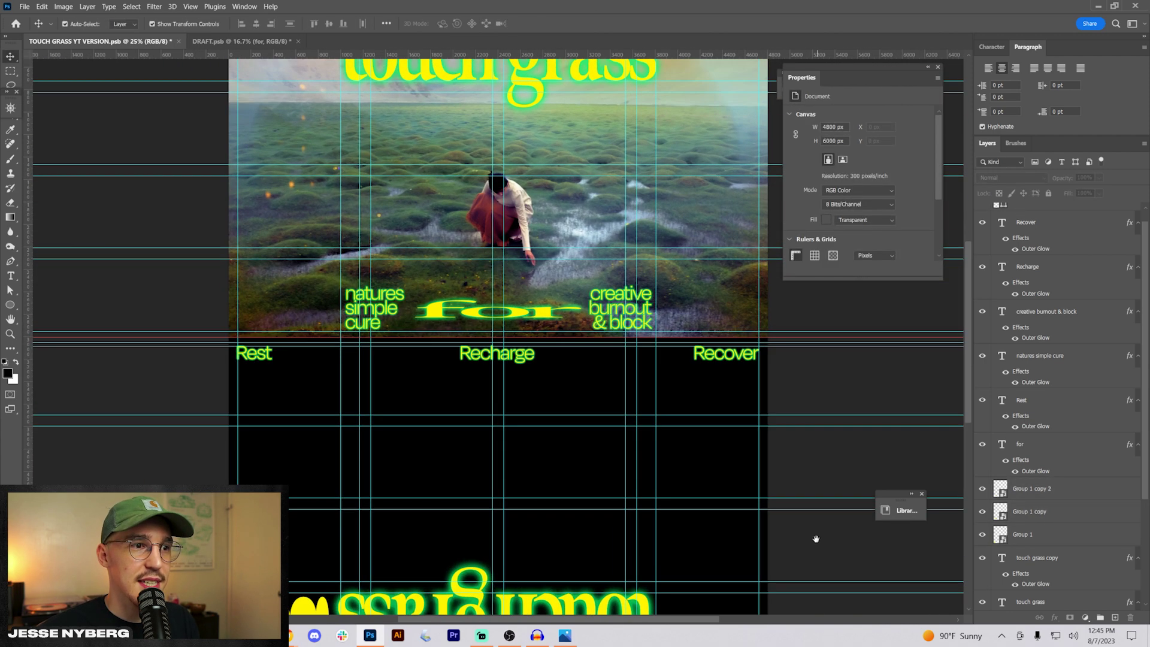
left_click_drag(816, 539, 704, 337)
left_click(158, 424)
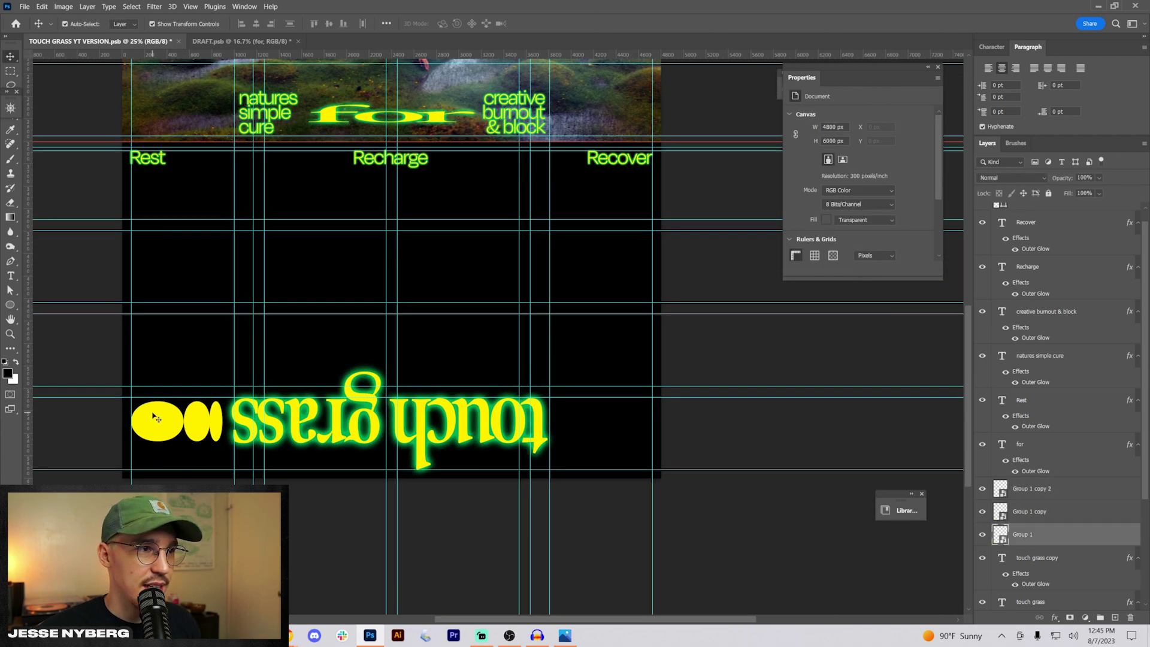
left_click(204, 423, "shift")
key("ctrl+t")
key("Return")
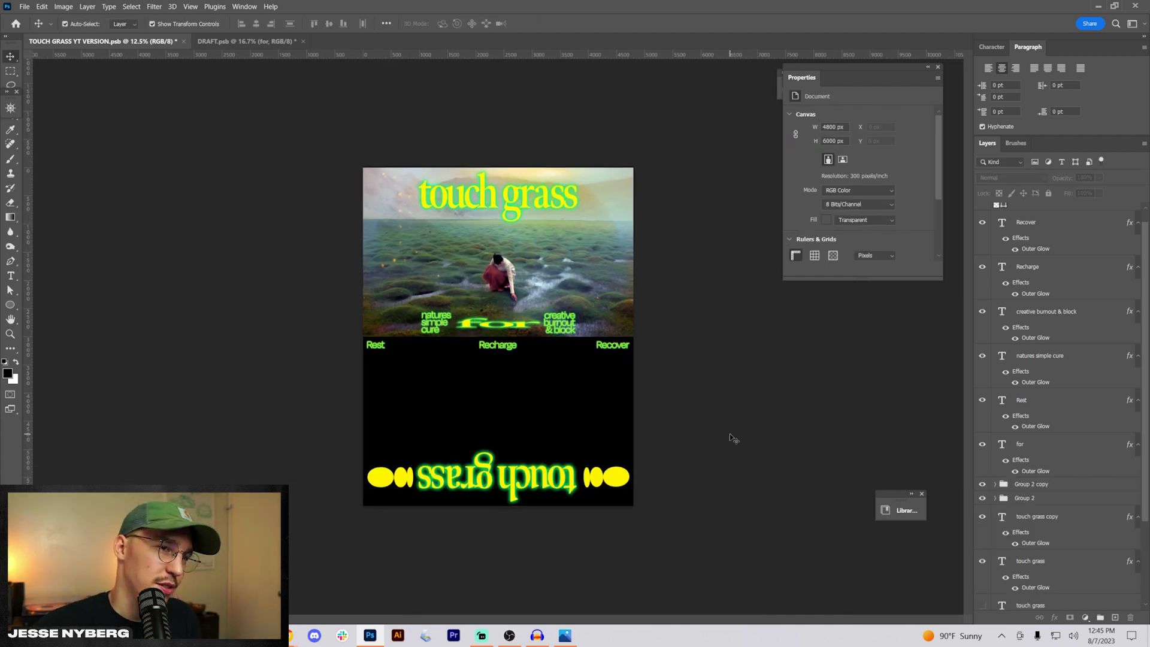
Add the Outer Glow effect to both oval groups beside the upside-down title
key("ctrl+plus")
key("ctrl+plus")
left_click_drag(786, 449, 731, 329)
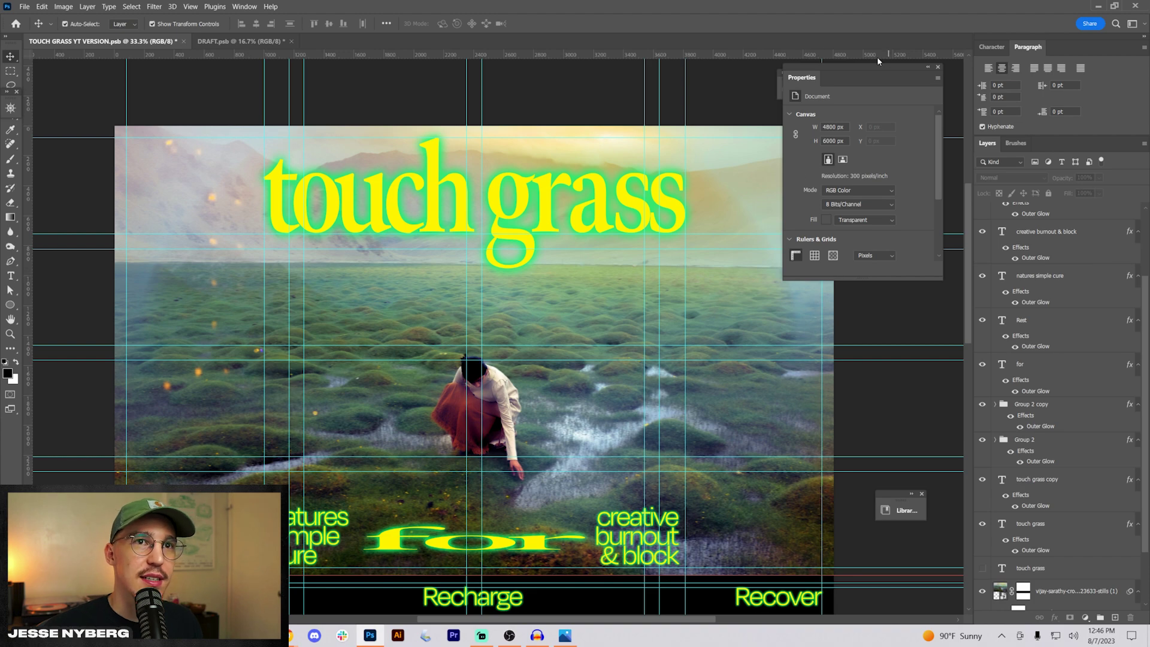
Hide the guides and examine the poster's overall layout from the title down to the mirrored title and ovals
left_click_drag(869, 76, 936, 78)
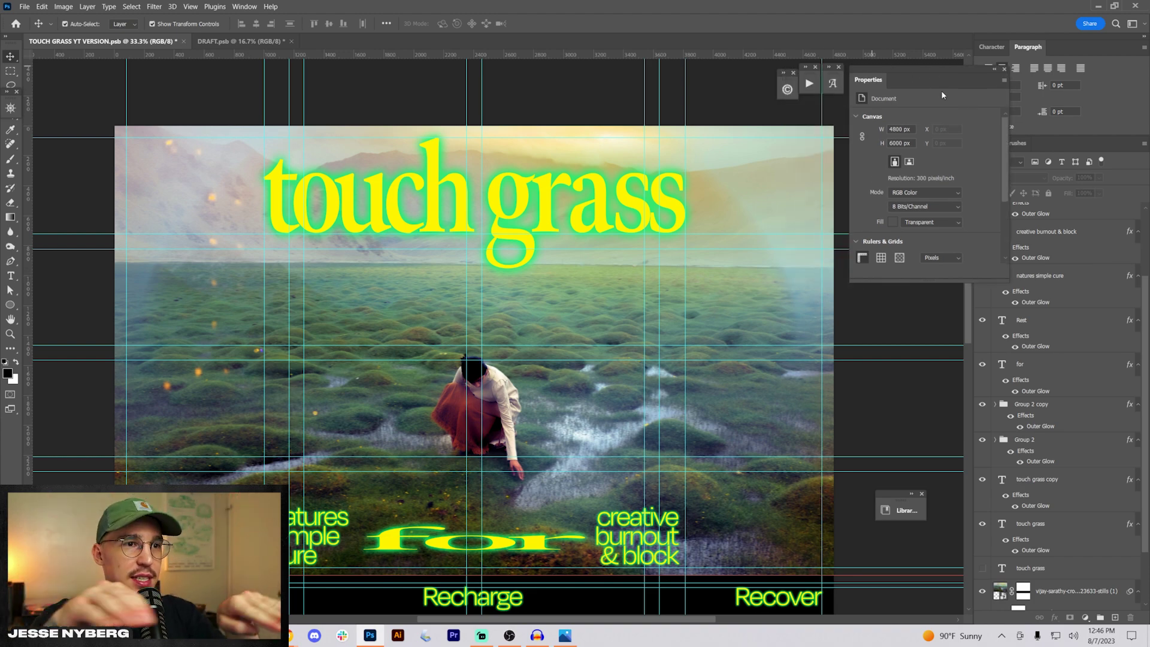
scroll(718, 321, "down", 10)
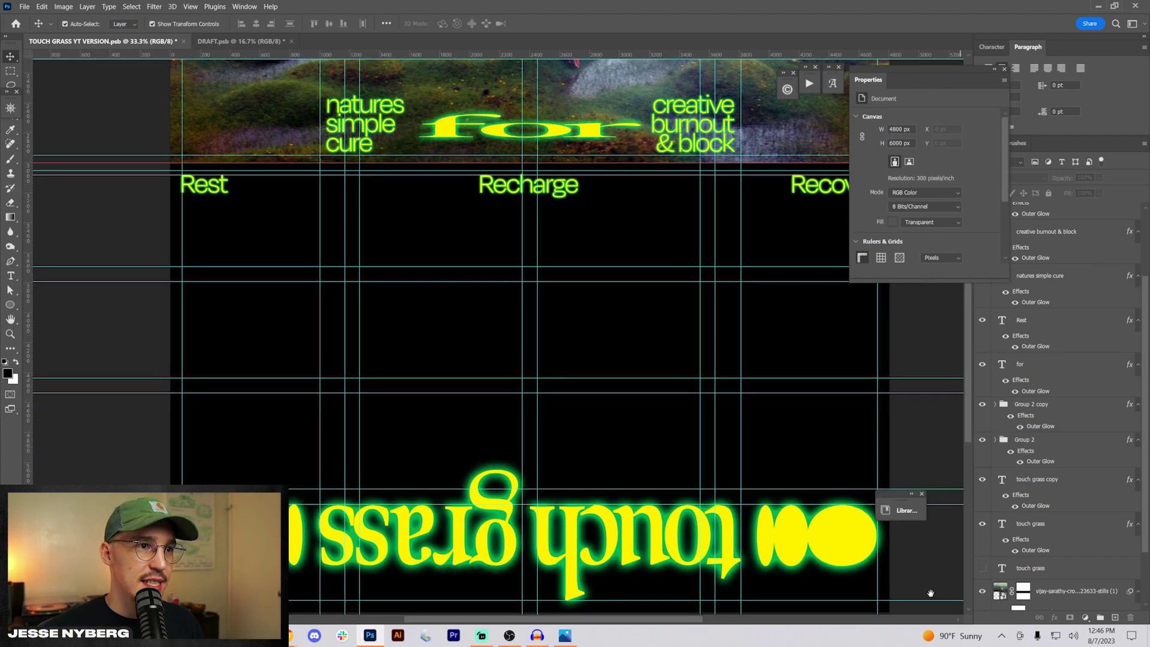
left_click_drag(639, 295, 538, 419)
key("ctrl+semicolon")
key("ctrl+minus")
key("ctrl+minus")
key("ctrl+minus")
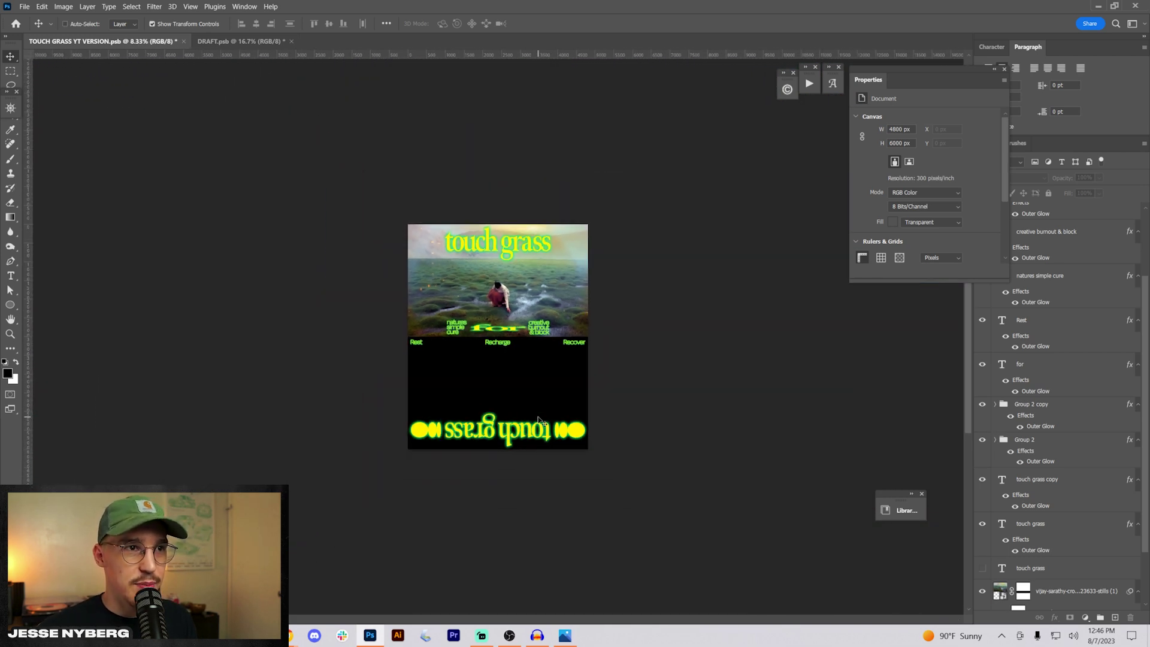
key("ctrl+plus")
key("ctrl+plus")
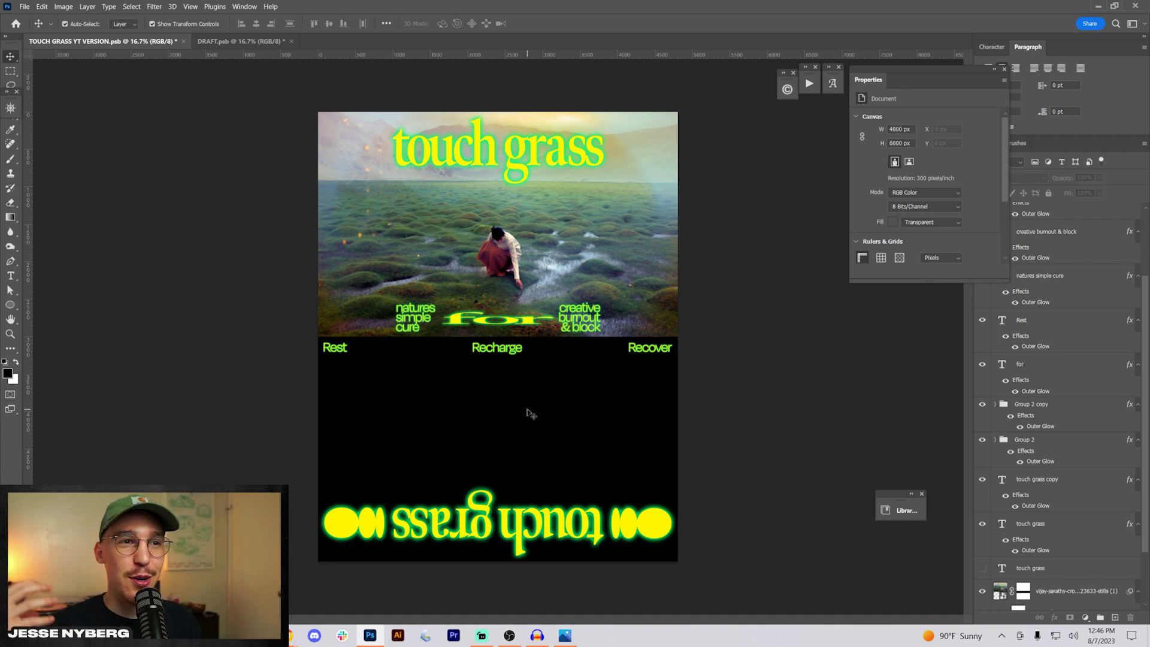
Place a copy of the "Rest" text on the photo reading "log out" and duplicate it as "tune in"
key("ctrl+plus")
key("ctrl+plus")
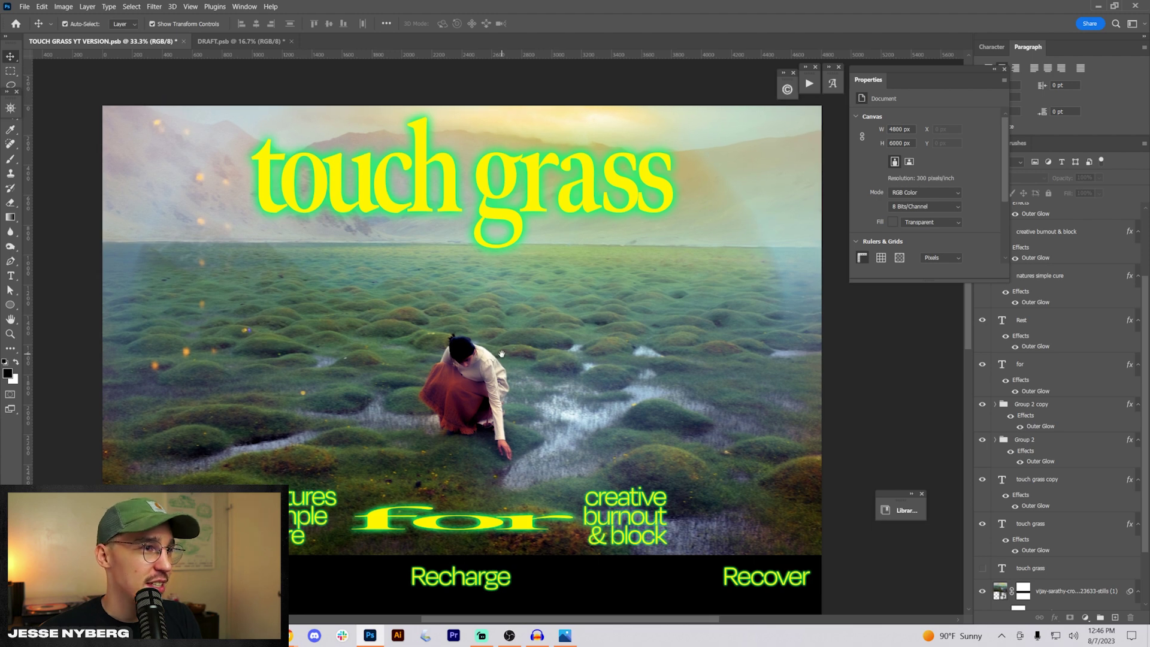
left_click(209, 346)
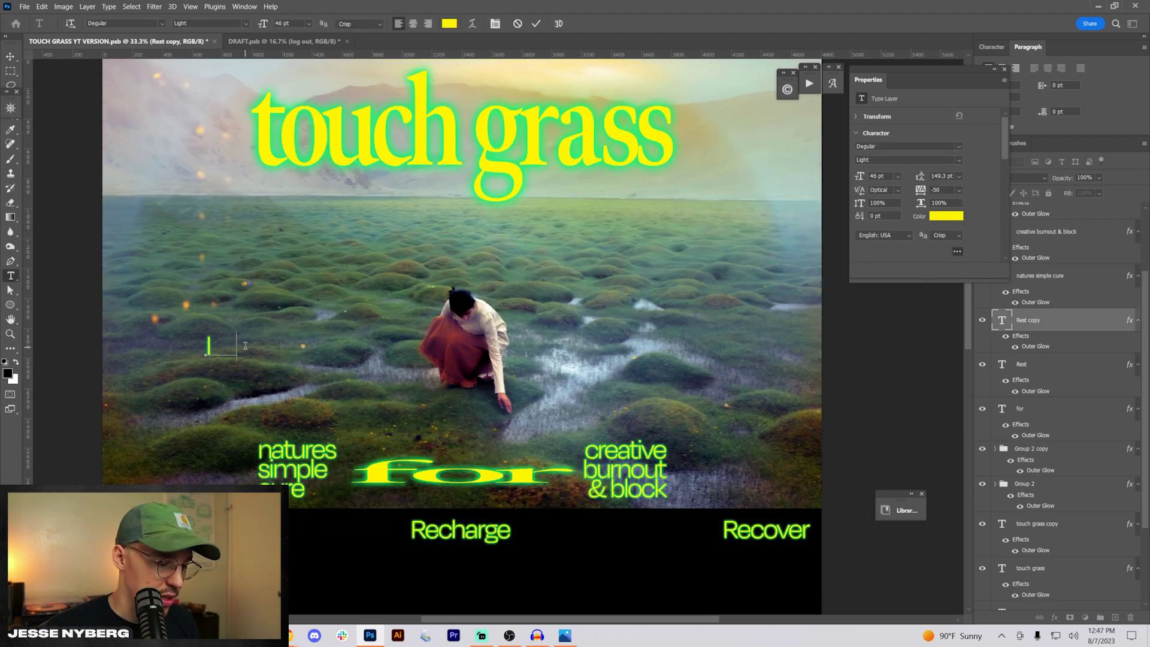
left_click(9, 57)
left_click_drag(257, 353, 499, 350, "alt")
double_click(498, 351)
type("t")
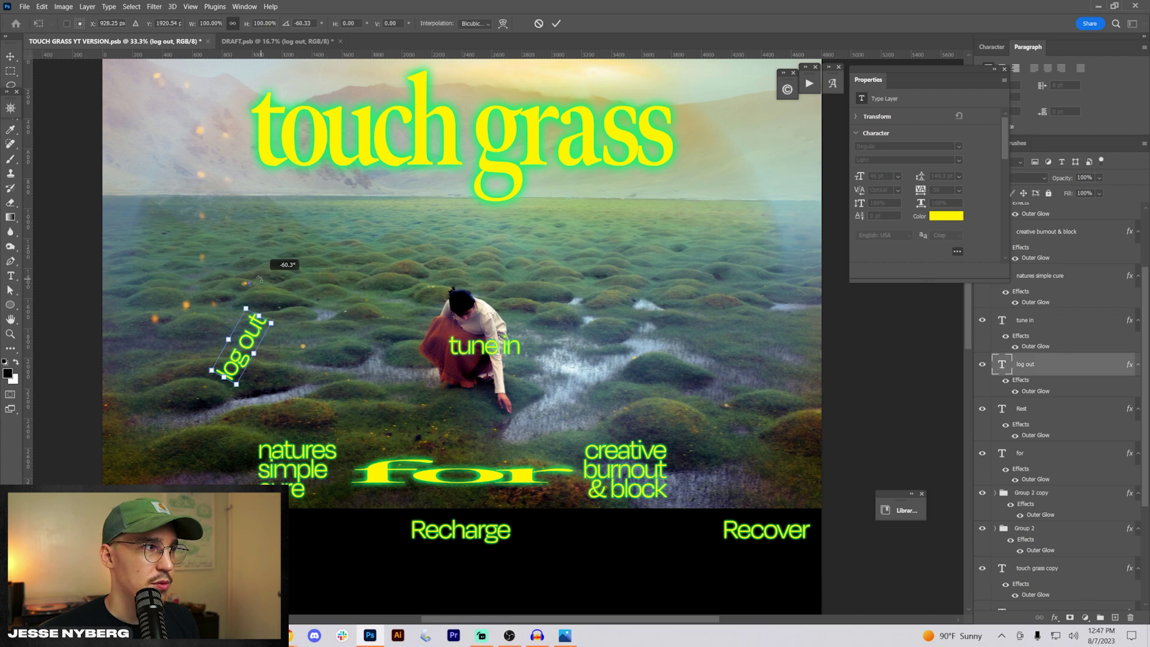
Show the guides and set "log out" and "tune in" vertically along the photo's left and right margin guides
left_click_drag(259, 281, 228, 275)
key("ctrl+;")
left_click_drag(238, 357, 123, 273)
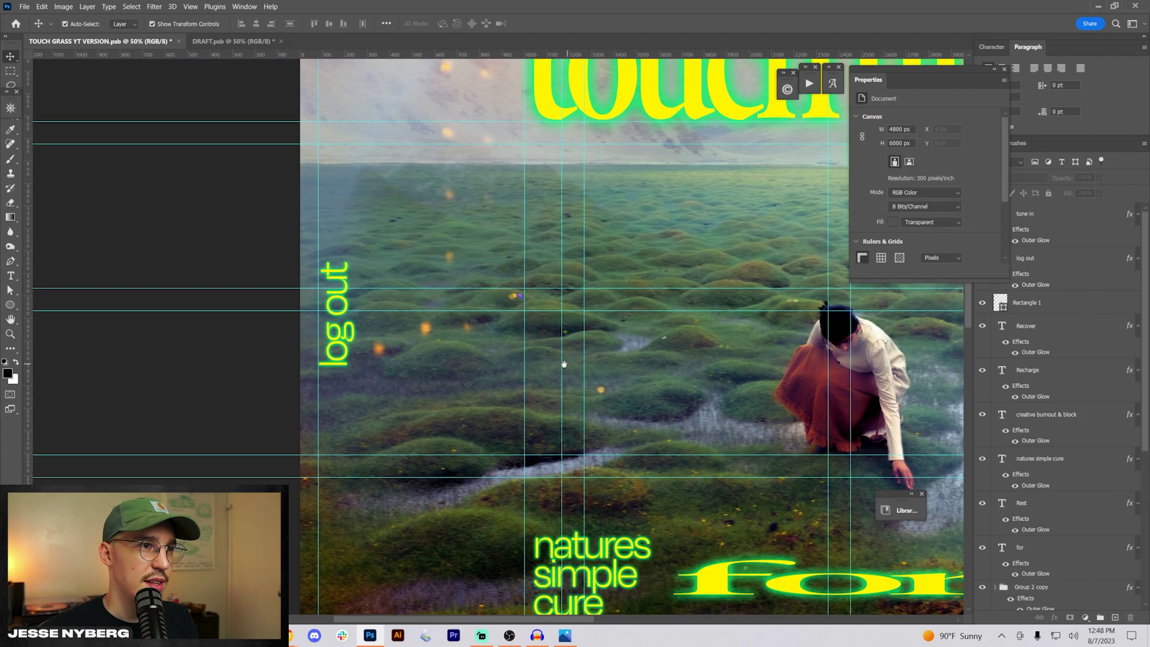
Duplicate "log out", turn the copy horizontal and replace its text with "don't you think that we could all benifet frim being a little less chroncially online"
scroll(427, 326, "up", 1)
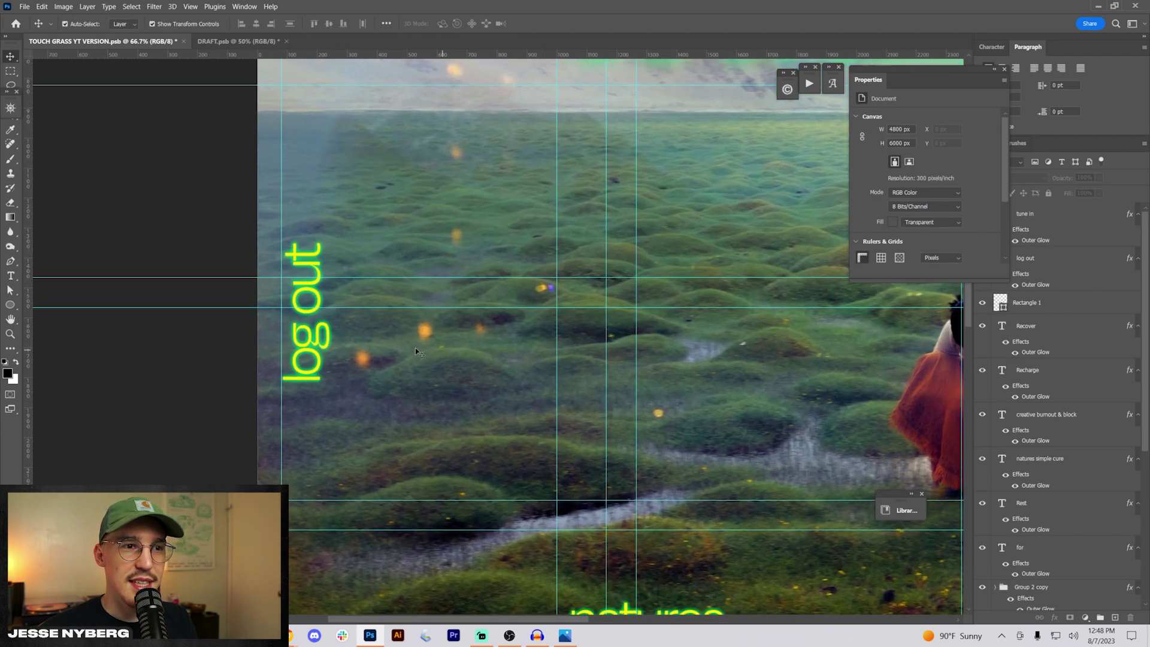
left_click(312, 339)
left_click_drag(318, 339, 482, 375)
left_click_drag(508, 270, 662, 420)
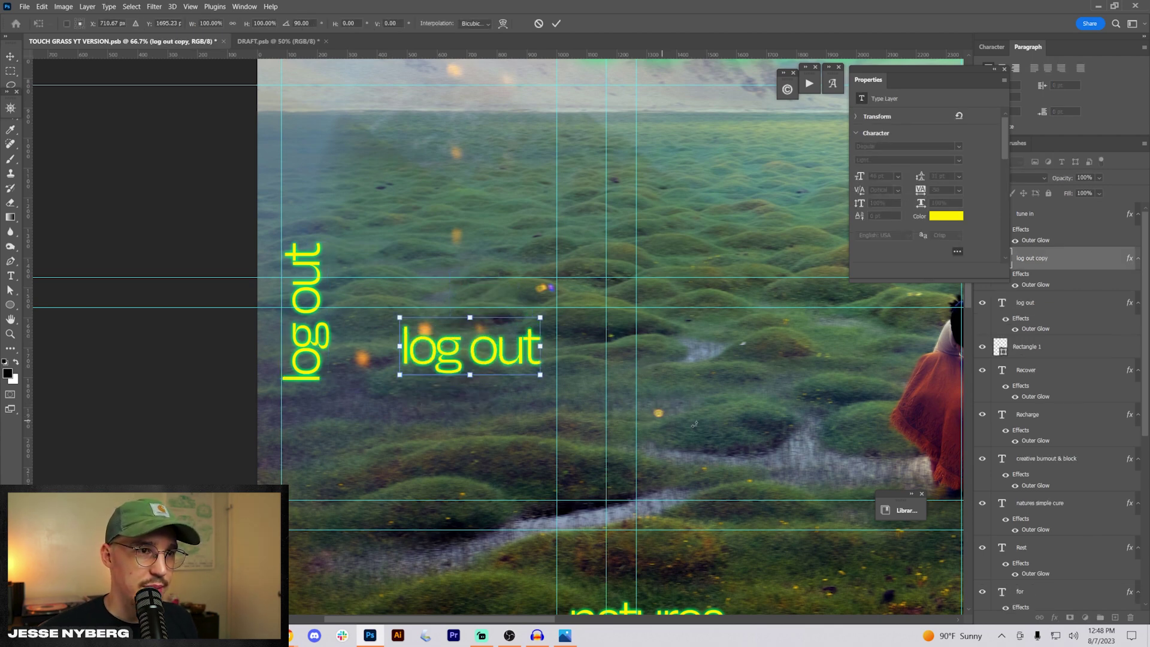
key("Return")
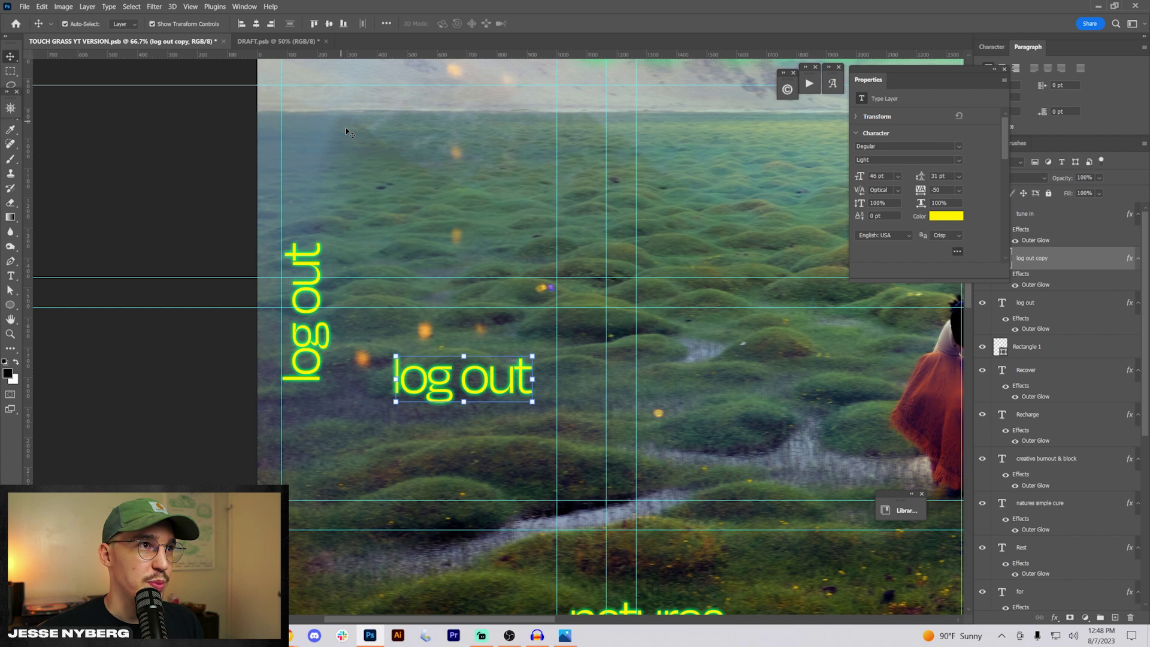
type("do you think that we could all benifet frim be")
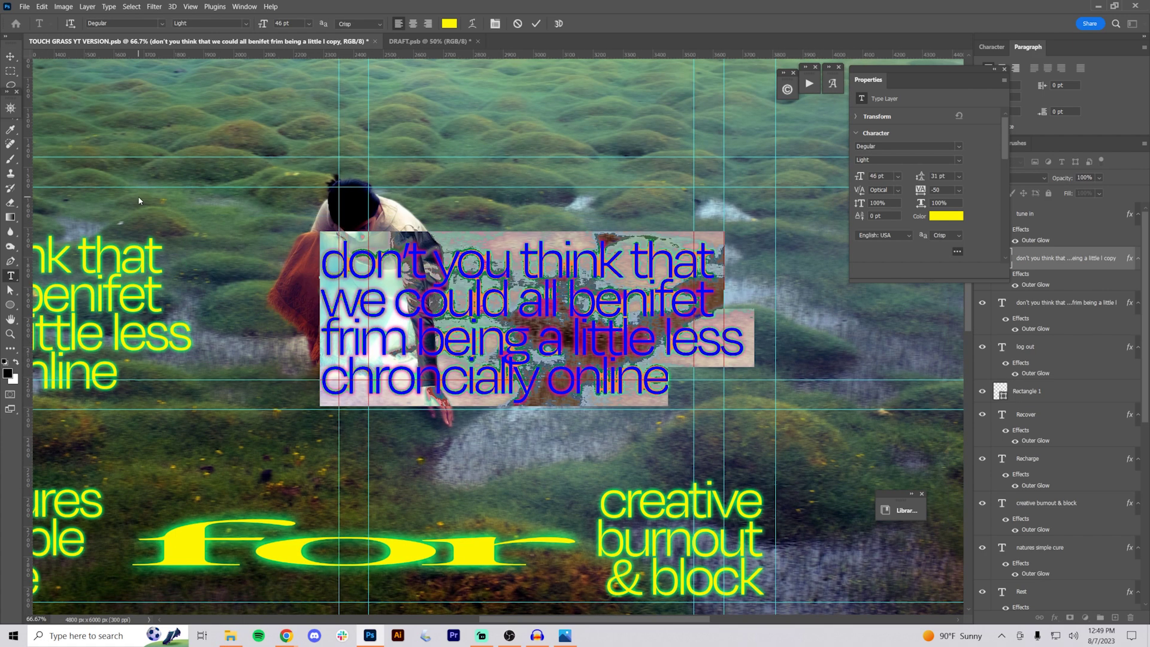
Duplicate the paragraph and change the copy to "these days it seems sometimes the best way to tune in is to tune out of this world"
type("these days it seems sometimes the best")
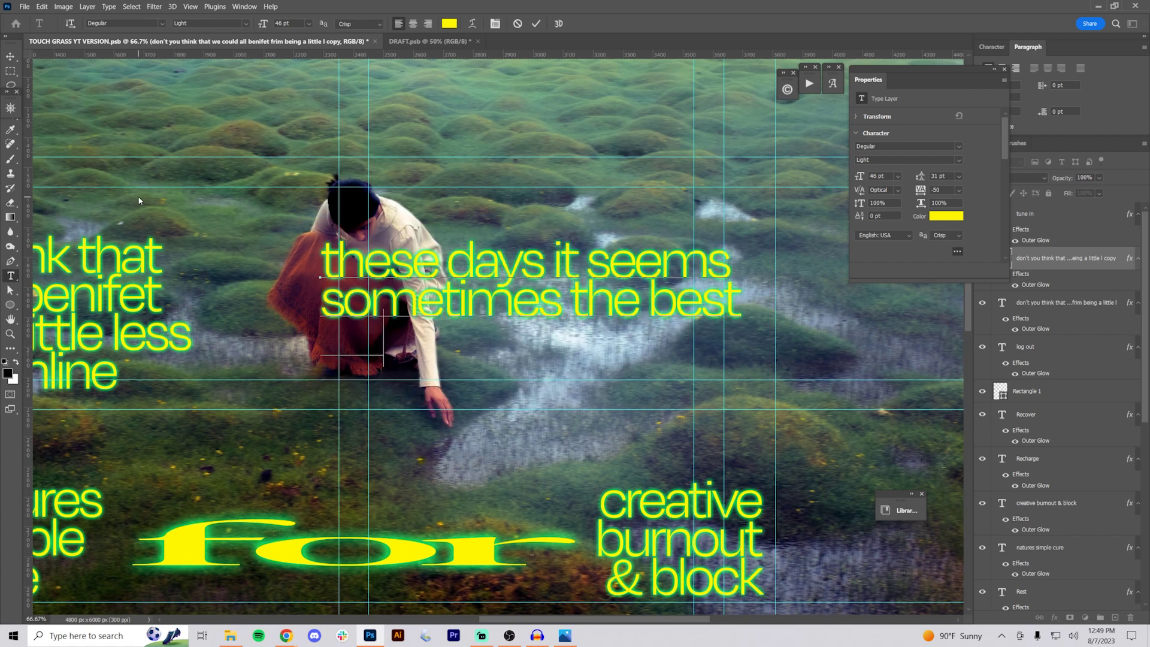
type("way to tune in is to tune out of this o")
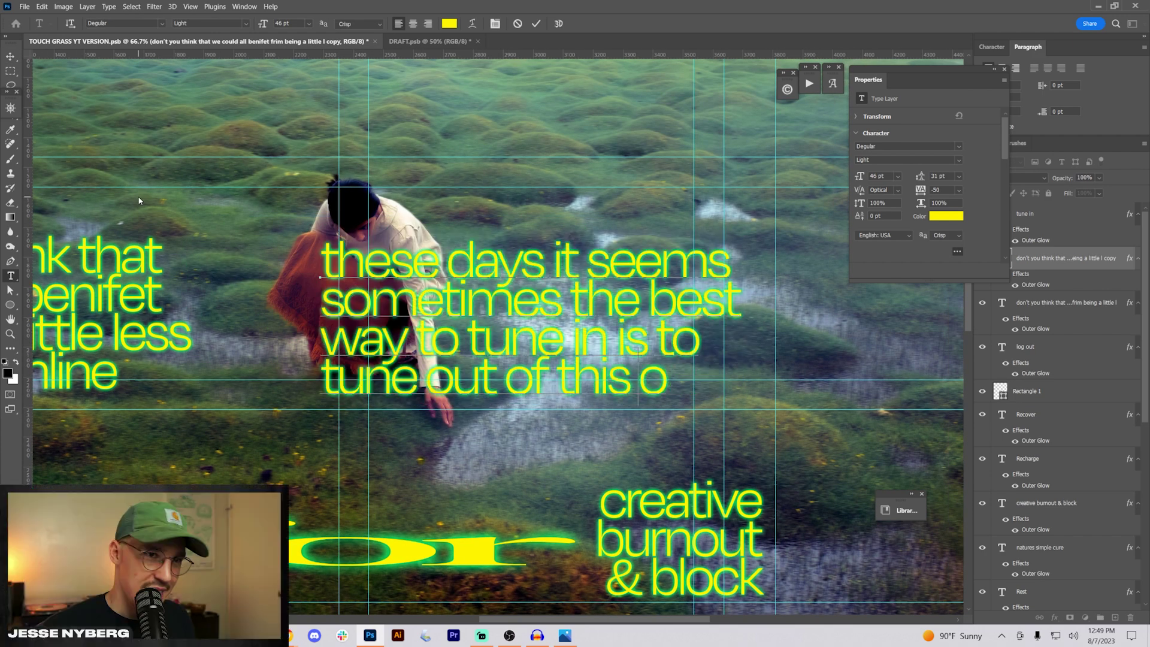
key("BackSpace")
type("world")
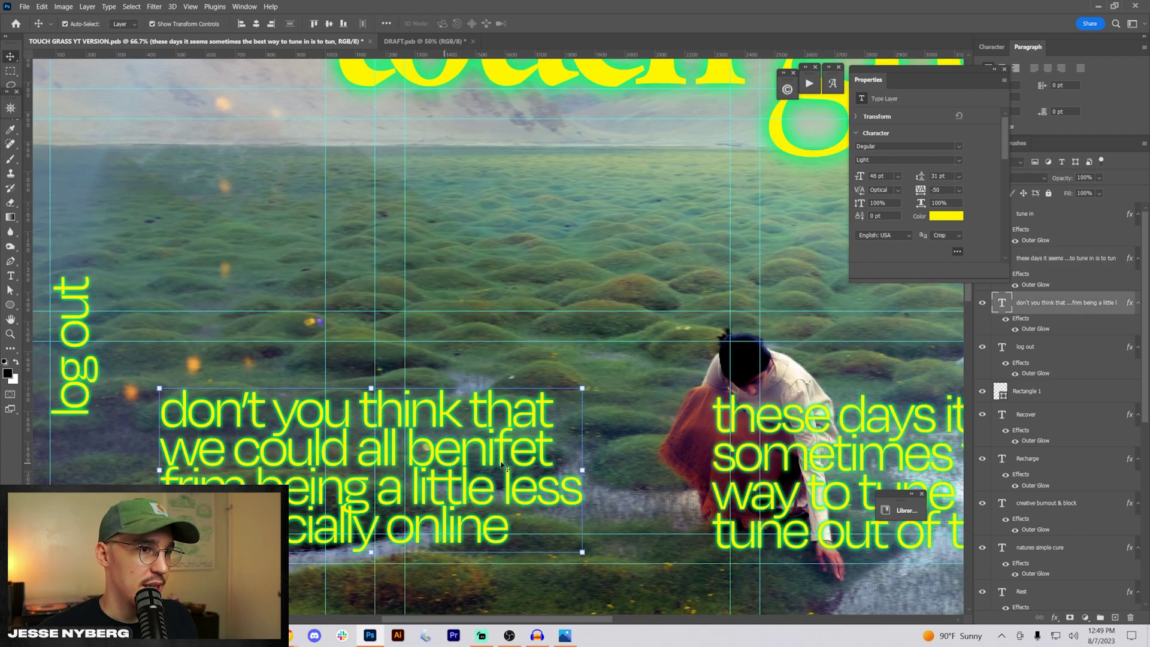
Scale down the two small paragraphs on the photo, reducing the "these days it seems" paragraph to about 44%
left_click(11, 56)
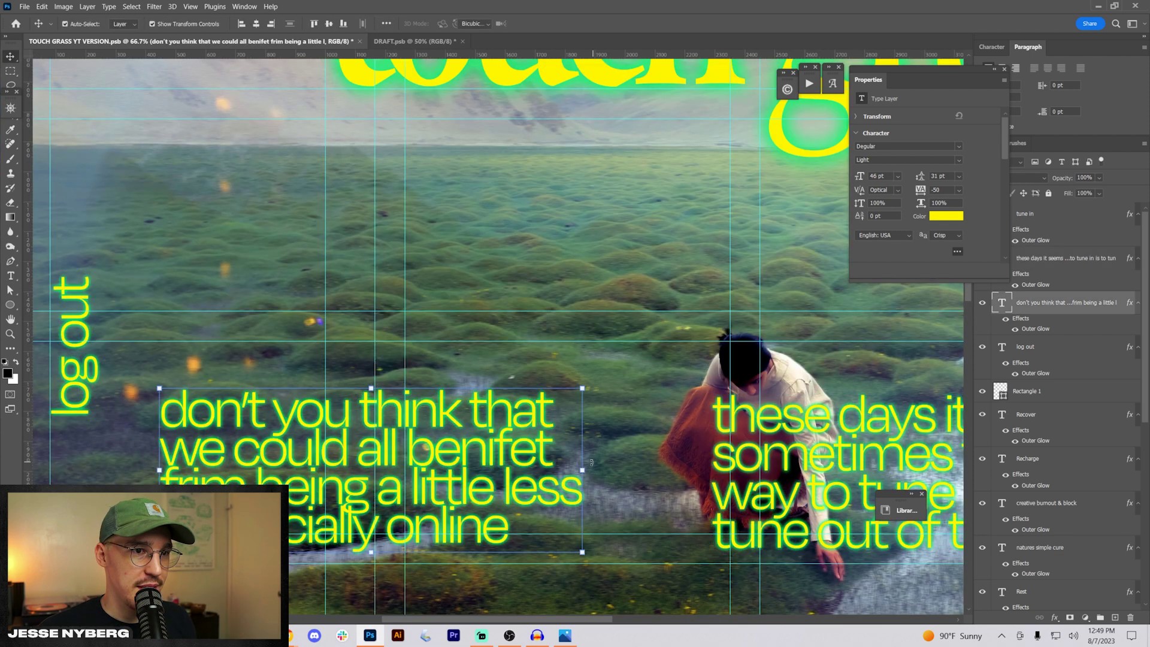
left_click_drag(583, 469, 249, 407)
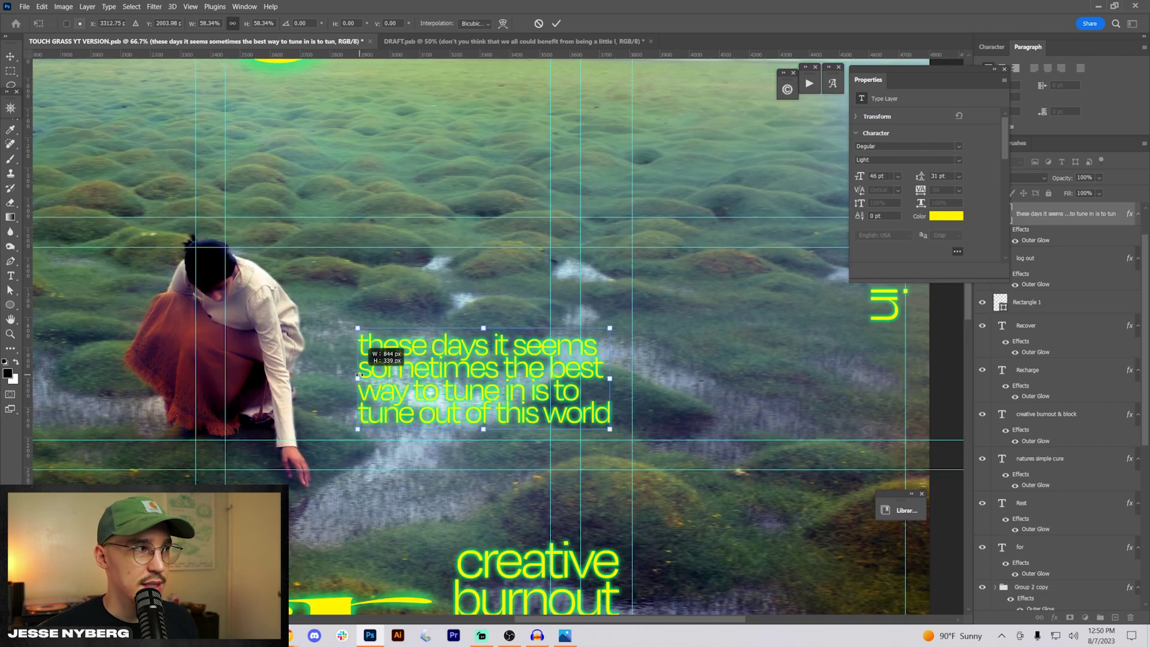
left_click_drag(360, 375, 419, 375)
left_click_drag(658, 338, 601, 341)
key("Return")
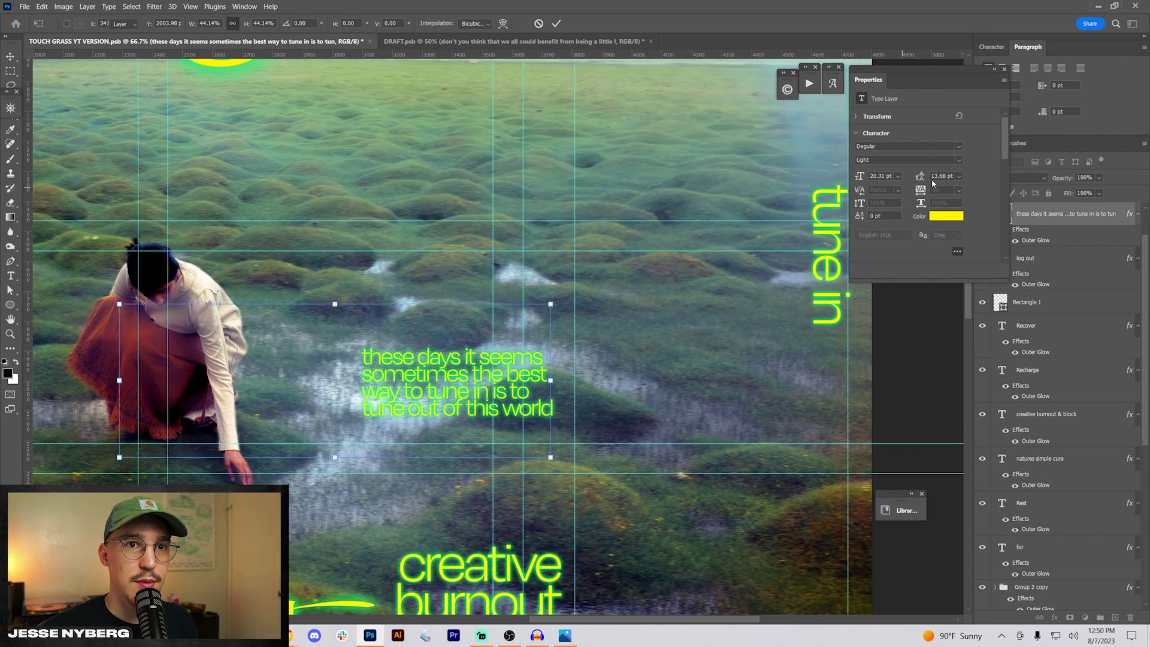
Right-align the "these days it seems" paragraph, place it beside "tune in" and scale it down further
left_click(1017, 68)
left_click_drag(509, 380, 754, 284)
key("ctrl+t")
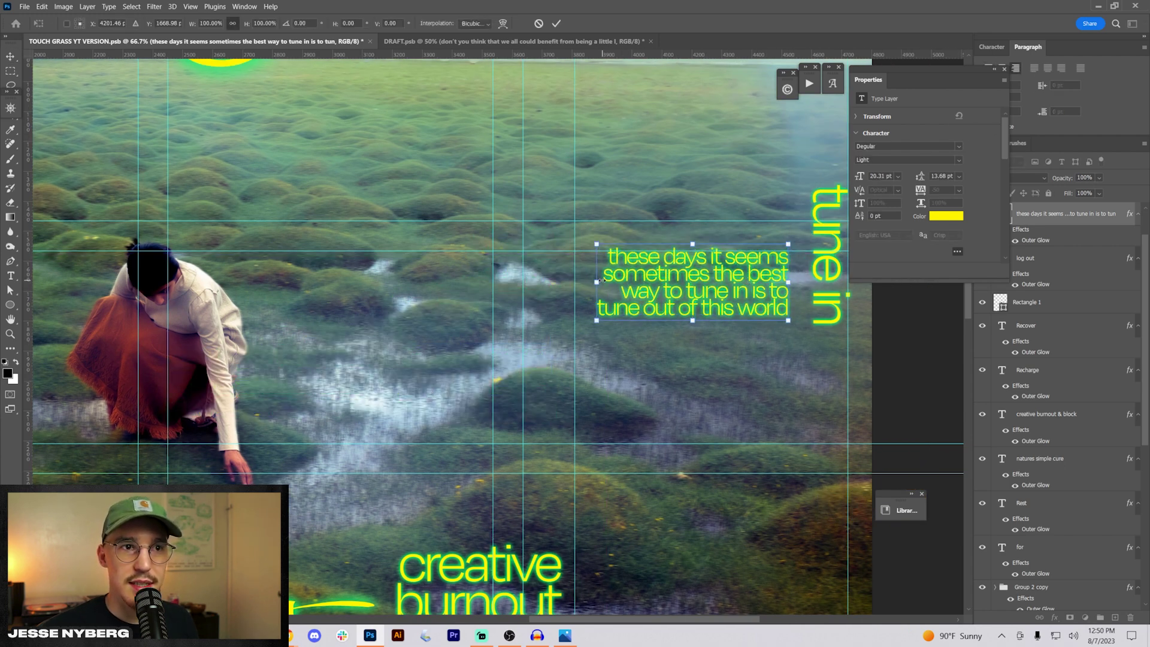
left_click_drag(596, 287, 641, 281)
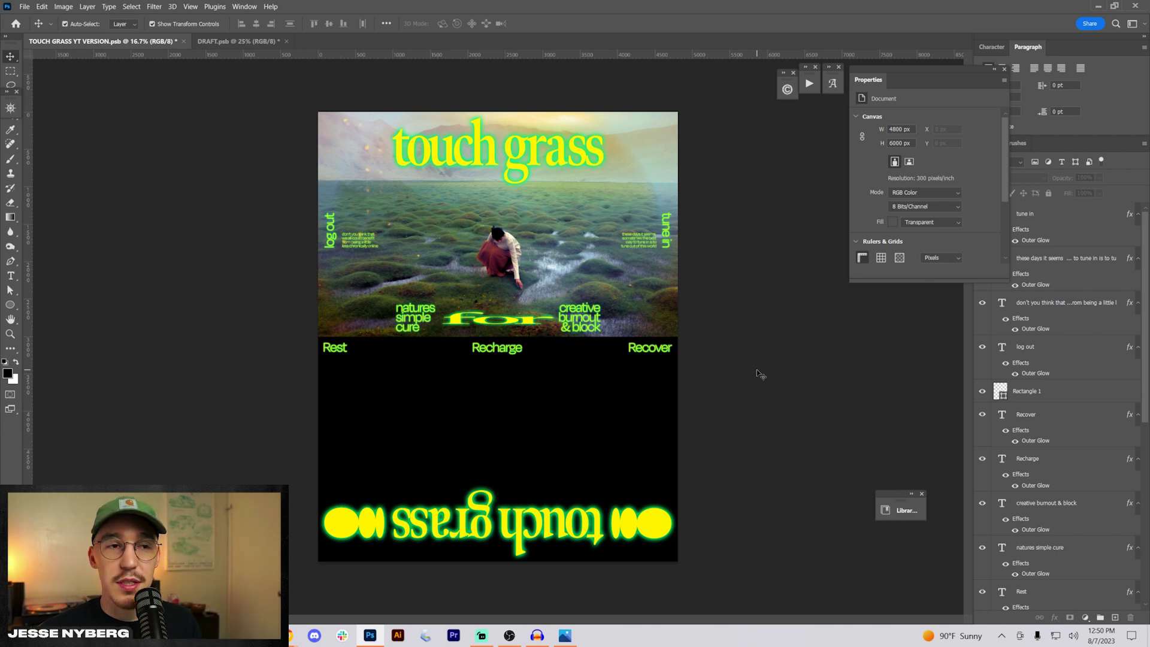
Draw a yellow rectangle of about 5929 by 1149 px across the black area between "Recharge" and the upside-down title
left_click(455, 329)
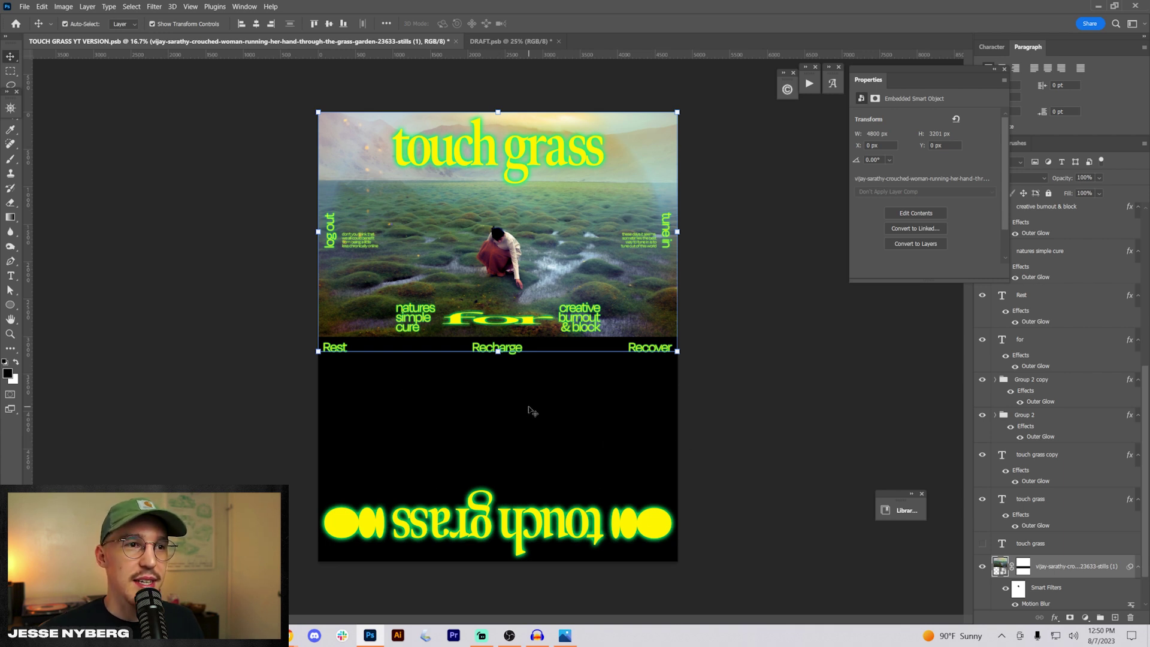
left_click(745, 412)
left_click(10, 304)
right_click(10, 304)
left_click(54, 304)
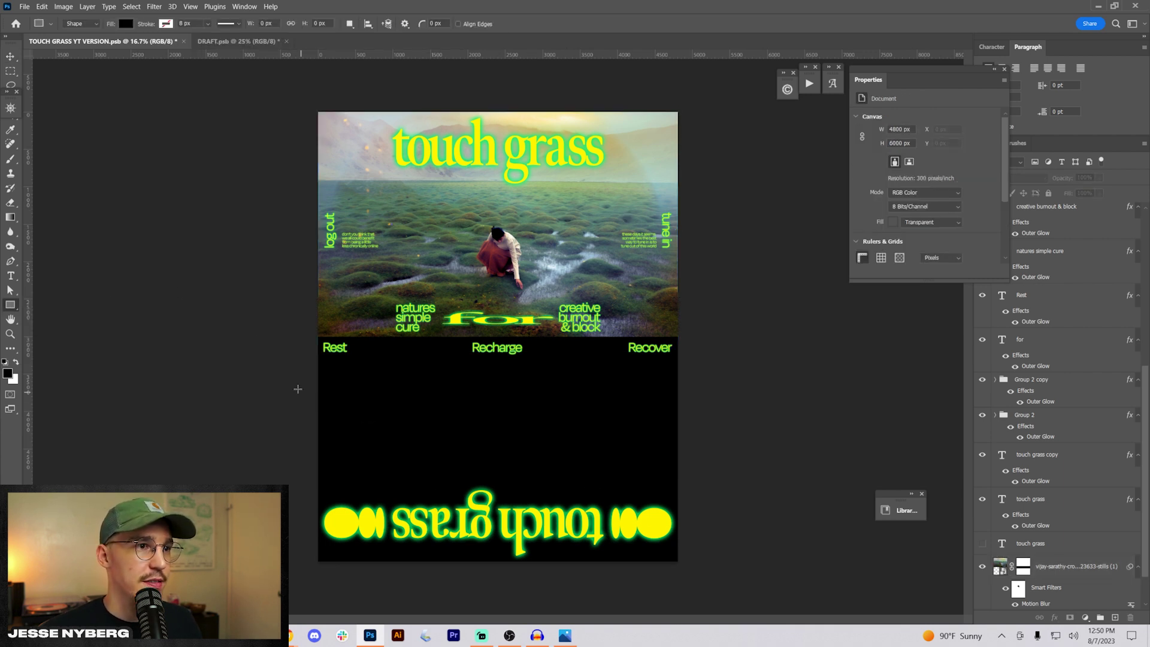
left_click_drag(292, 390, 738, 477)
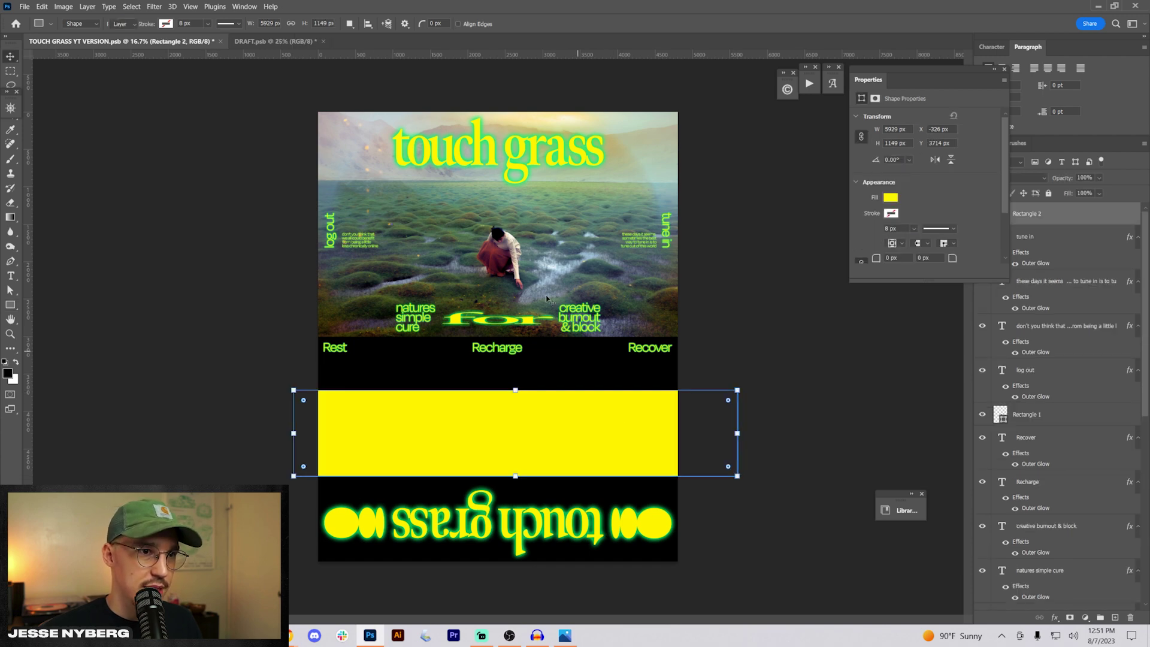
key("v")
Duplicate the photo layer higher in the layer stack and delete the copy's smart filters and layer mask
left_click(1088, 579)
left_click_drag(1088, 572, 1058, 520, "alt")
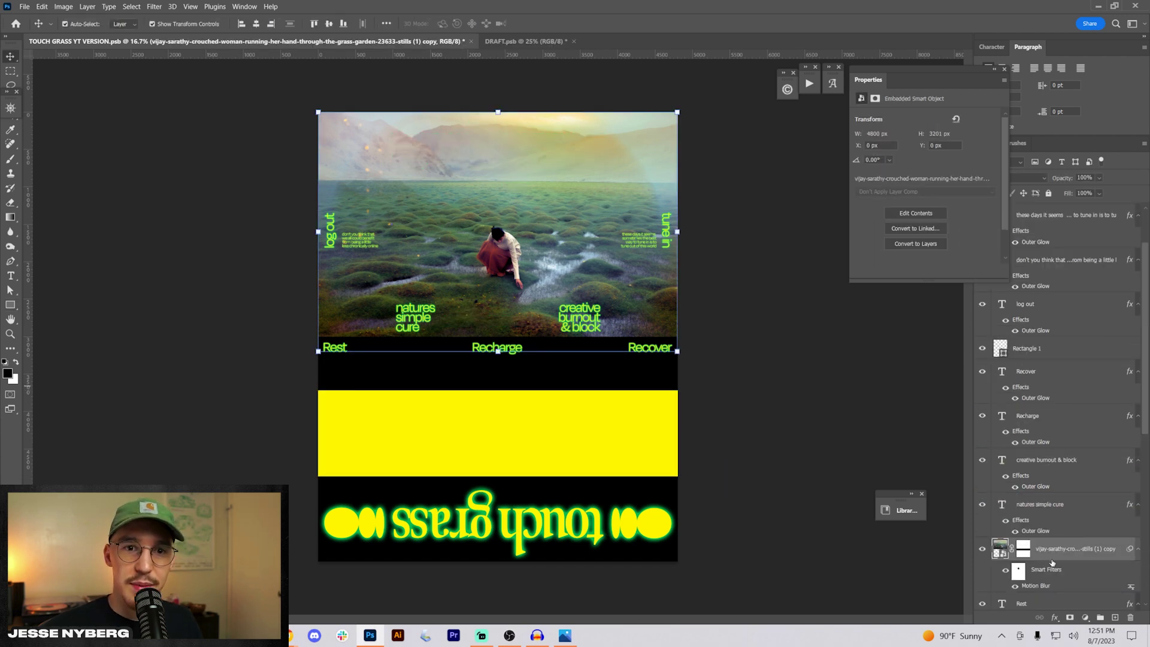
right_click(1054, 554)
left_click_drag(1048, 570, 1130, 616)
left_click(1031, 525)
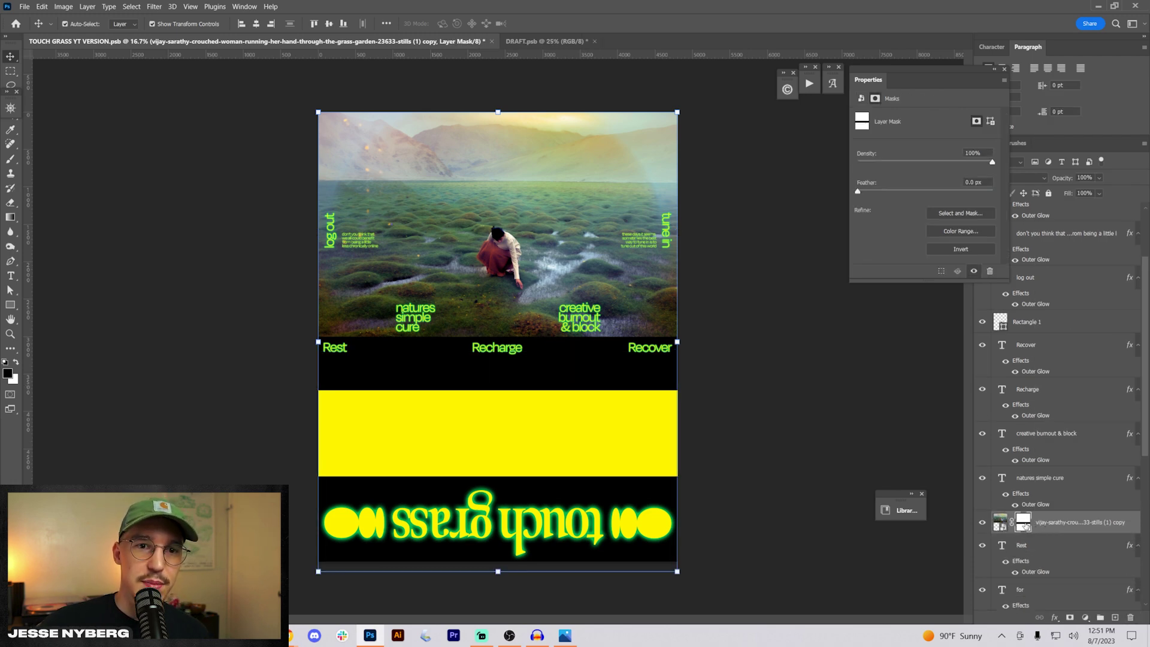
left_click_drag(1026, 526, 1127, 611)
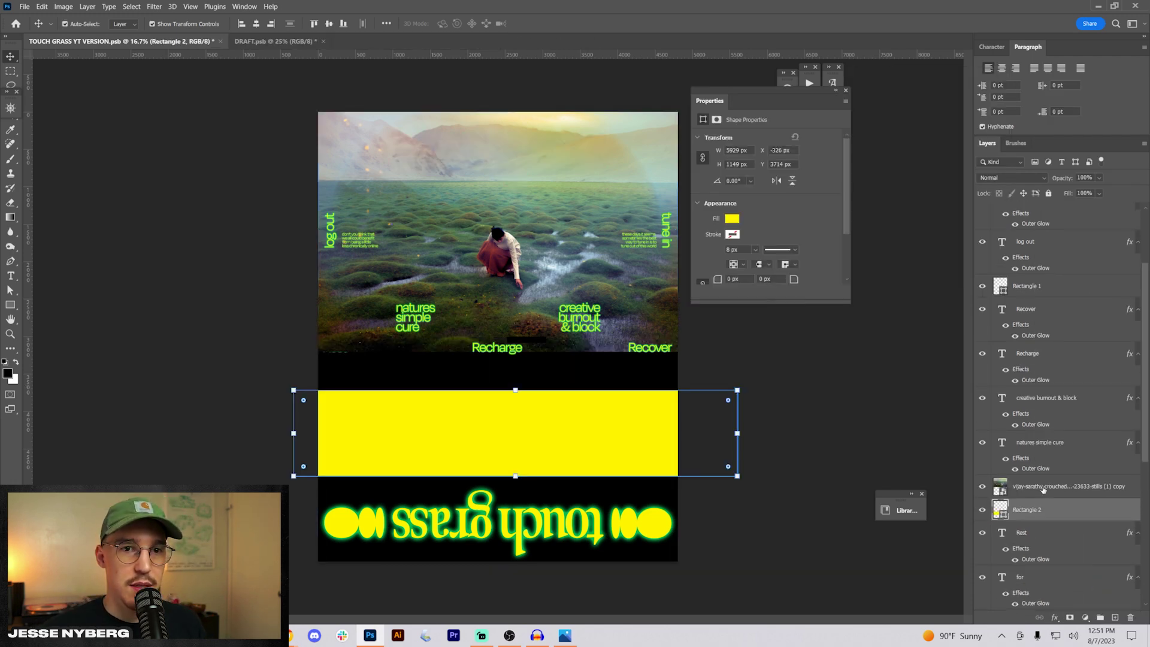
Turn the photo copy upside down in the poster's lower half and clip it to the wide yellow rectangle
left_click(1043, 487)
key("ctrl+t")
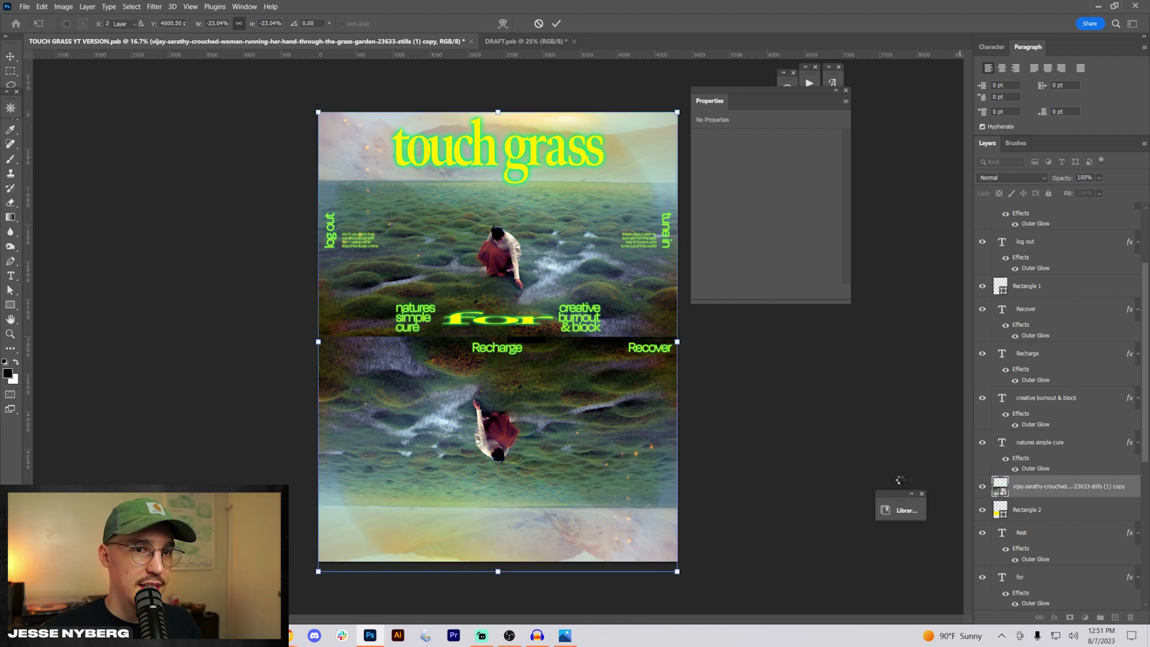
key("Return")
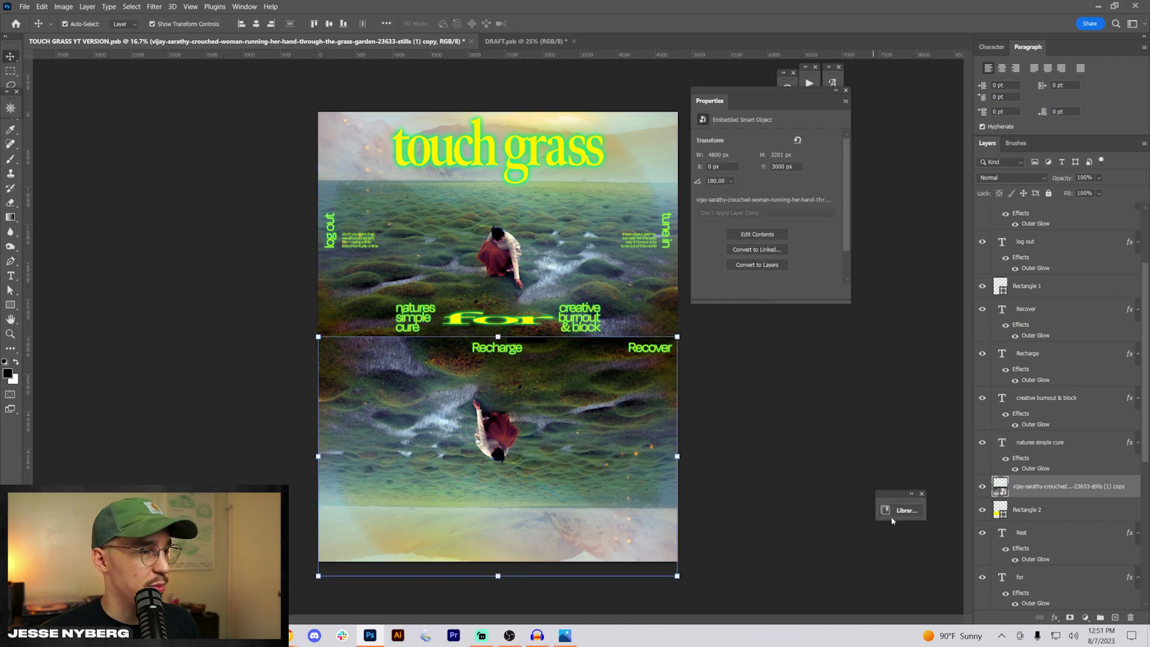
left_click_drag(1054, 496, 1055, 518)
key("ctrl+t")
left_click_drag(737, 429, 753, 429)
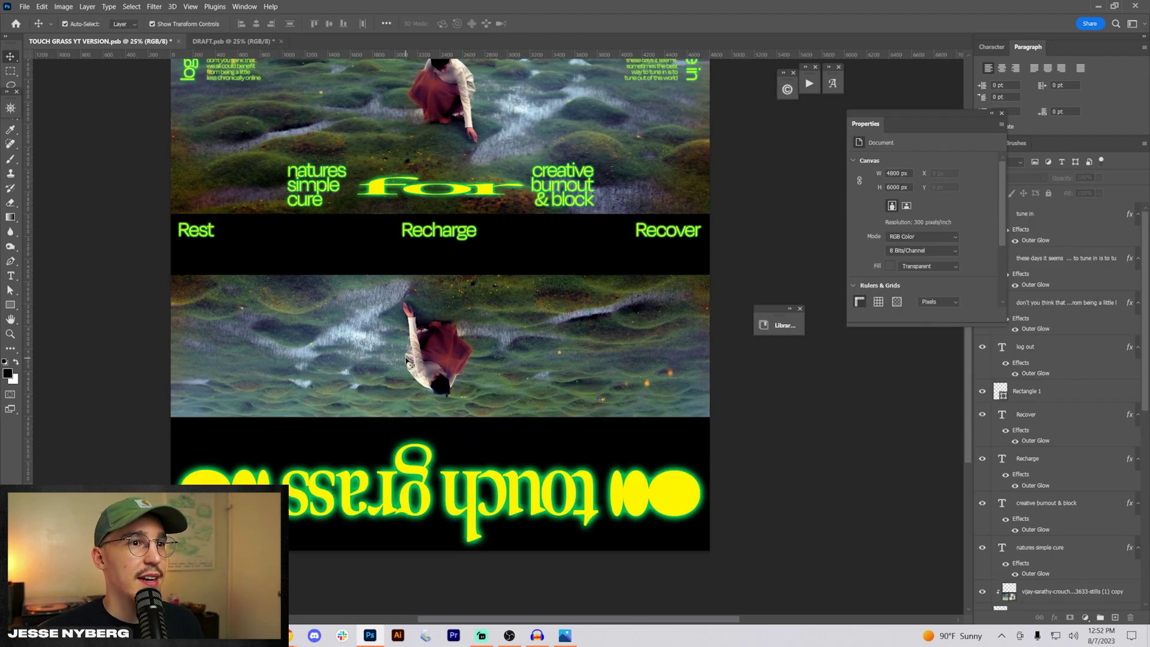
Select the upside-down photo and choose the PUNK STAMP action for it
left_click(407, 361)
left_click(244, 6)
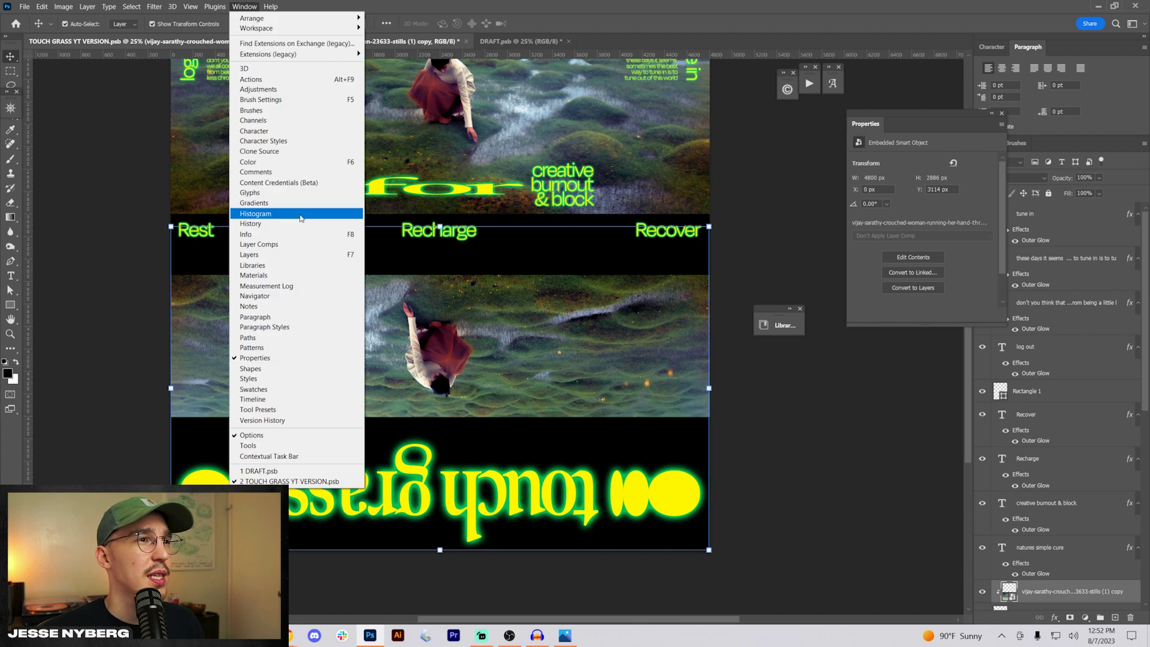
left_click(276, 77)
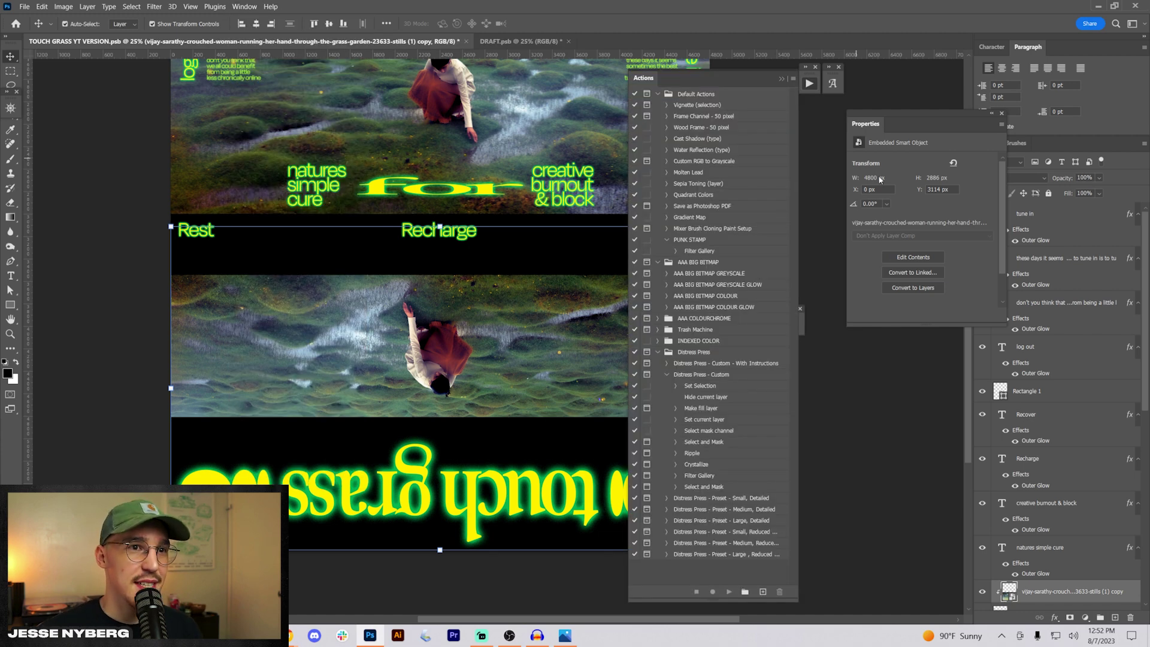
left_click(700, 241)
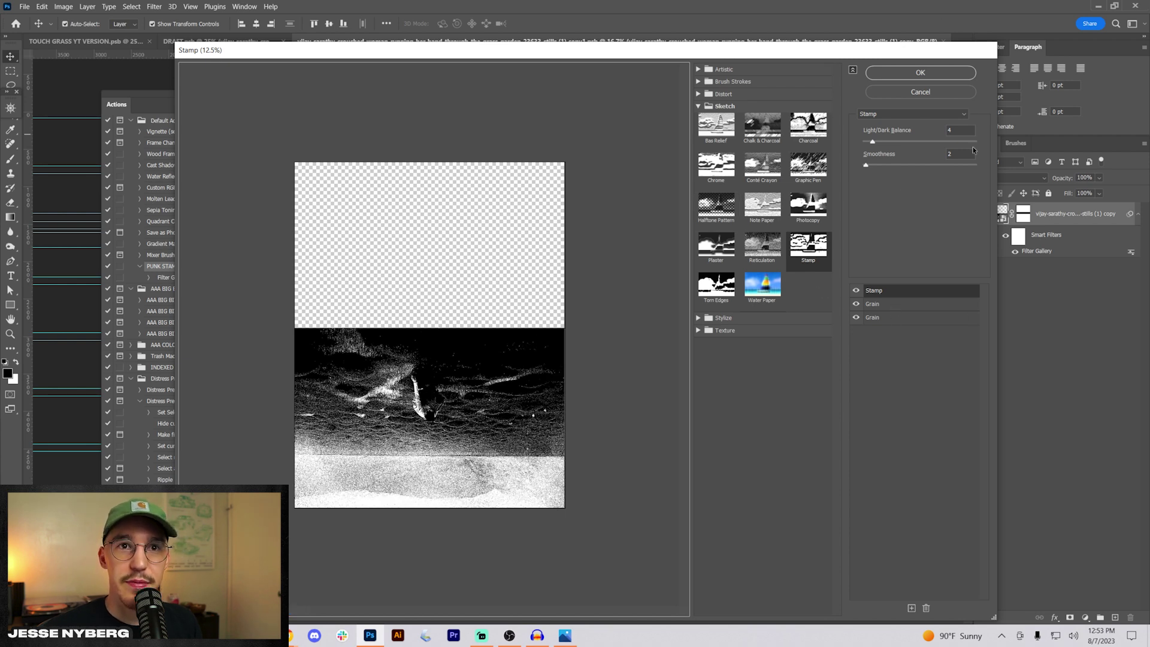
Inspect the settings of the two Grain effects beneath Stamp in the Filter Gallery and close it without changes
left_click(932, 305)
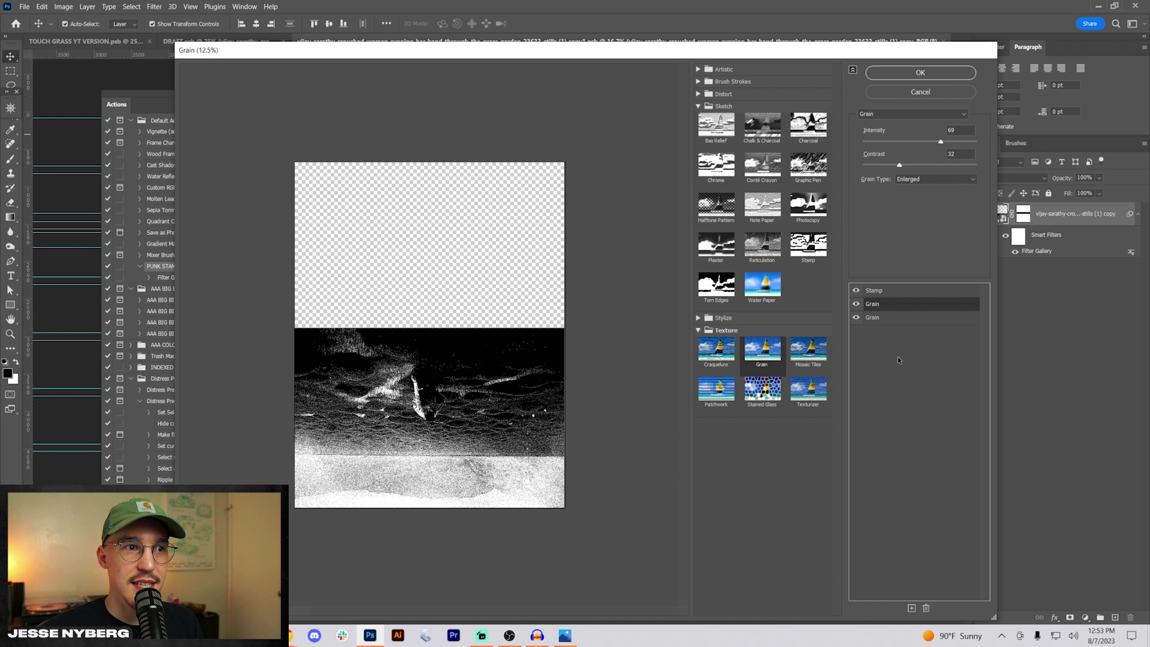
left_click(900, 319)
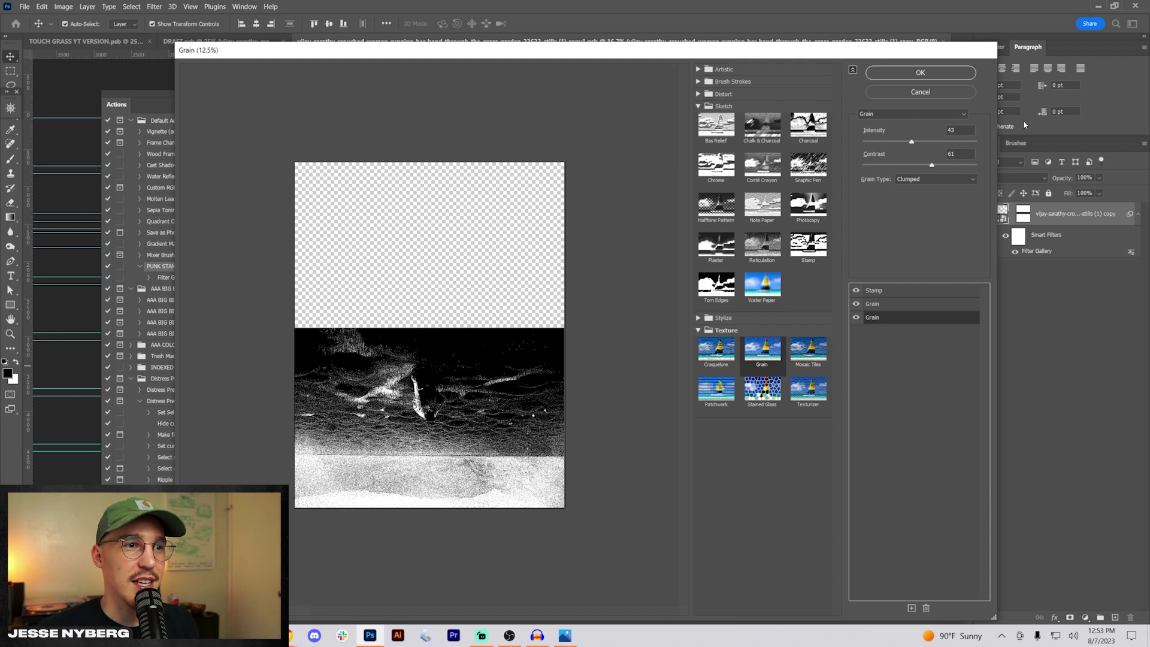
left_click(948, 92)
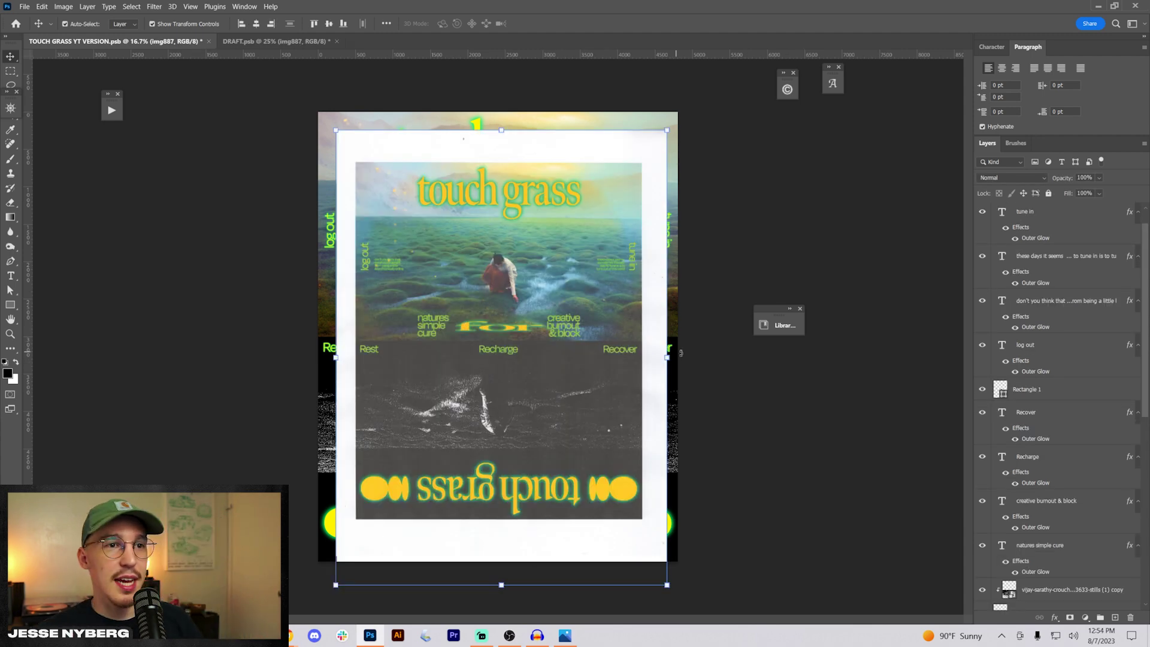
Enlarge the scanned poster image img887 to about 218% so its white border lies outside the canvas
left_click_drag(663, 360, 676, 367)
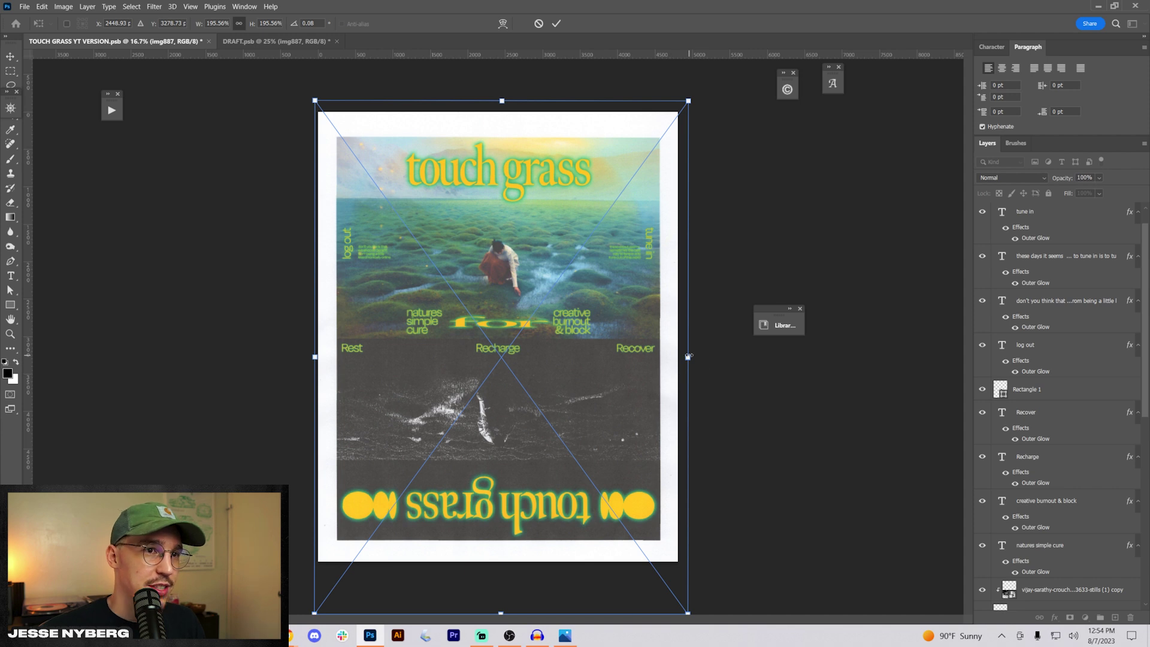
left_click_drag(688, 356, 702, 357)
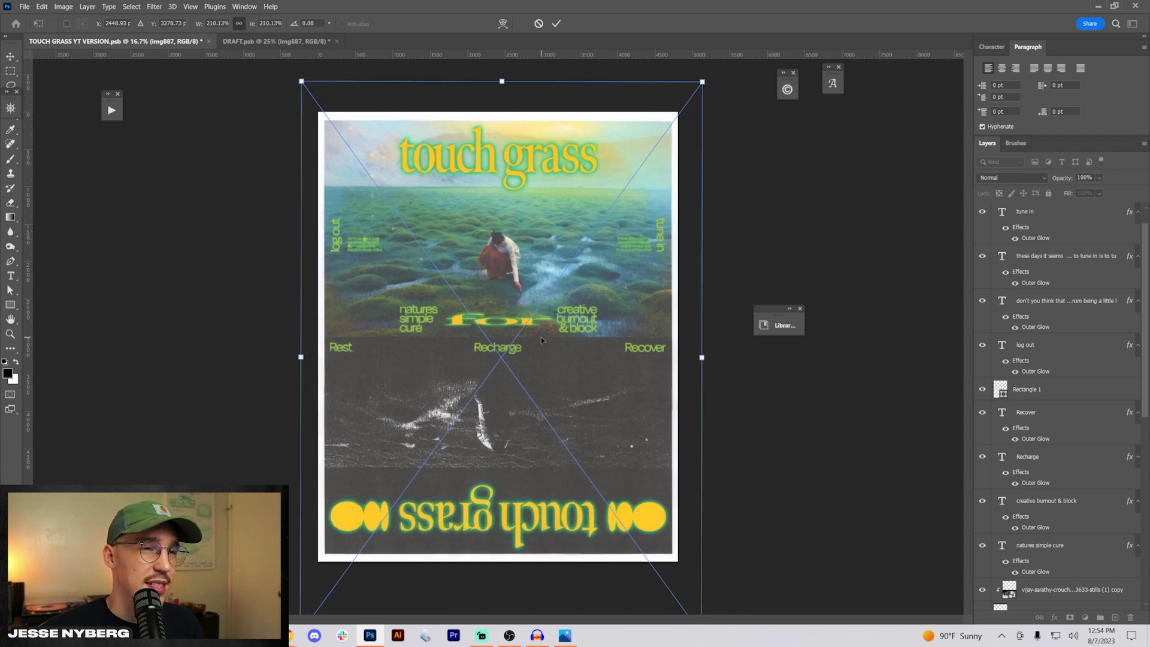
left_click_drag(301, 357, 293, 358)
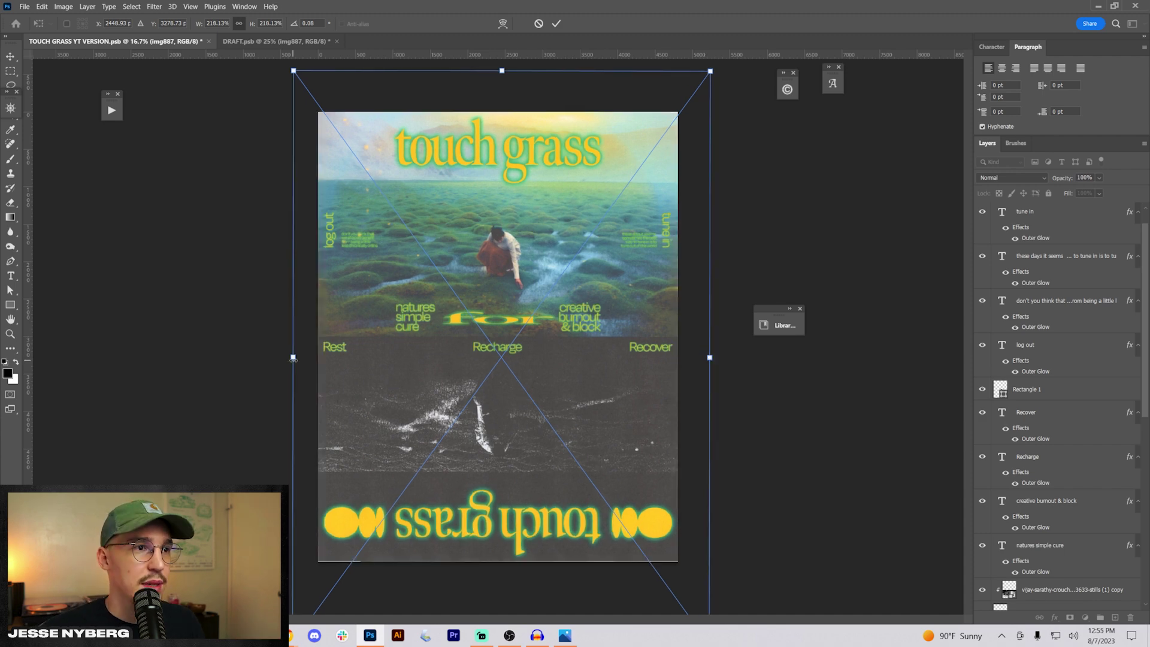
key("Return")
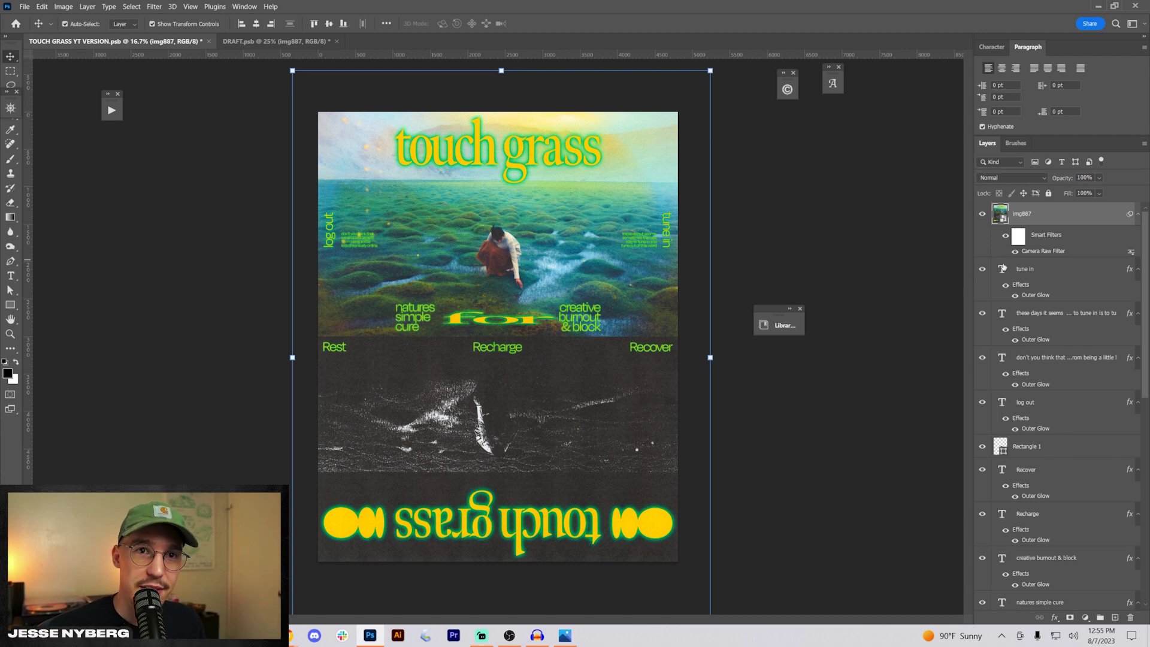
Open the Camera Raw Filter settings of img887 and compare the image before and after the adjustments
double_click(1022, 251)
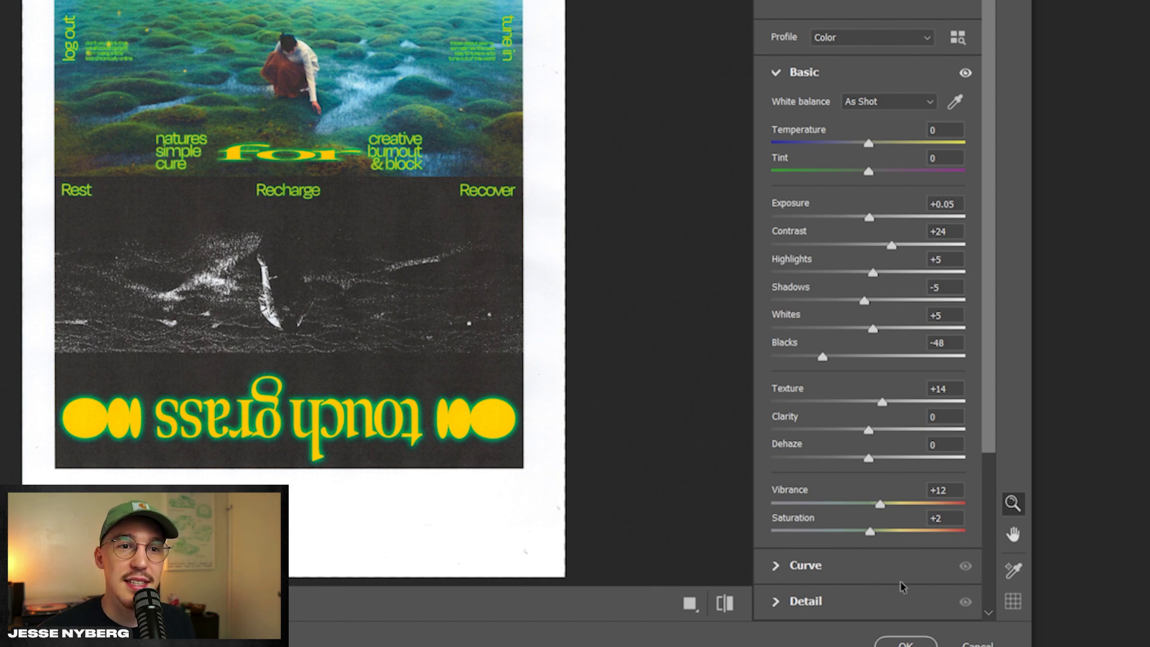
left_click(725, 603)
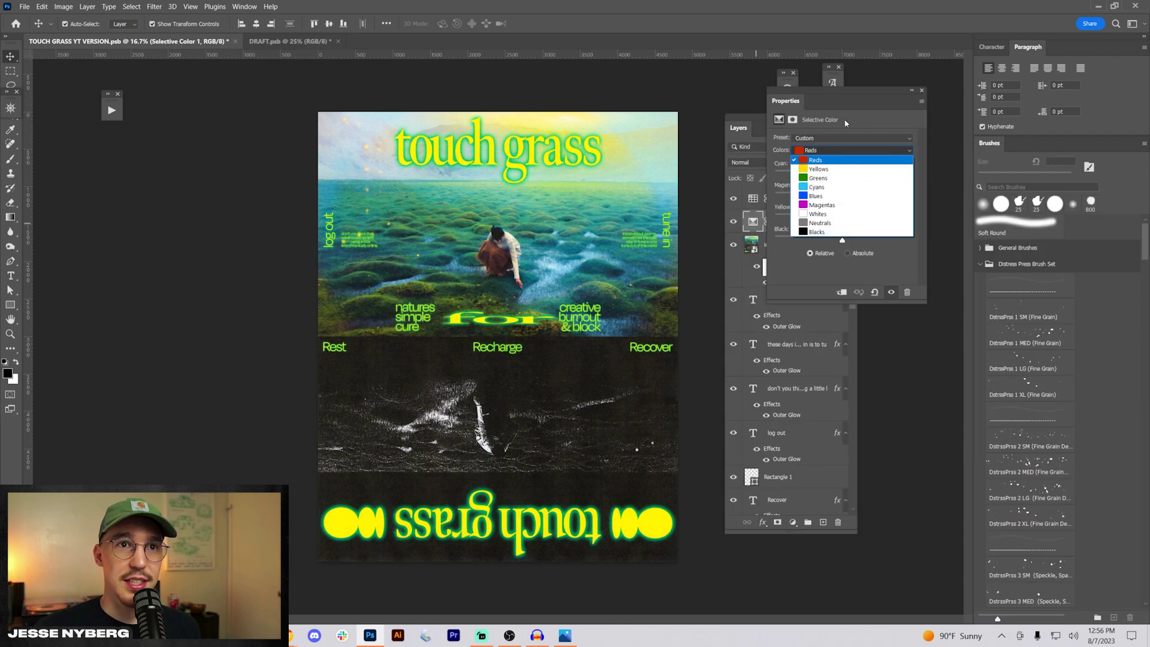
Toggle the visibility of the scan and its color adjustment layers to compare the poster with and without them
left_click(733, 222)
left_click(734, 222)
left_click(733, 221)
left_click(733, 222)
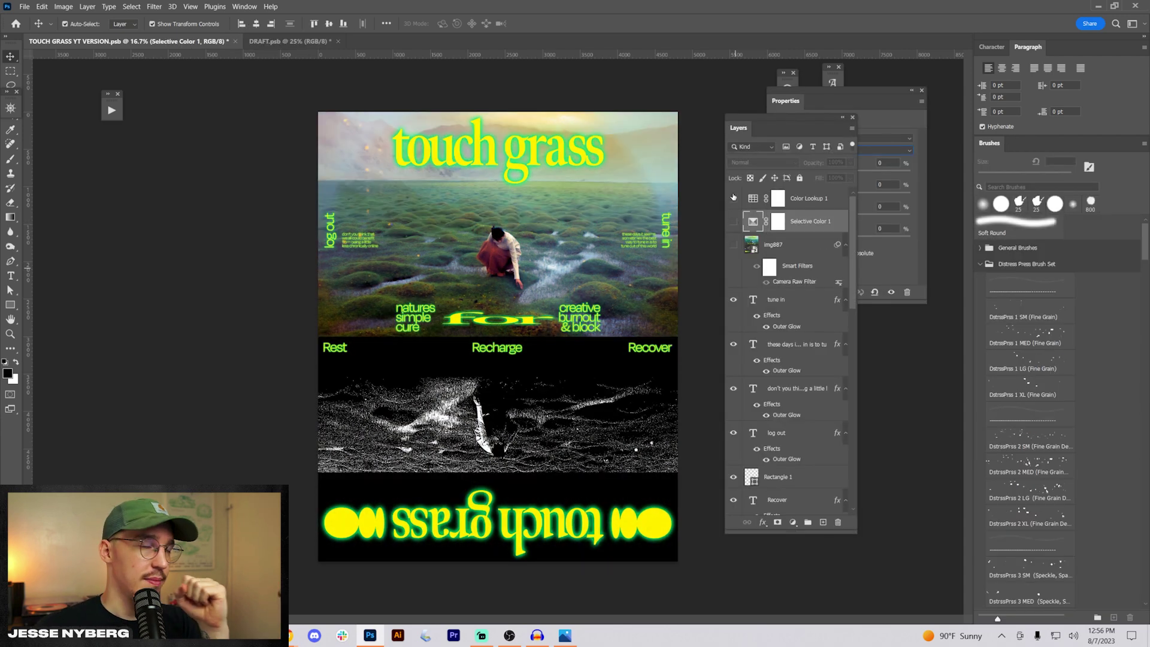
left_click(733, 222)
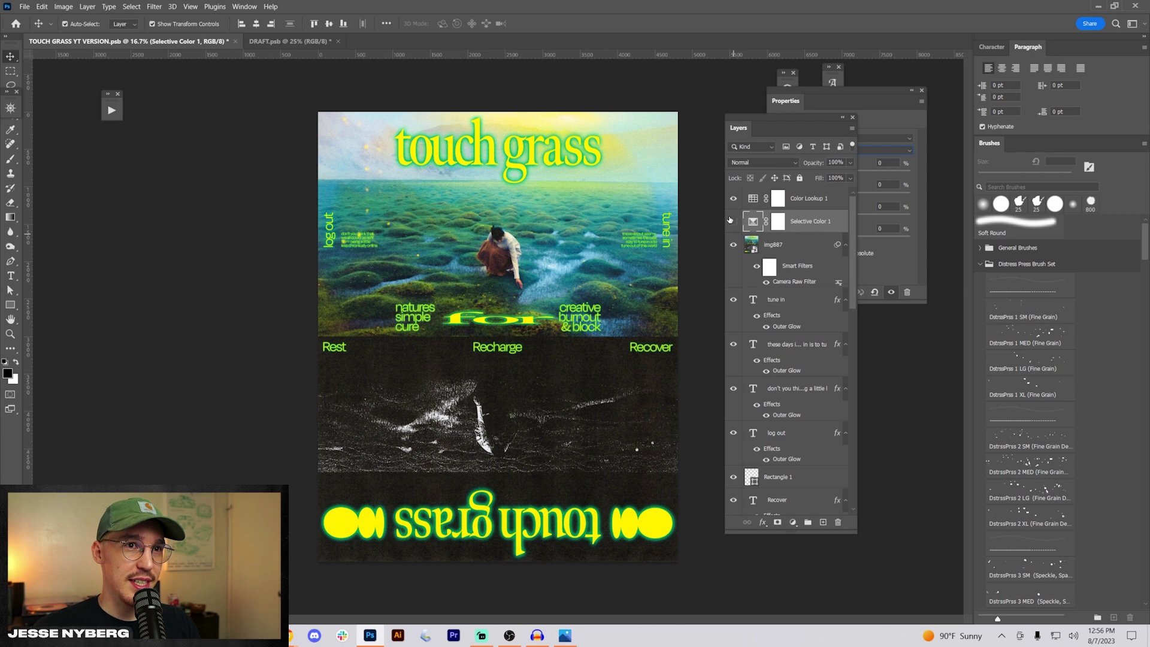
left_click(733, 222)
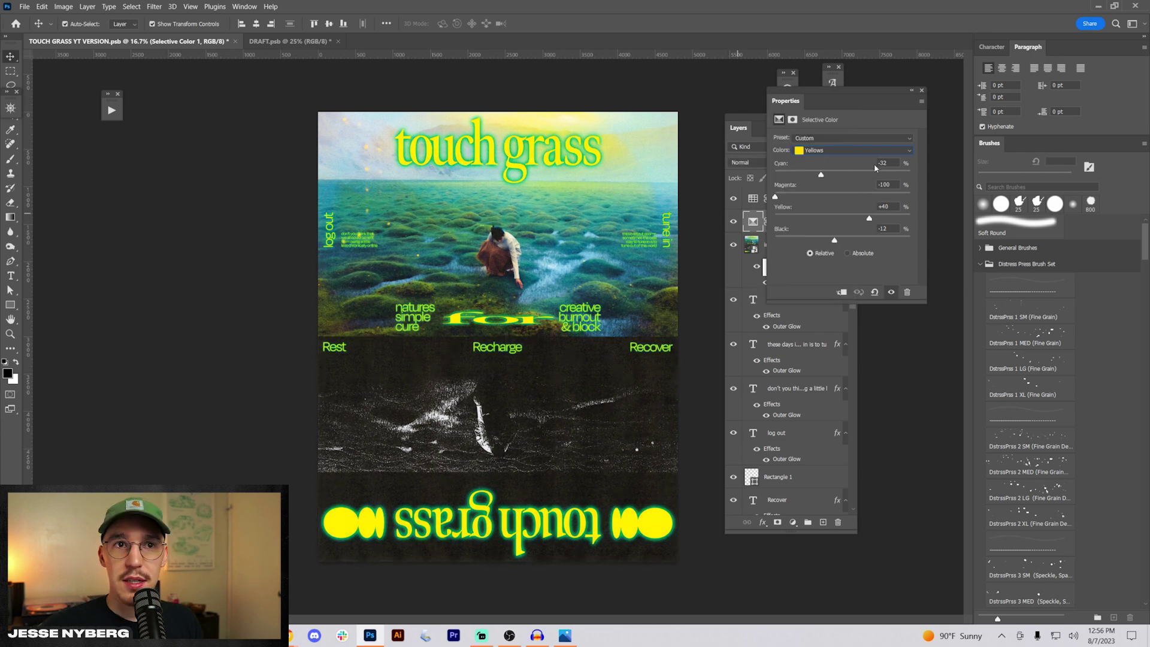
Check the Selective Color values for Greens, try about -8% black for Blacks and raise it again
left_click(829, 150)
left_click(830, 178)
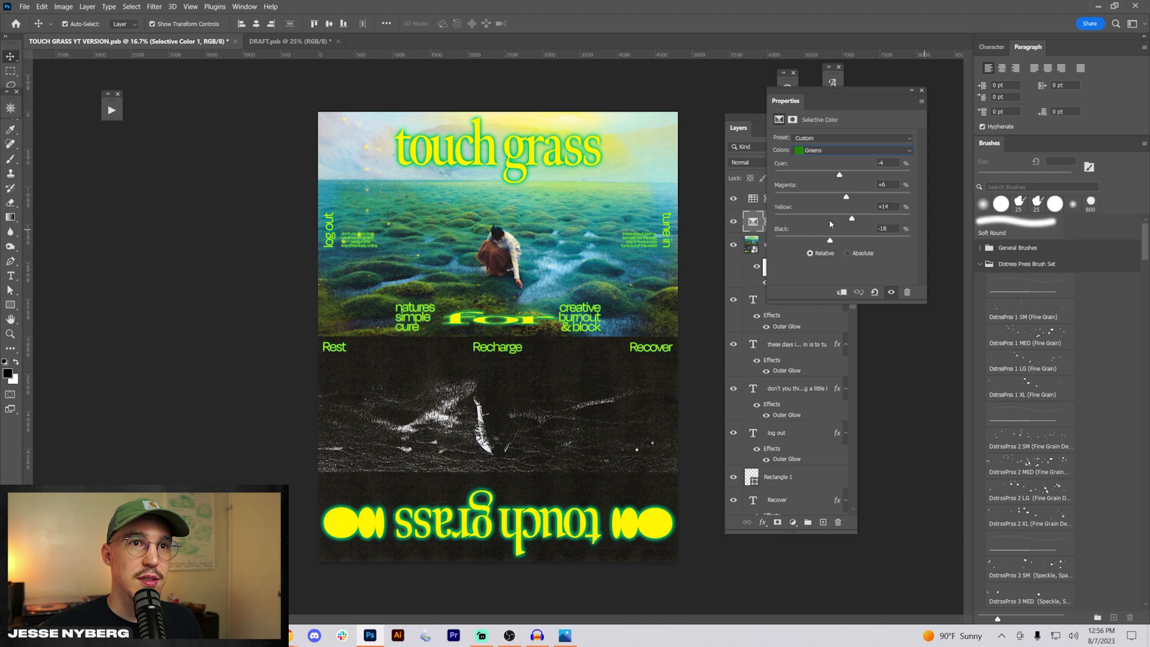
left_click(844, 152)
left_click(880, 239)
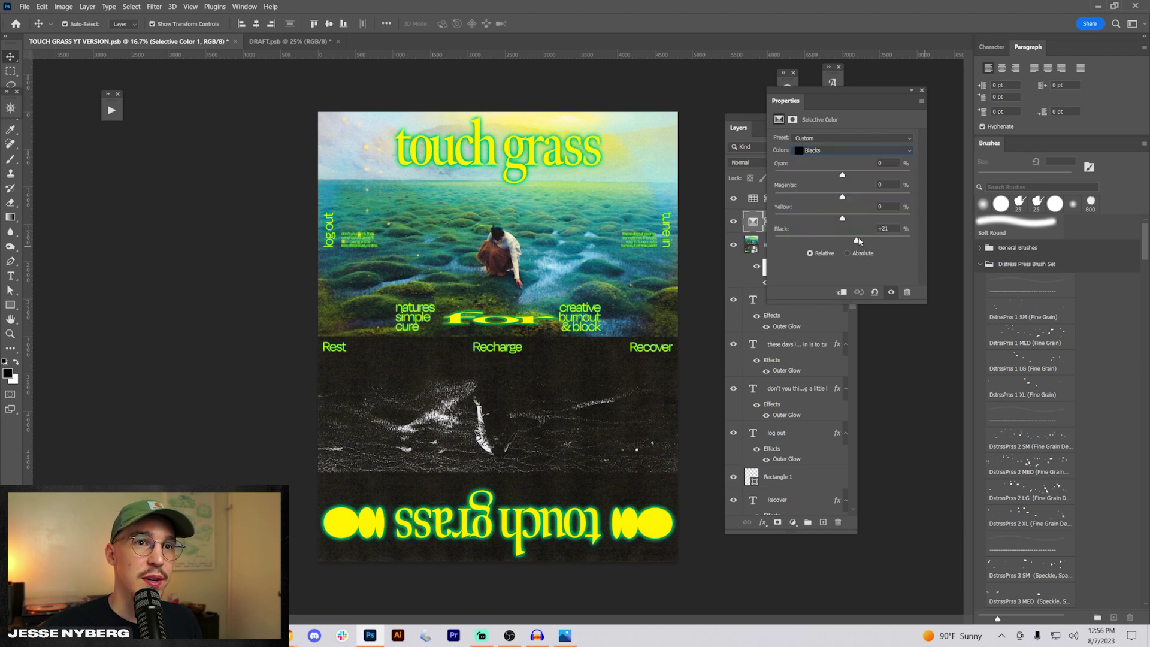
mouse_move(859, 240)
left_mouse_down()
mouse_move(814, 240)
mouse_move(837, 240)
left_mouse_up()
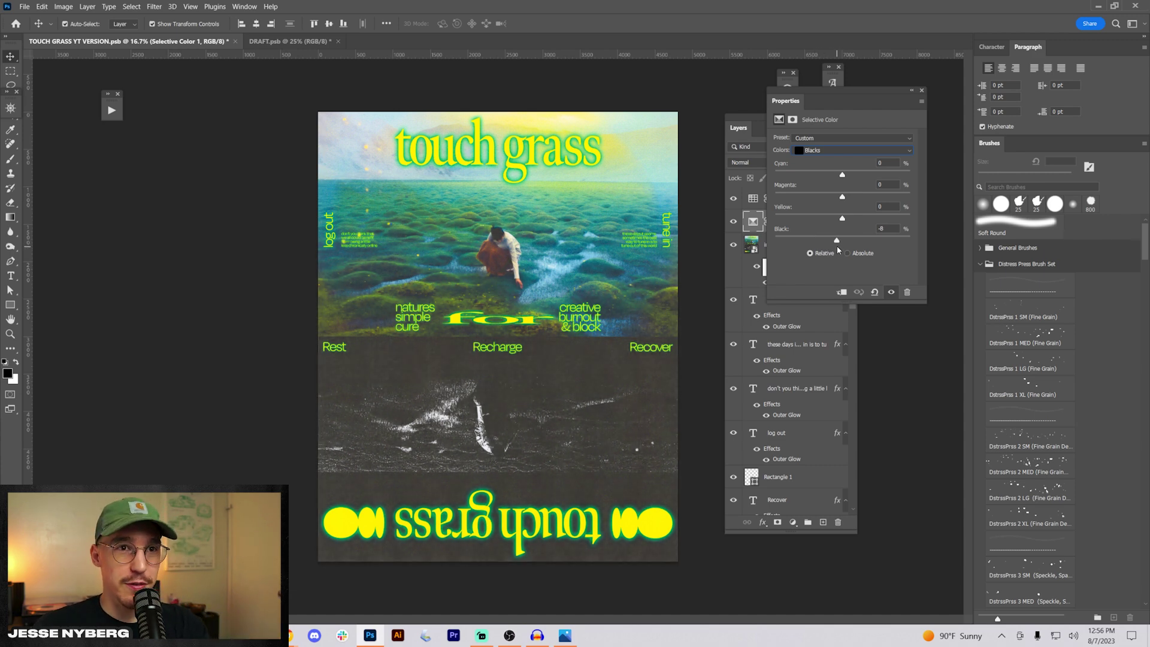
left_click_drag(837, 248, 865, 256)
Select the Color Lookup 1 layer and toggle its visibility to compare its effect on the poster
left_click(804, 204)
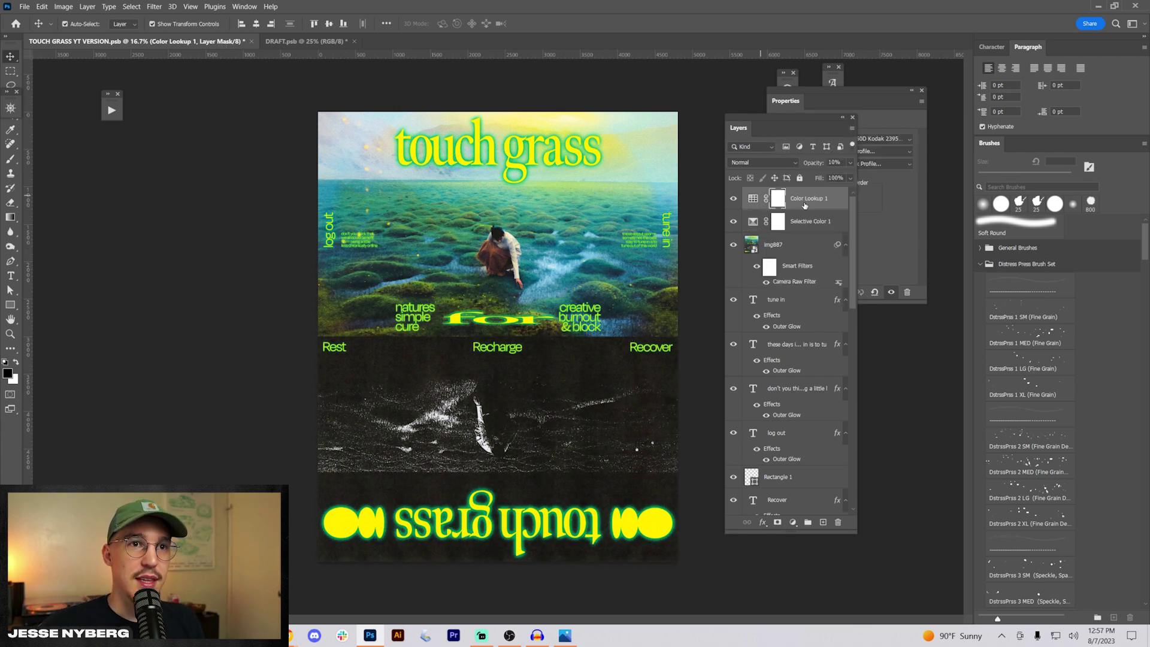
left_click_drag(817, 113, 846, 210)
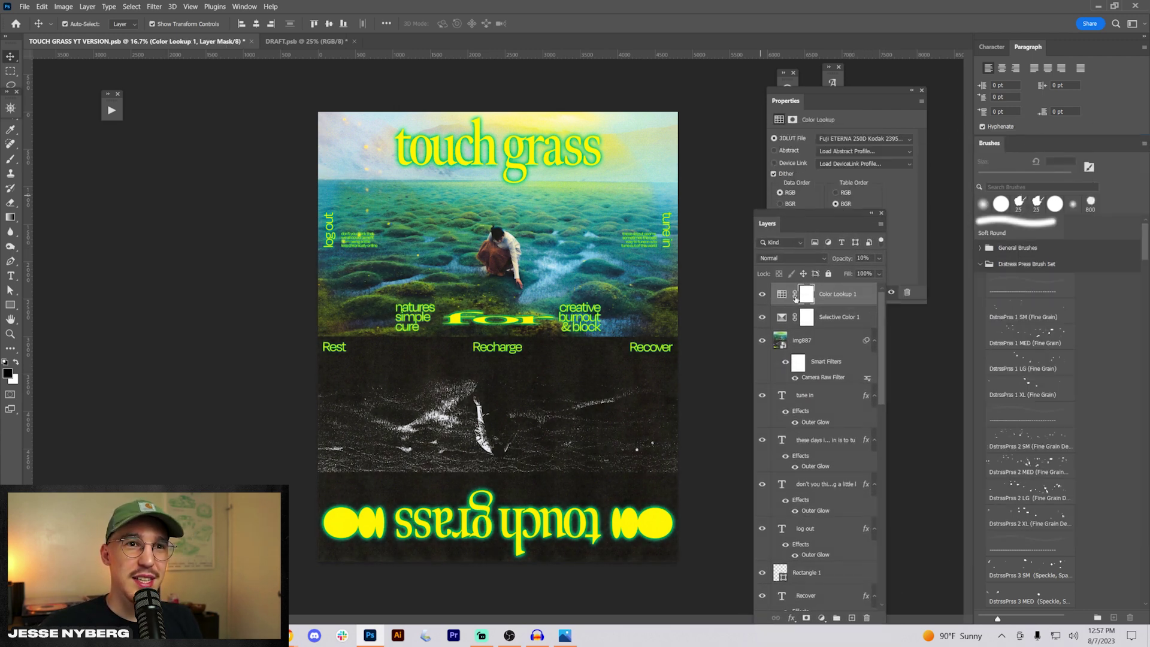
left_click(762, 295)
left_click(762, 294)
left_click(762, 295)
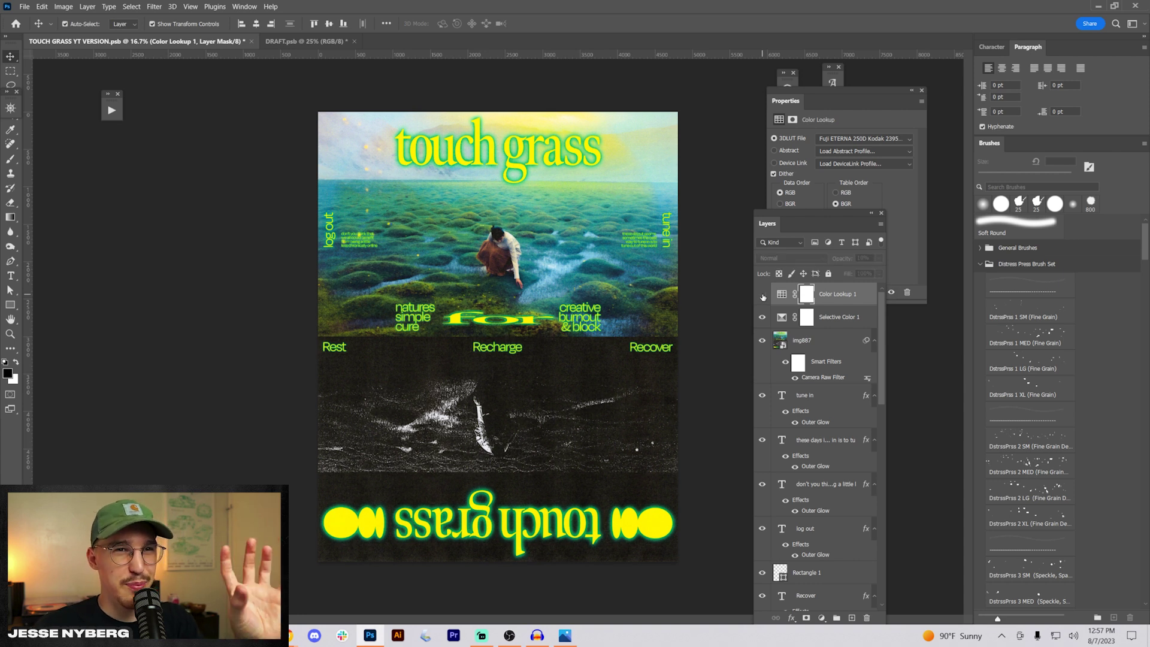